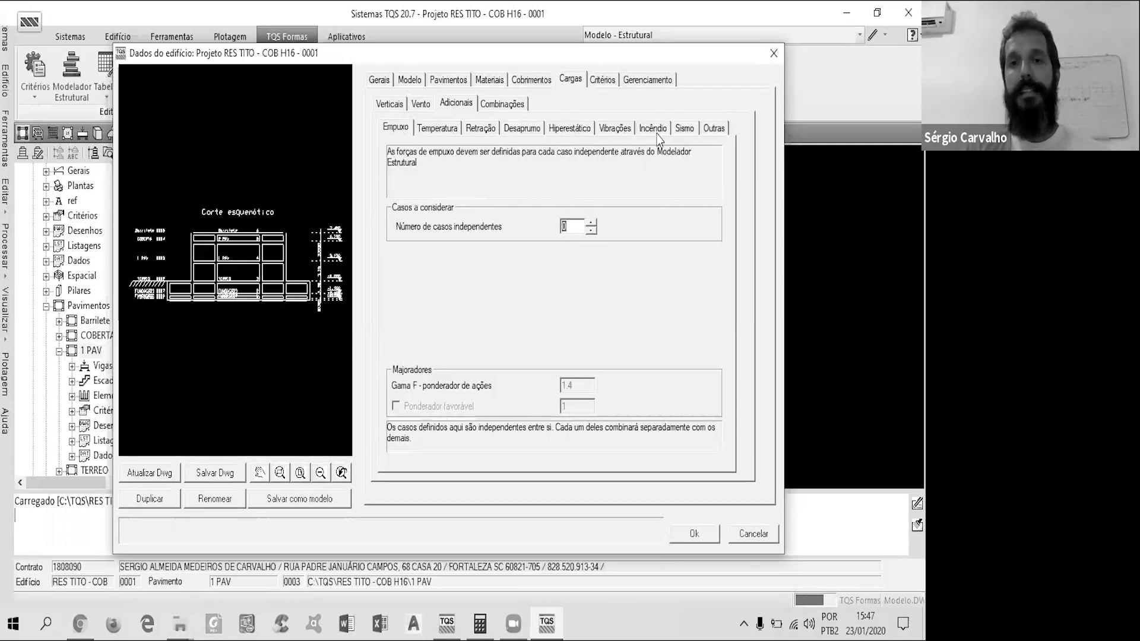
{"action": "left_click", "coordinate": [504, 105]}
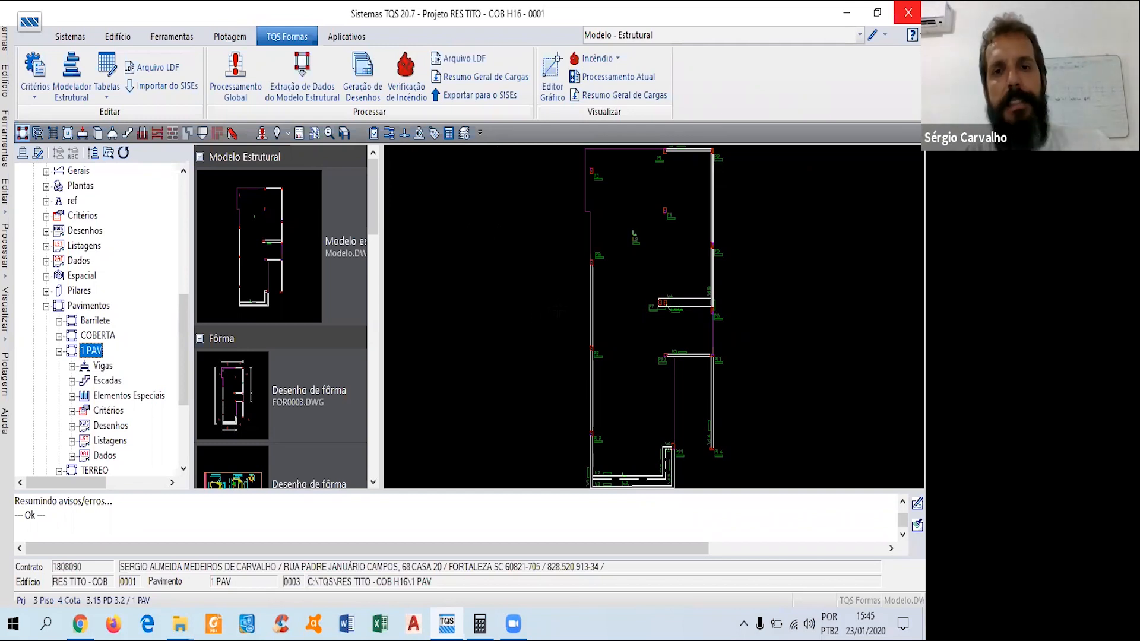
{"action": "left_click", "coordinate": [374, 203]}
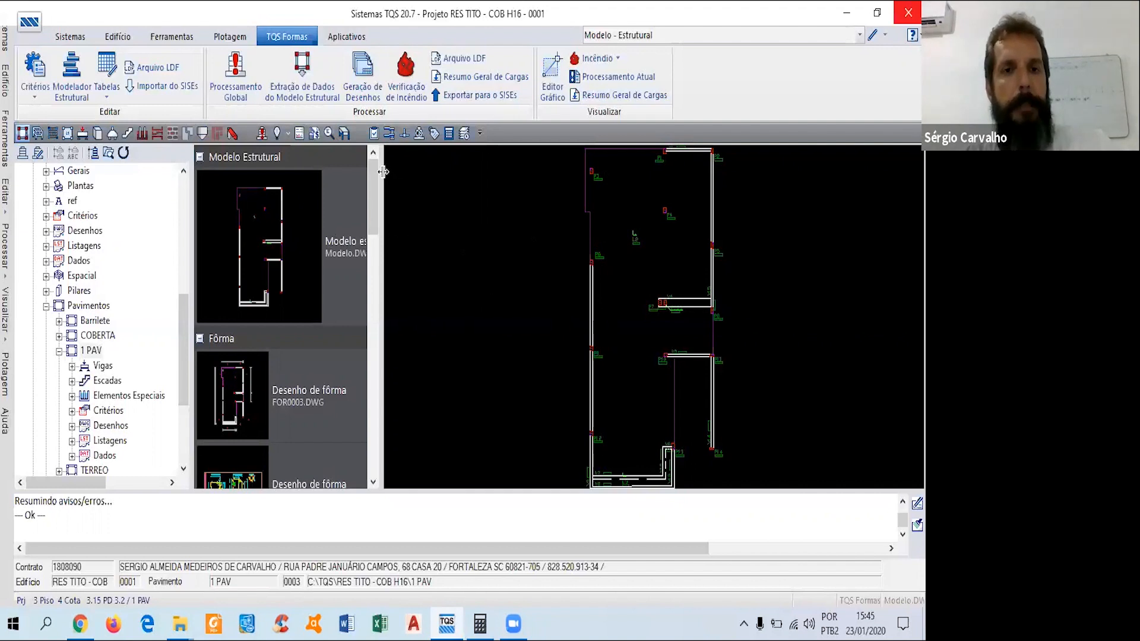
Open the current building's data for editing from the 1 PAV floor and go to its load settings.
{"action": "left_click", "coordinate": [98, 351]}
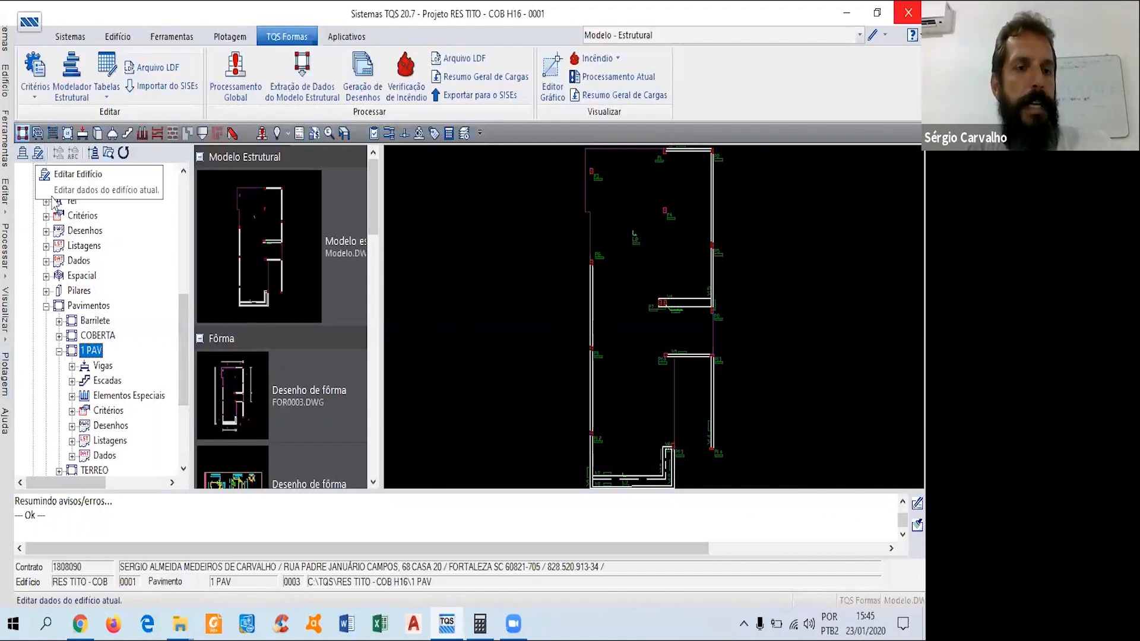
{"action": "left_click", "coordinate": [38, 155]}
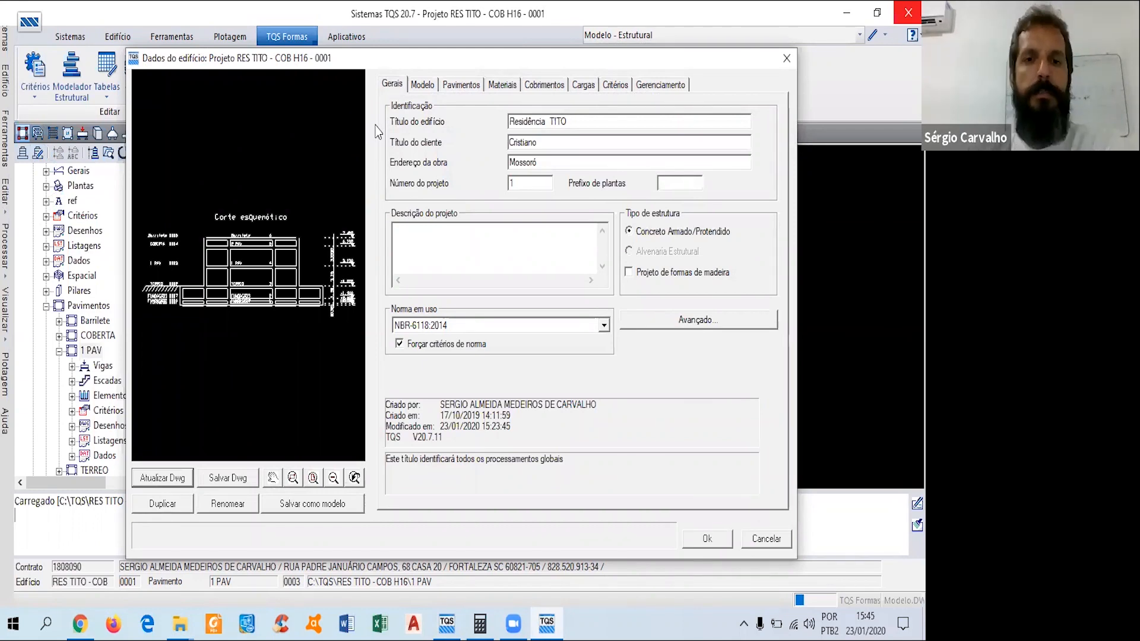
{"action": "mouse_move", "coordinate": [414, 57]}
{"action": "left_mouse_down"}
{"action": "mouse_move", "coordinate": [403, 23]}
{"action": "mouse_move", "coordinate": [401, 52]}
{"action": "left_mouse_up"}
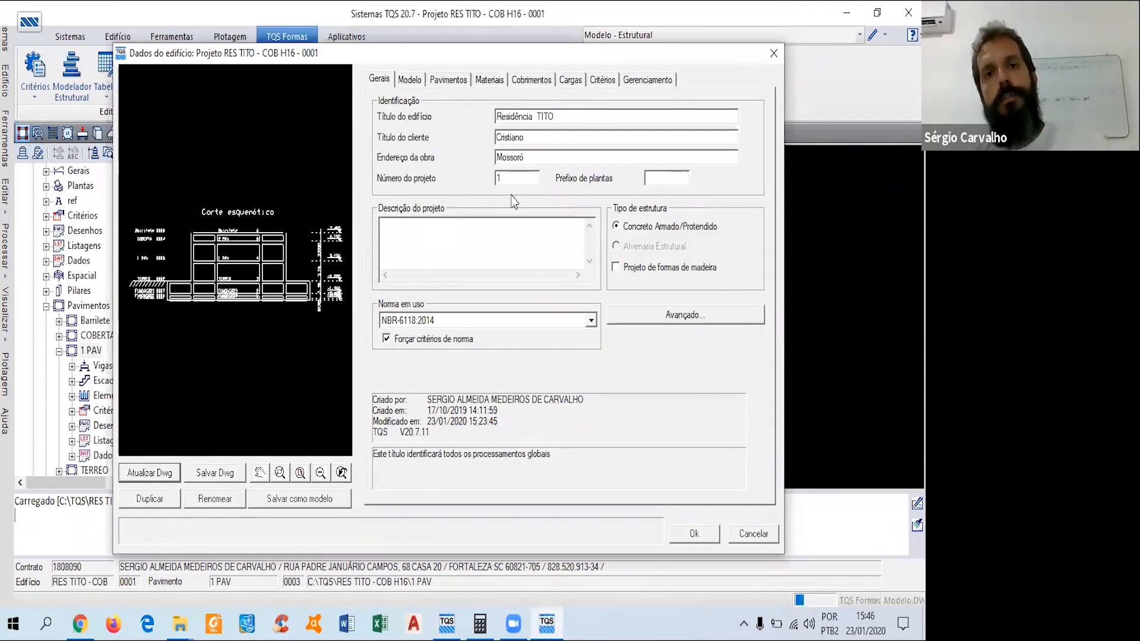
{"action": "left_click", "coordinate": [580, 83]}
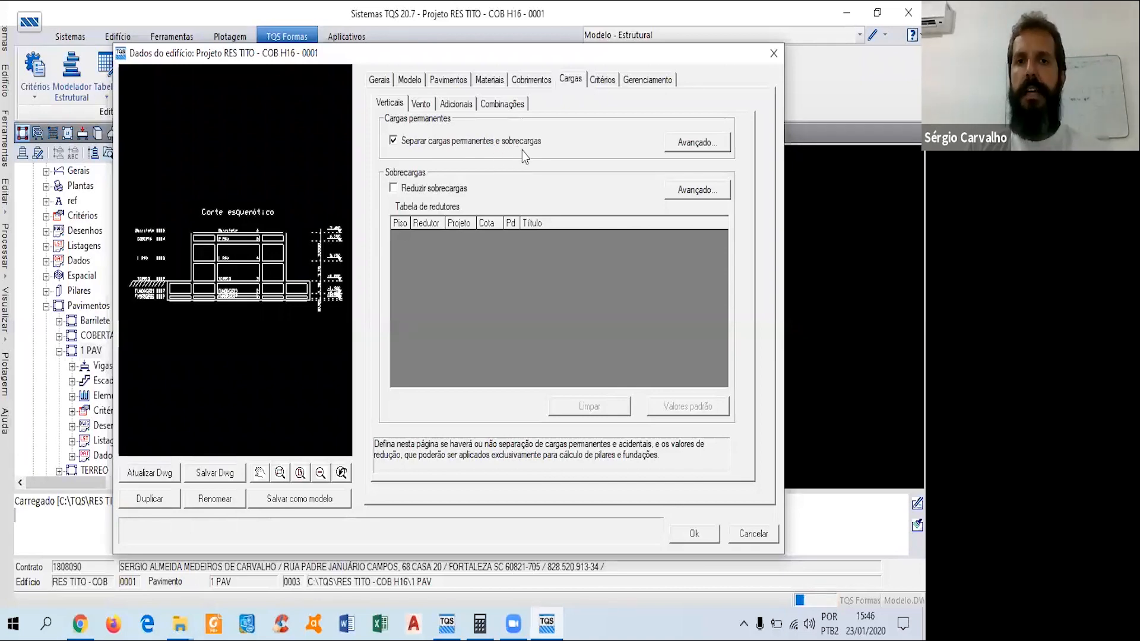
Examine the permanent-load weighting factors, followed by the wind, additional-load and load-combination settings.
{"action": "left_click", "coordinate": [670, 145]}
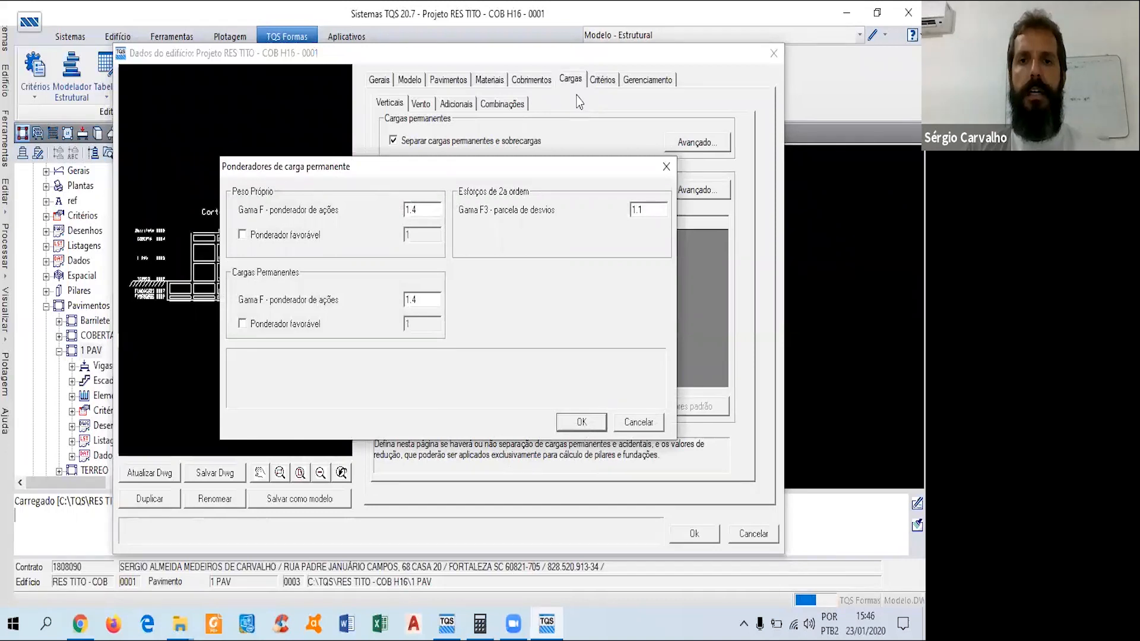
{"action": "key", "text": "Escape"}
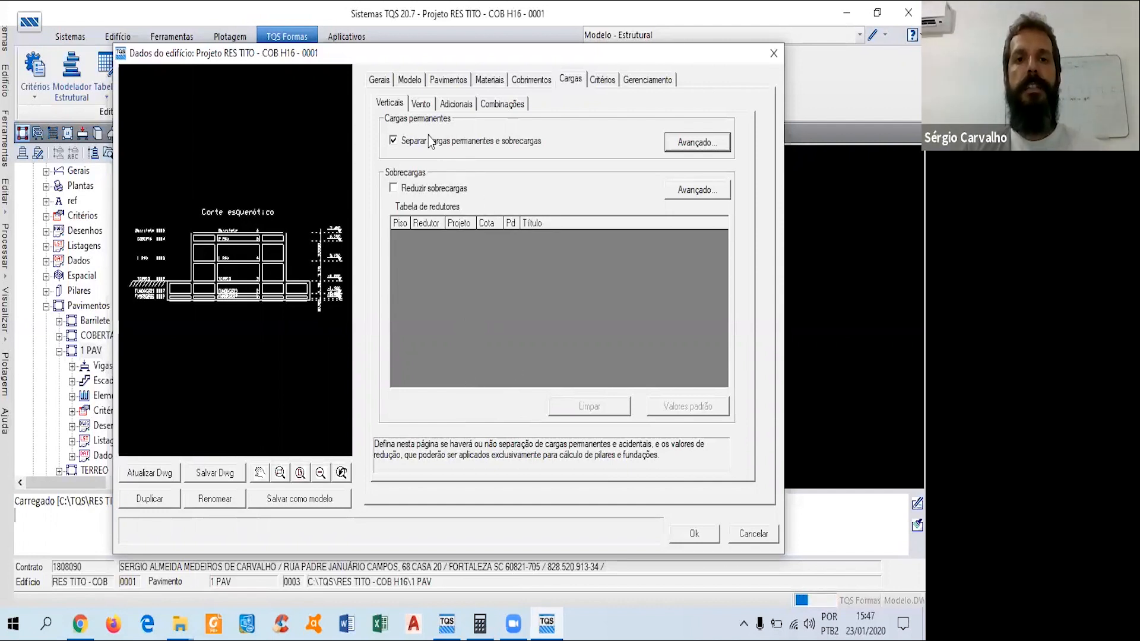
{"action": "left_click", "coordinate": [422, 104]}
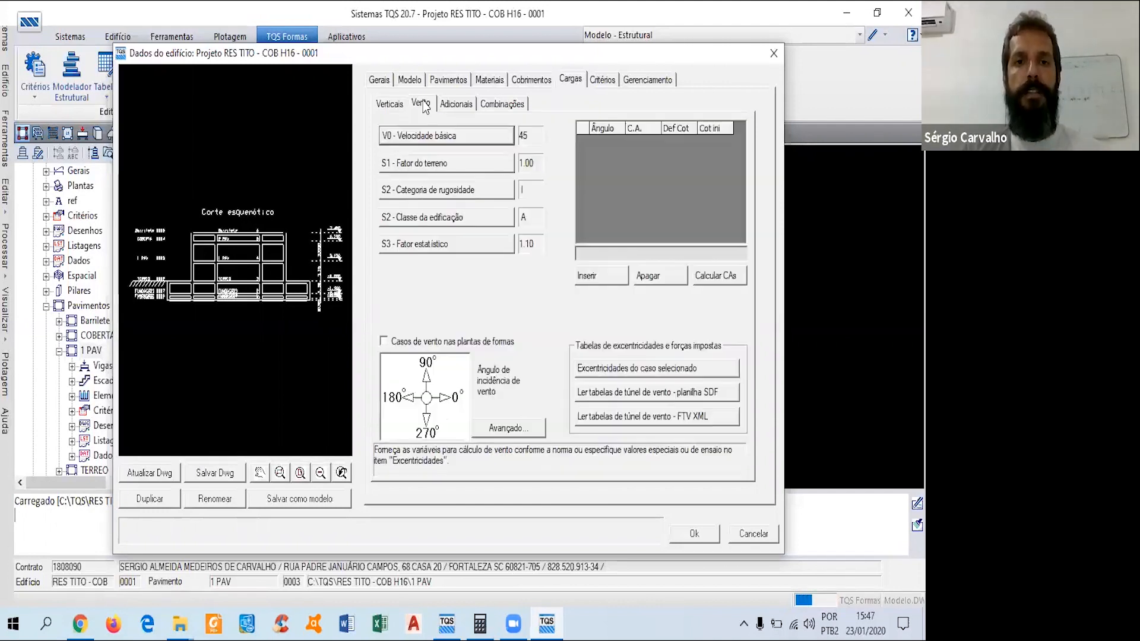
{"action": "left_click", "coordinate": [456, 104]}
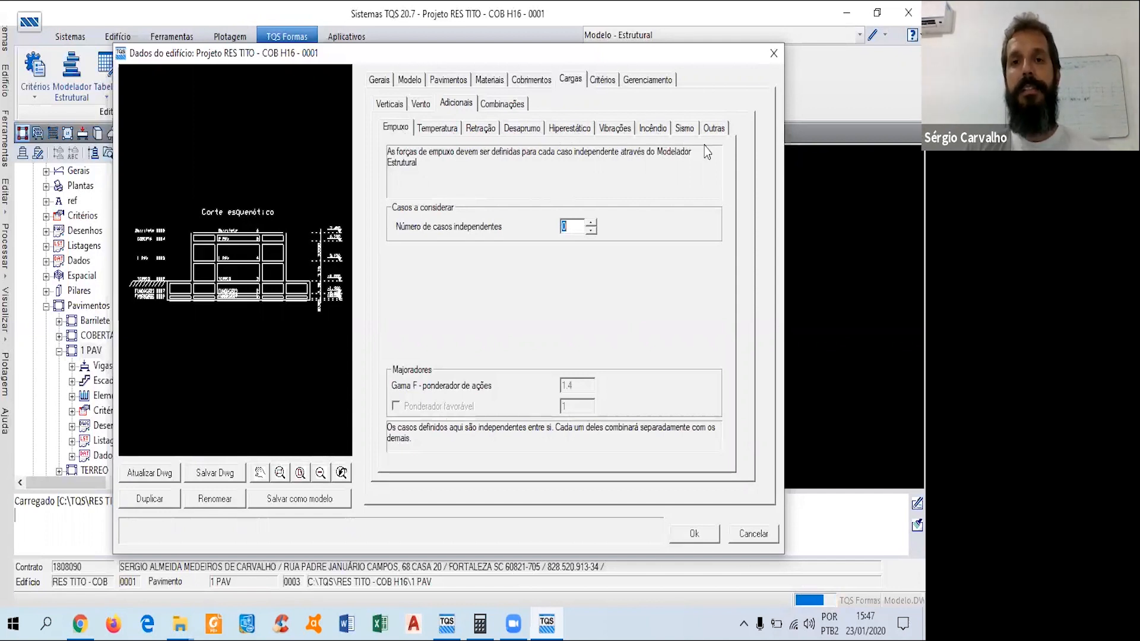
{"action": "left_click", "coordinate": [504, 105]}
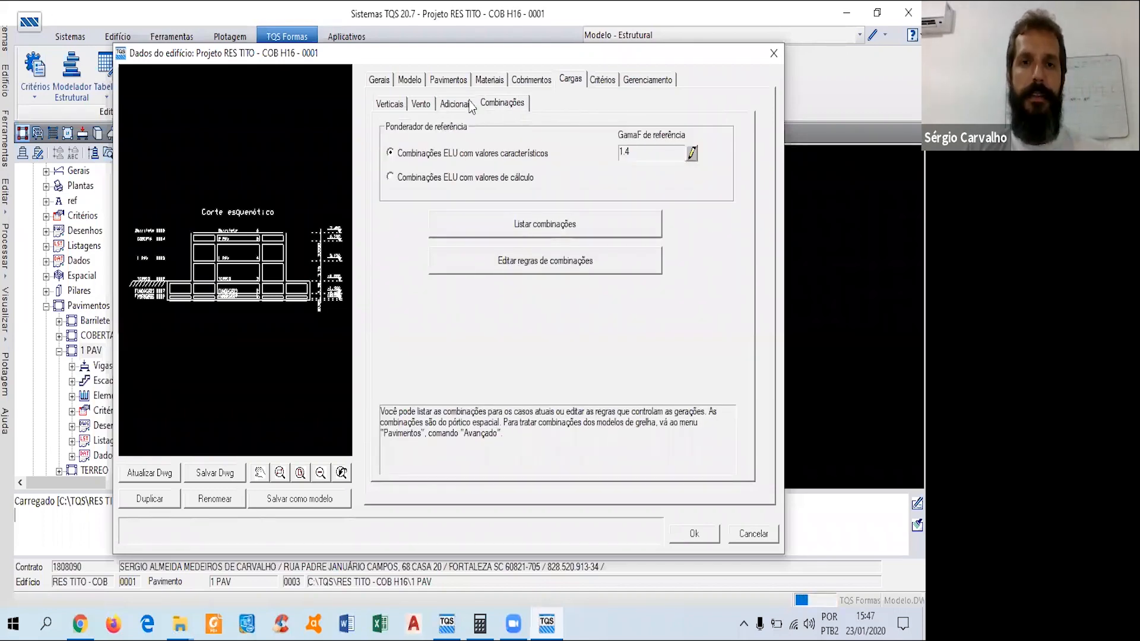
Set the basic wind speed V0 to 30 and check the terrain factor S1, leaving its dialog without changes.
{"action": "left_click", "coordinate": [423, 104]}
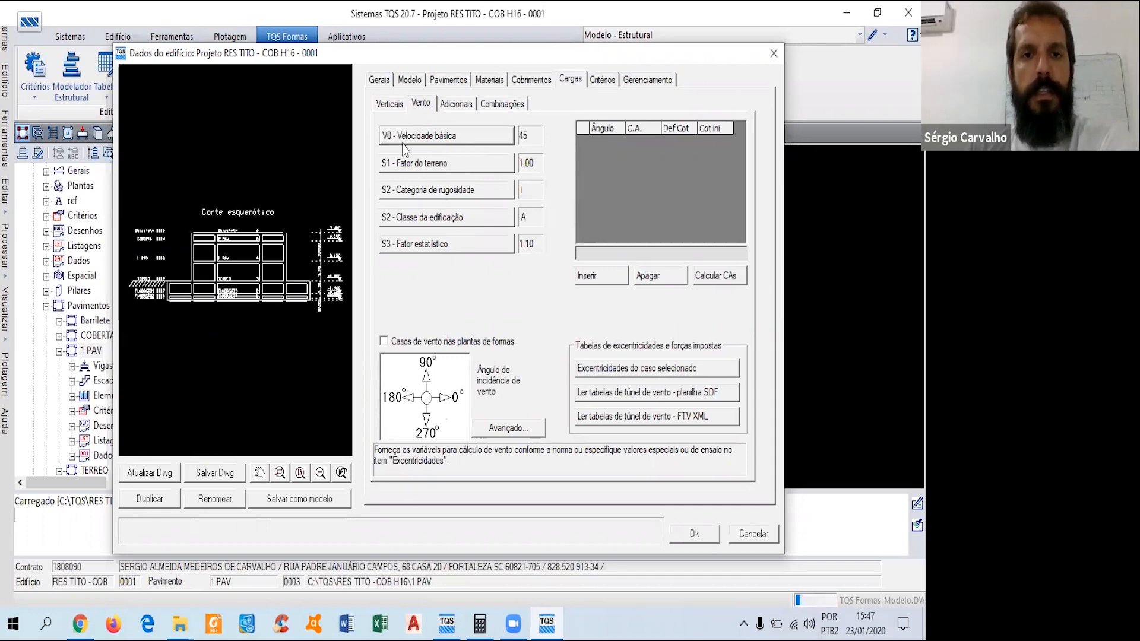
{"action": "left_click", "coordinate": [447, 137]}
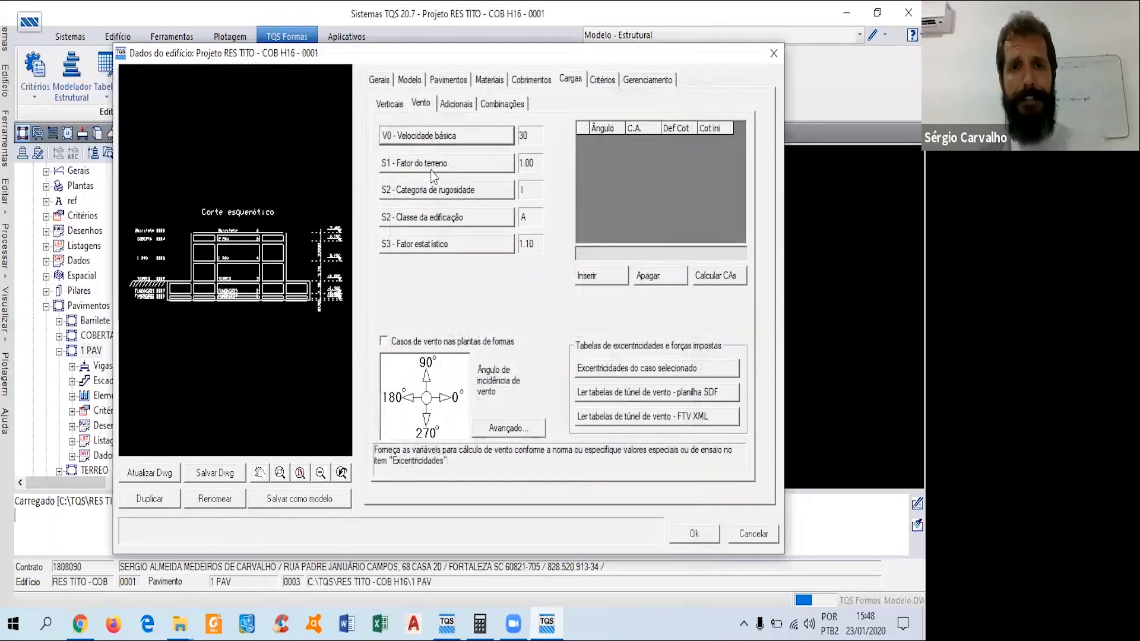
{"action": "left_click", "coordinate": [433, 163]}
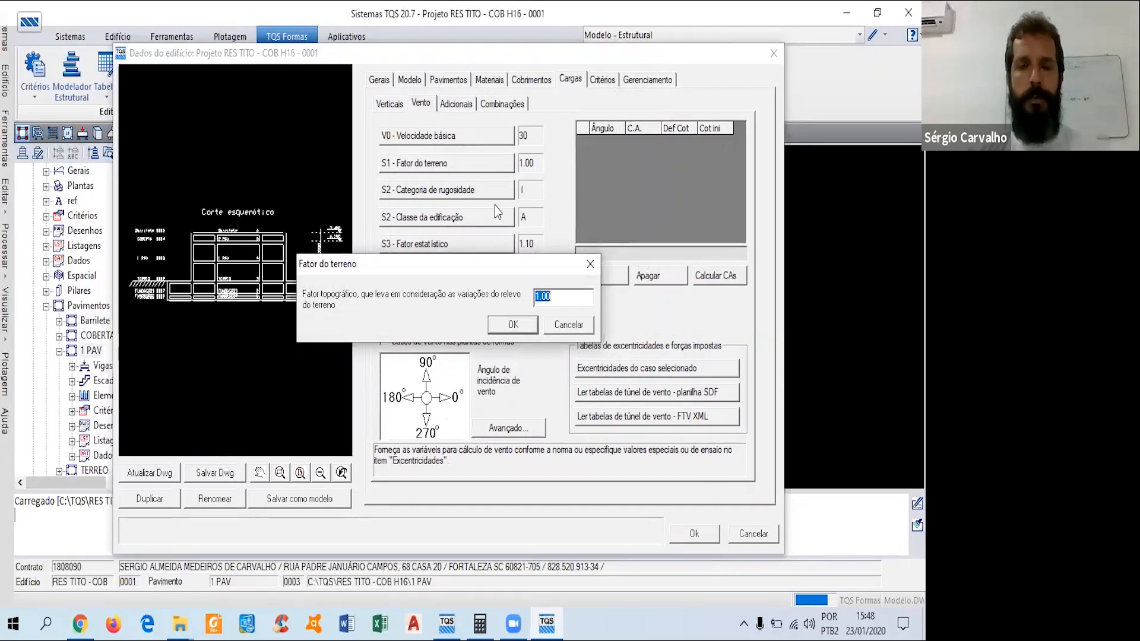
{"action": "left_click", "coordinate": [570, 326]}
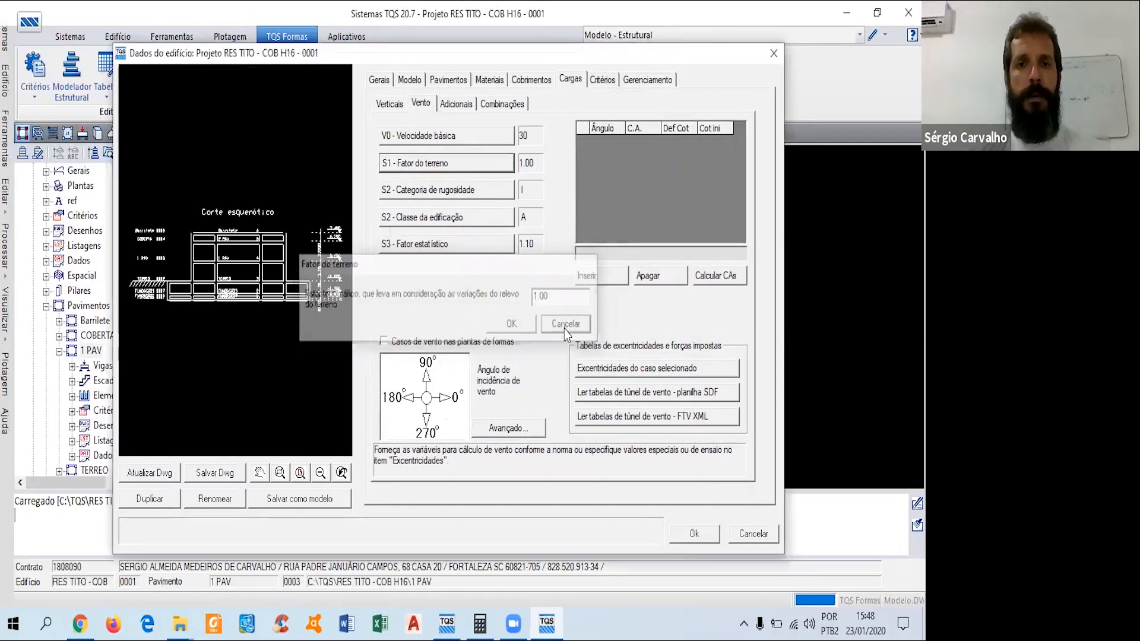
Accept S2 roughness category I and building class A for the wind load.
{"action": "left_click", "coordinate": [441, 193]}
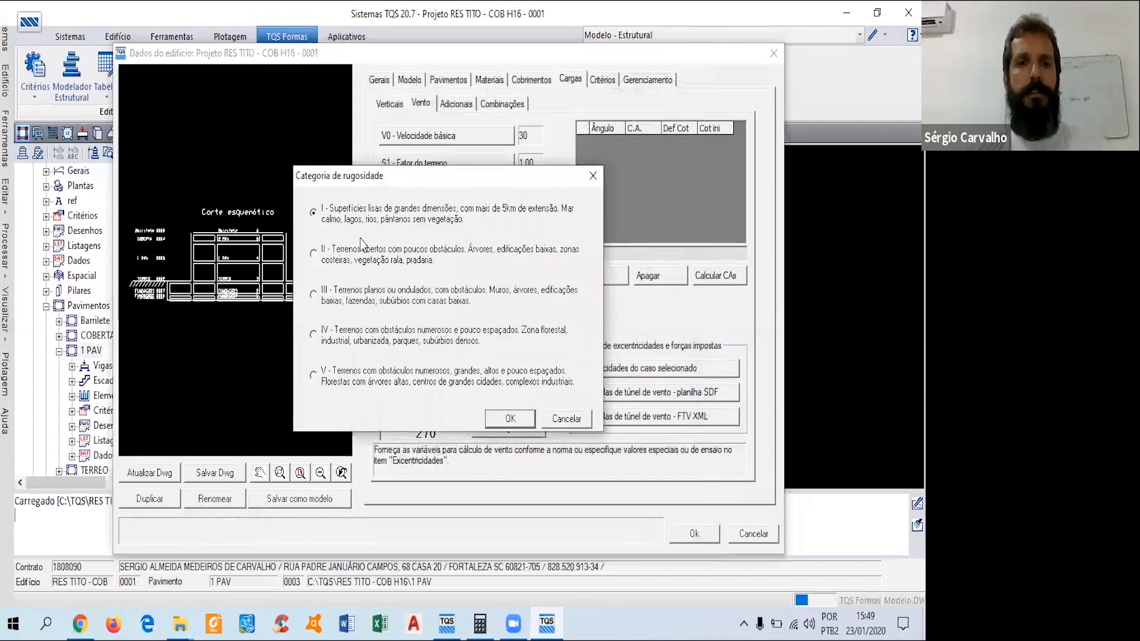
{"action": "left_click", "coordinate": [510, 419]}
{"action": "left_click", "coordinate": [466, 221]}
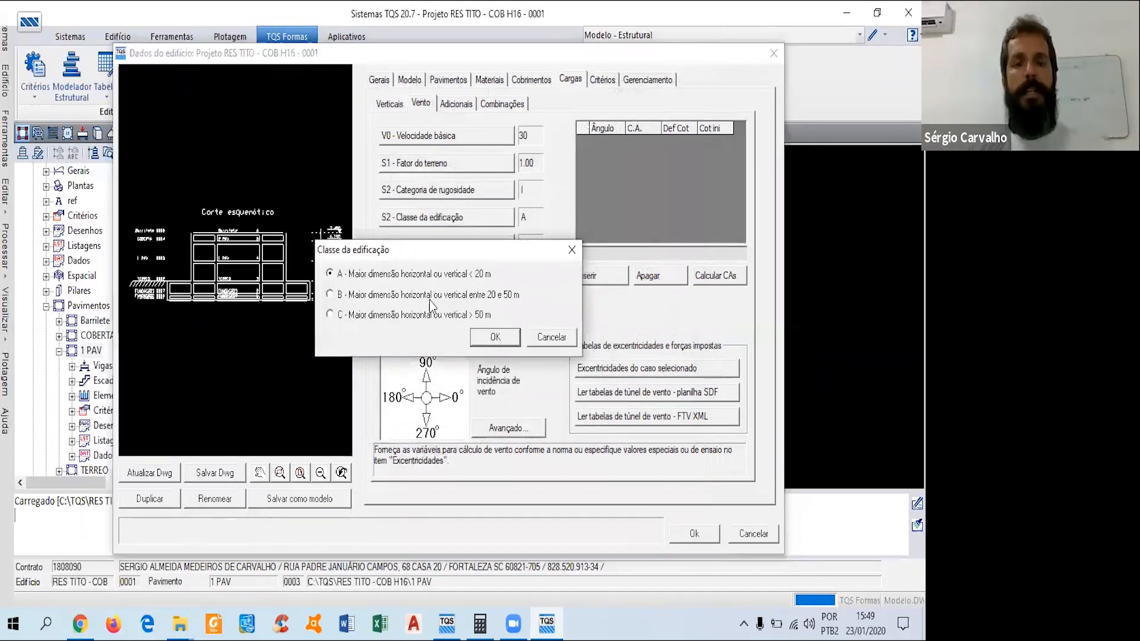
{"action": "left_click", "coordinate": [497, 337]}
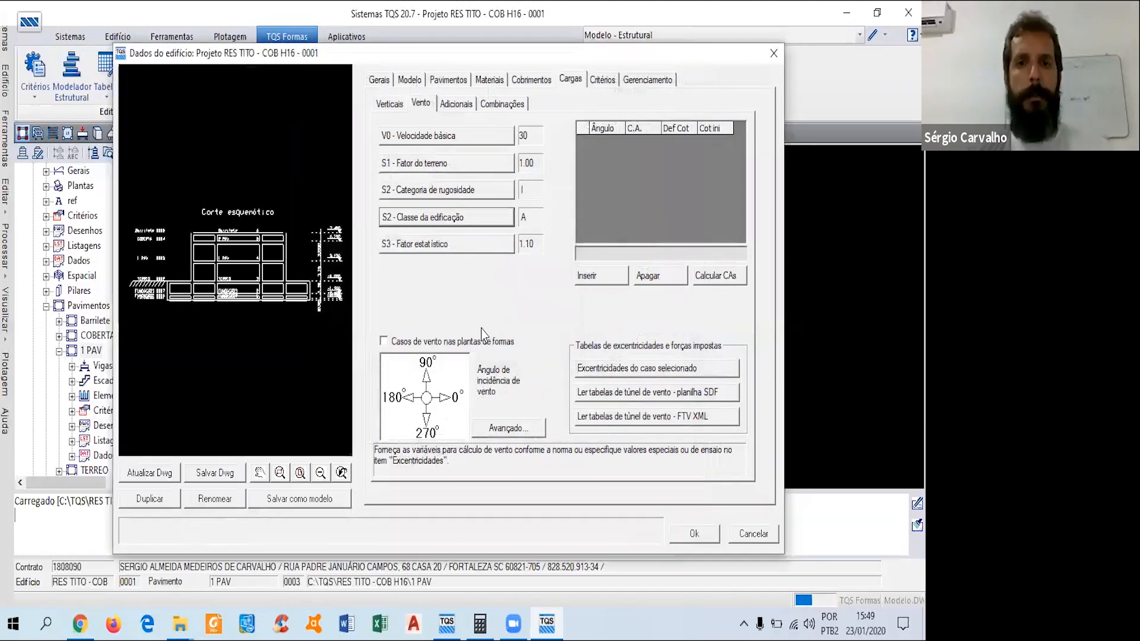
Set the S3 statistical factor to 1.00, for general buildings such as hotels and residences.
{"action": "left_click", "coordinate": [462, 246]}
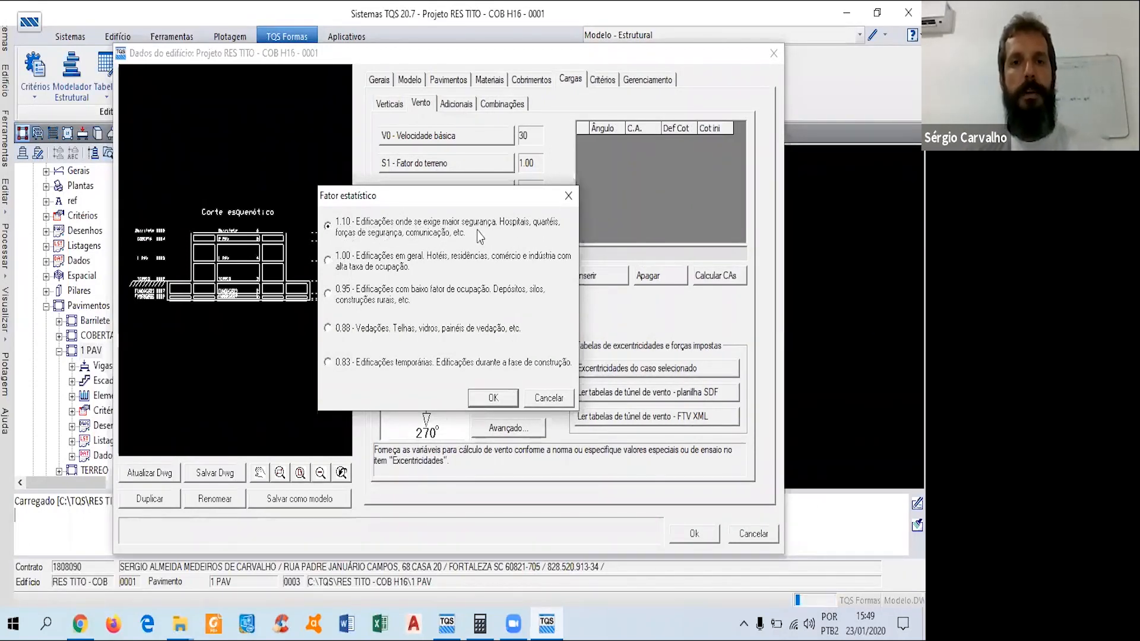
{"action": "left_click", "coordinate": [331, 261]}
{"action": "left_click", "coordinate": [496, 397]}
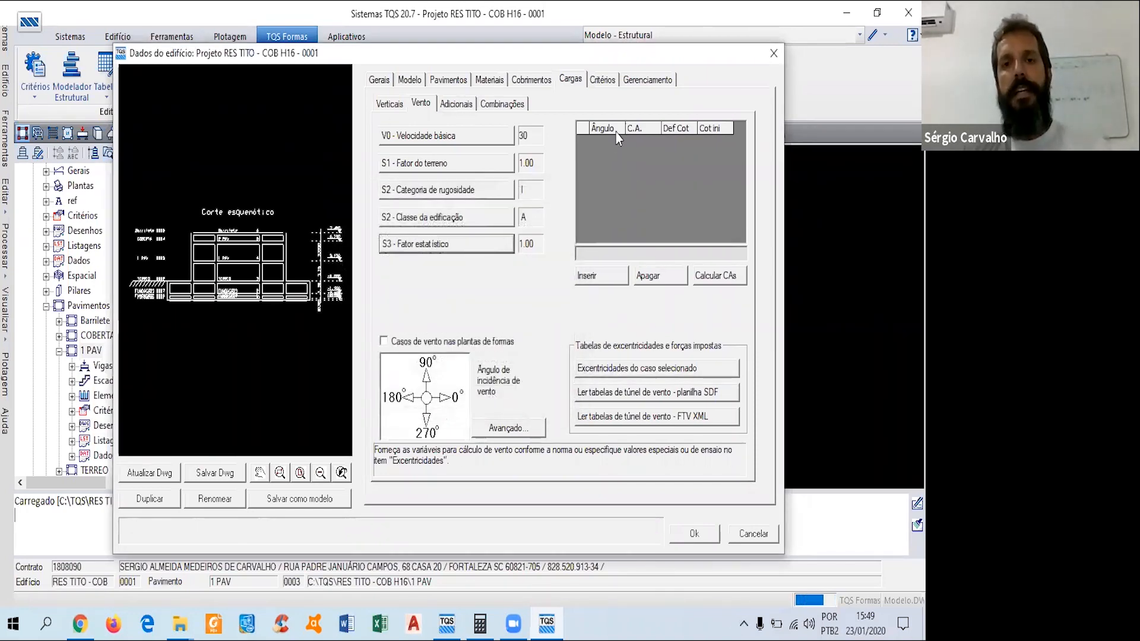
Insert four wind cases at angles of 90, 270, 0 and 180 degrees.
{"action": "left_click", "coordinate": [607, 280]}
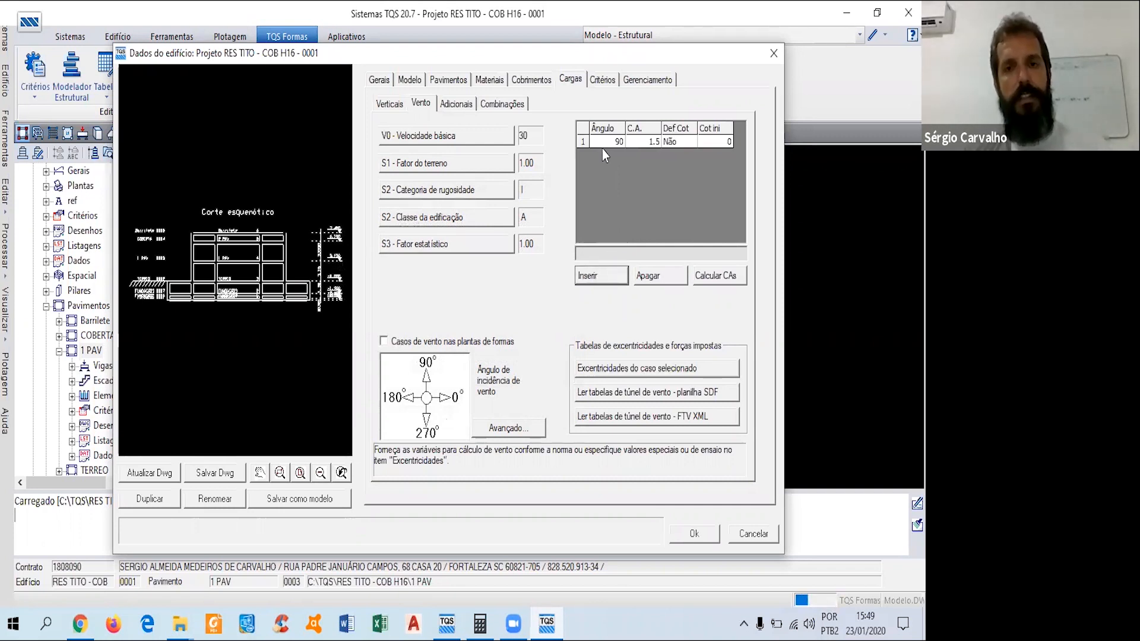
{"action": "left_click", "coordinate": [606, 276]}
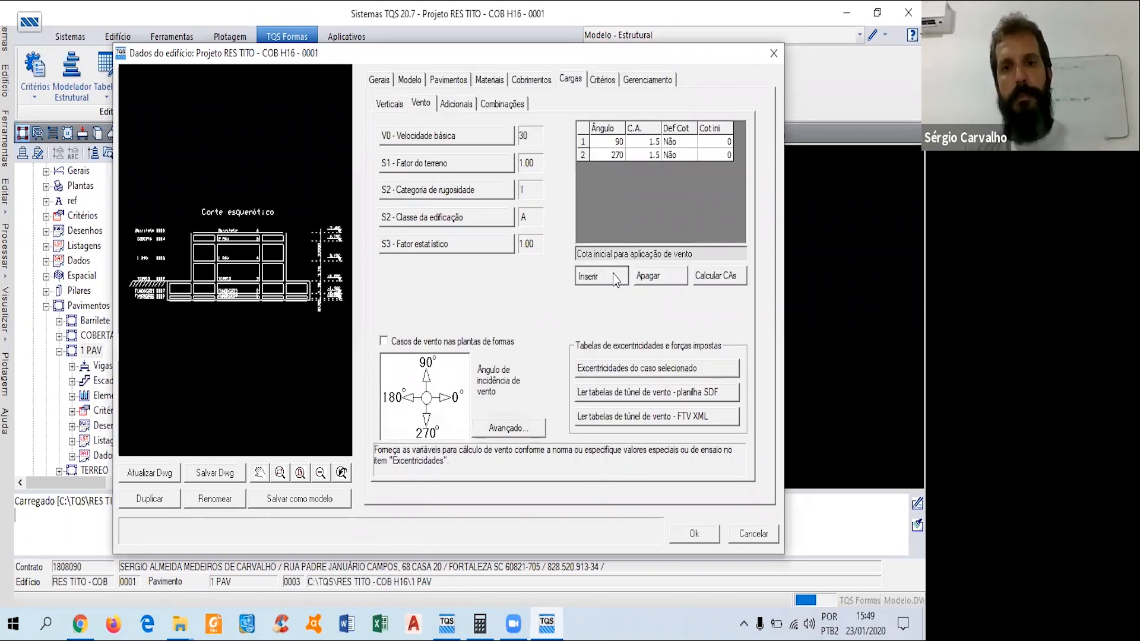
{"action": "left_click", "coordinate": [616, 280]}
{"action": "left_click", "coordinate": [615, 277]}
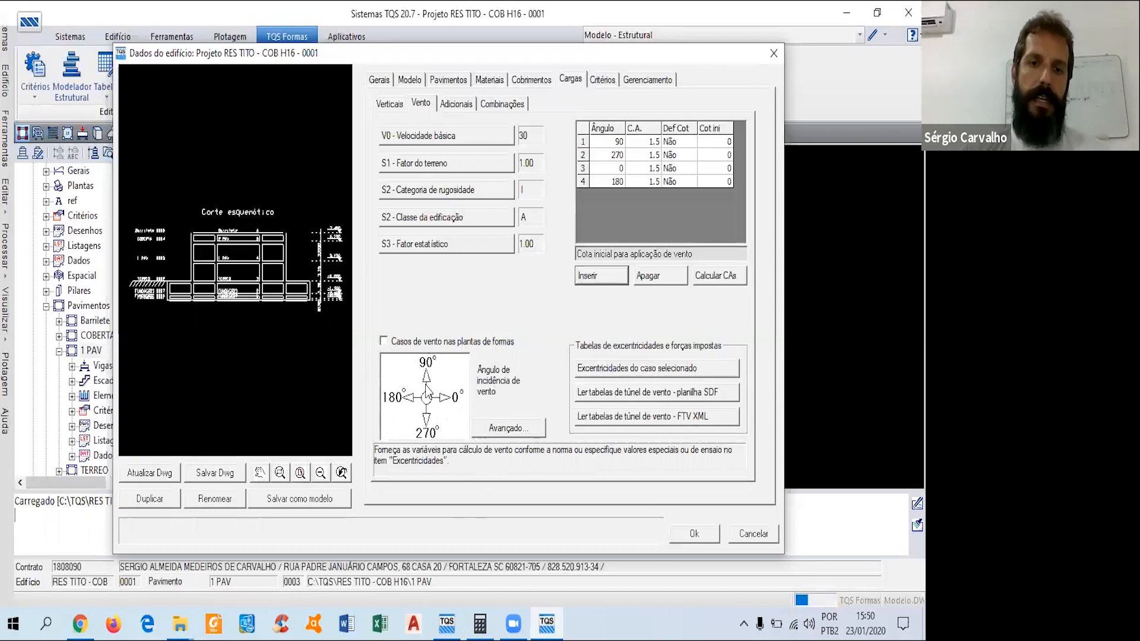
Insert three additional diagonal wind cases at 45, 135 and 225 degrees.
{"action": "left_click", "coordinate": [610, 276]}
{"action": "left_click", "coordinate": [611, 278]}
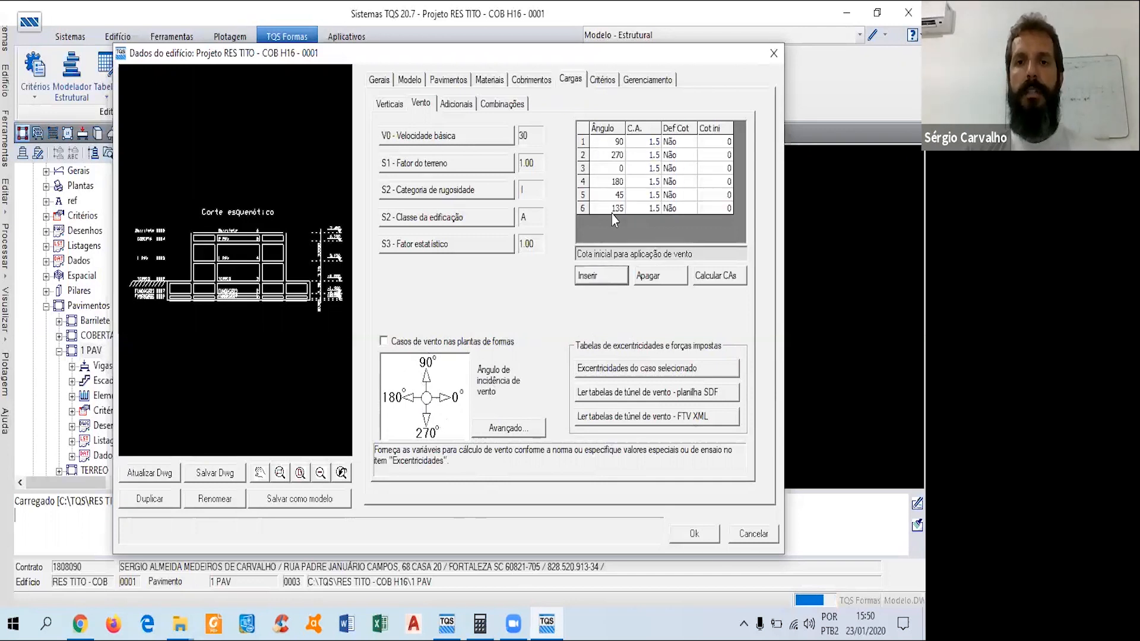
{"action": "left_click", "coordinate": [603, 276]}
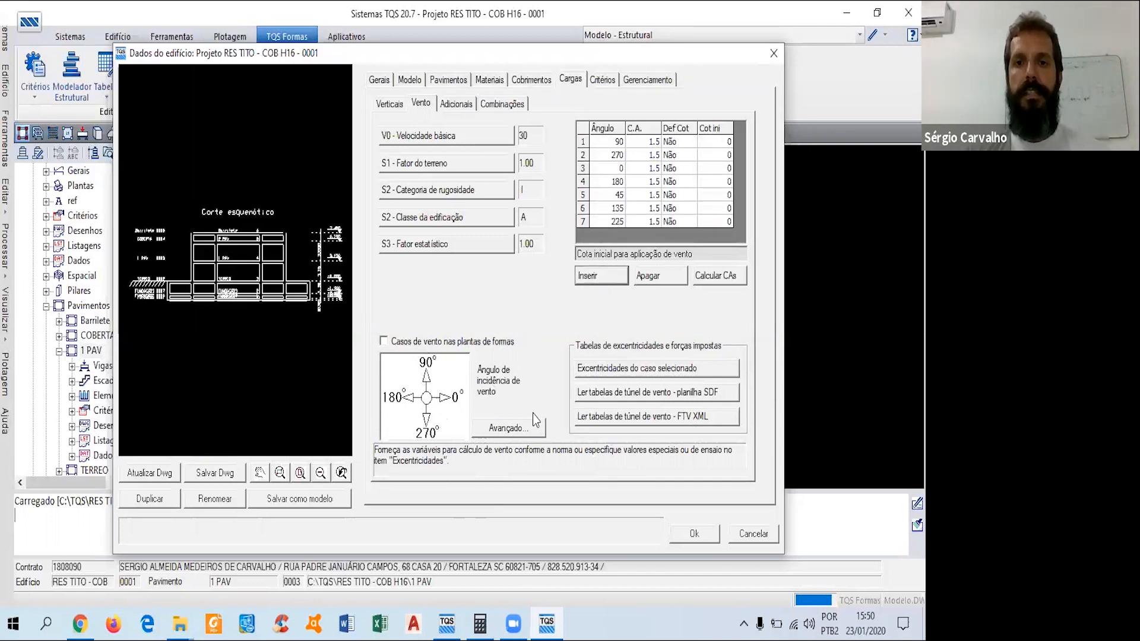
Delete the three diagonal wind cases, keeping only the four orthogonal directions.
{"action": "left_click", "coordinate": [661, 274]}
{"action": "left_click", "coordinate": [660, 274]}
{"action": "left_click", "coordinate": [660, 274]}
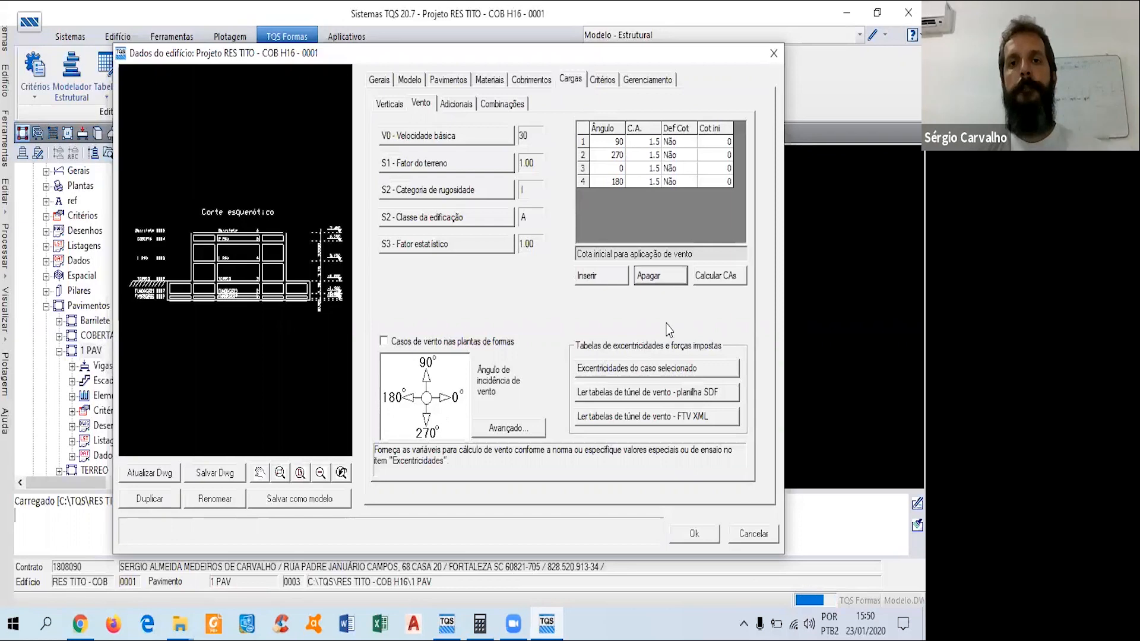
Estimate the building widths and wind height from the plans and try to calculate the drag coefficients with low turbulence.
{"action": "left_click", "coordinate": [725, 278]}
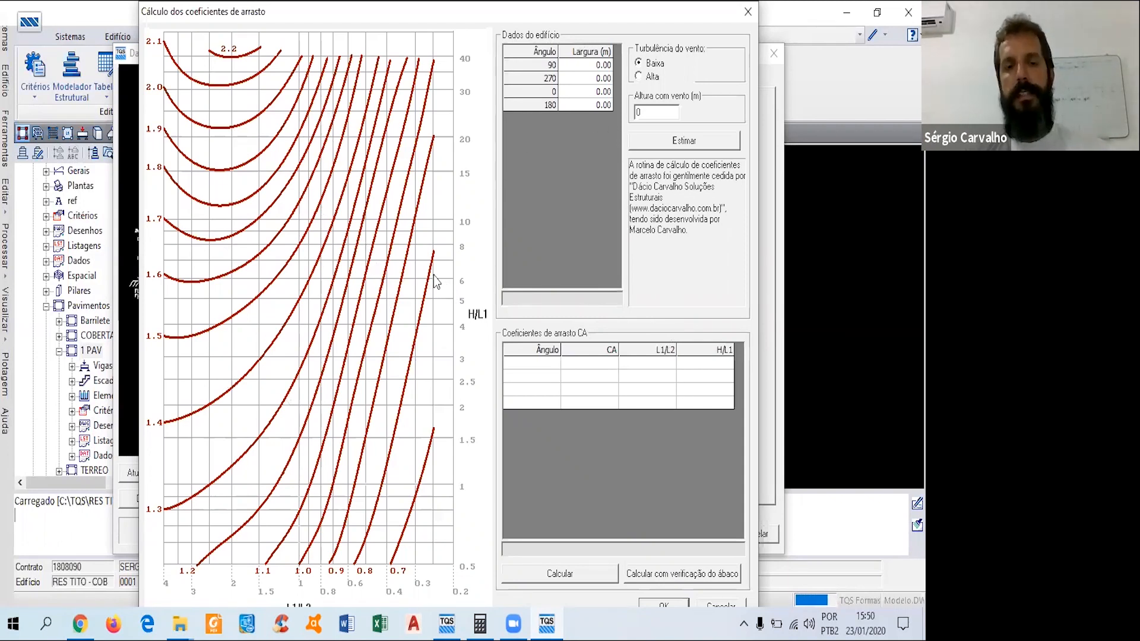
{"action": "left_click", "coordinate": [683, 143]}
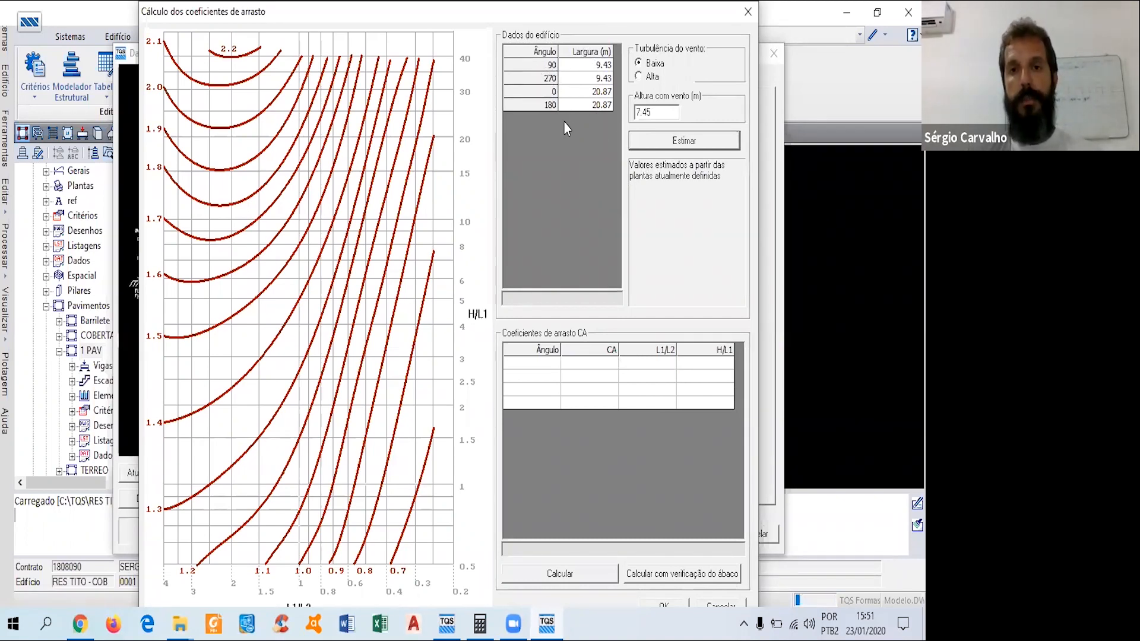
{"action": "left_click", "coordinate": [561, 578]}
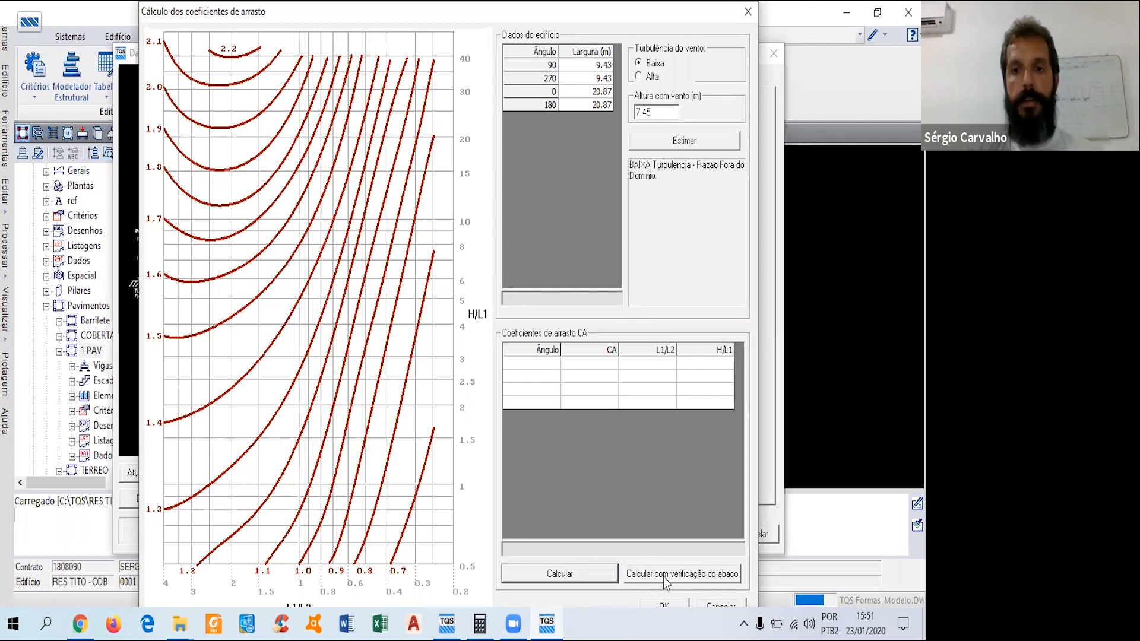
Examine the NBR 6123 automatic drag coefficient calculator with its low-turbulence chart and close it.
{"action": "left_click", "coordinate": [693, 574]}
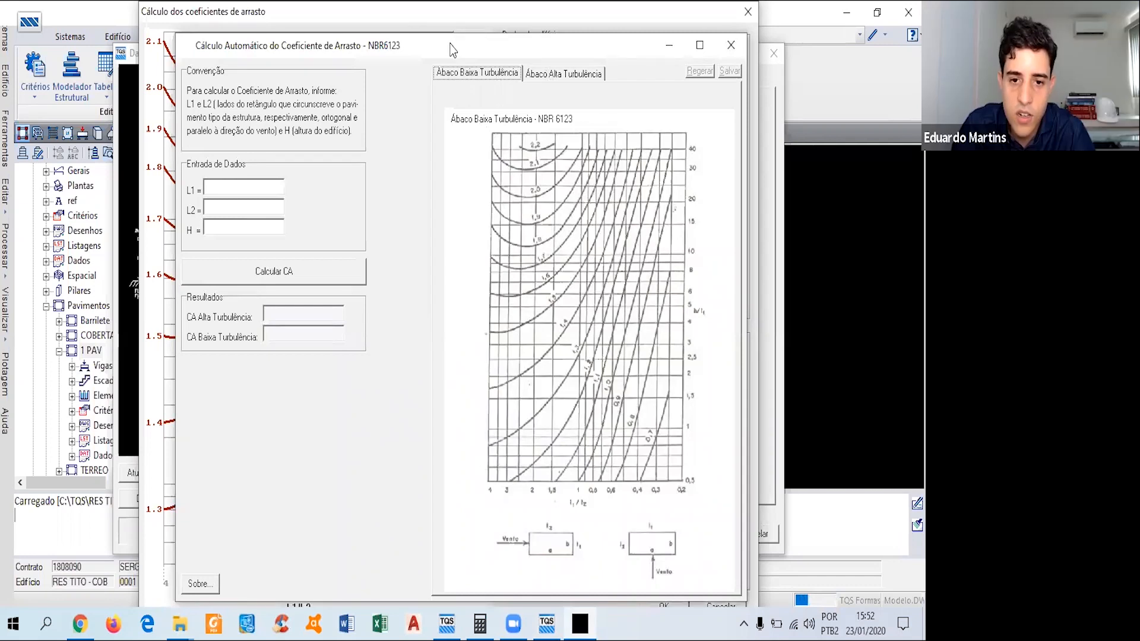
{"action": "left_click_drag", "start_coordinate": [450, 44], "coordinate": [453, 15]}
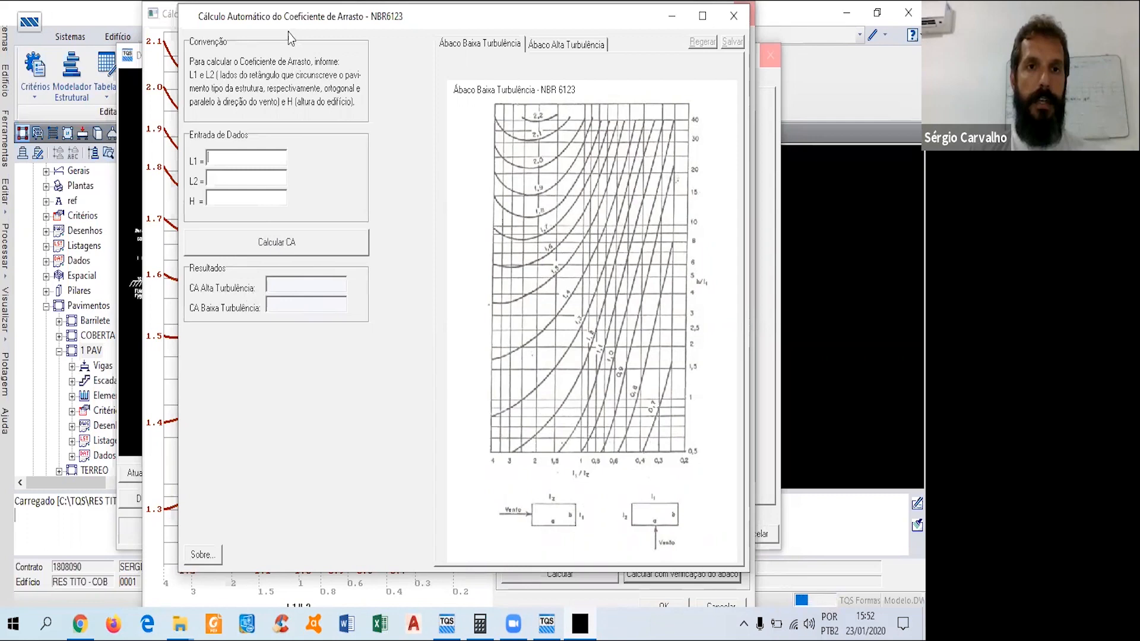
{"action": "left_click_drag", "start_coordinate": [287, 25], "coordinate": [279, 68]}
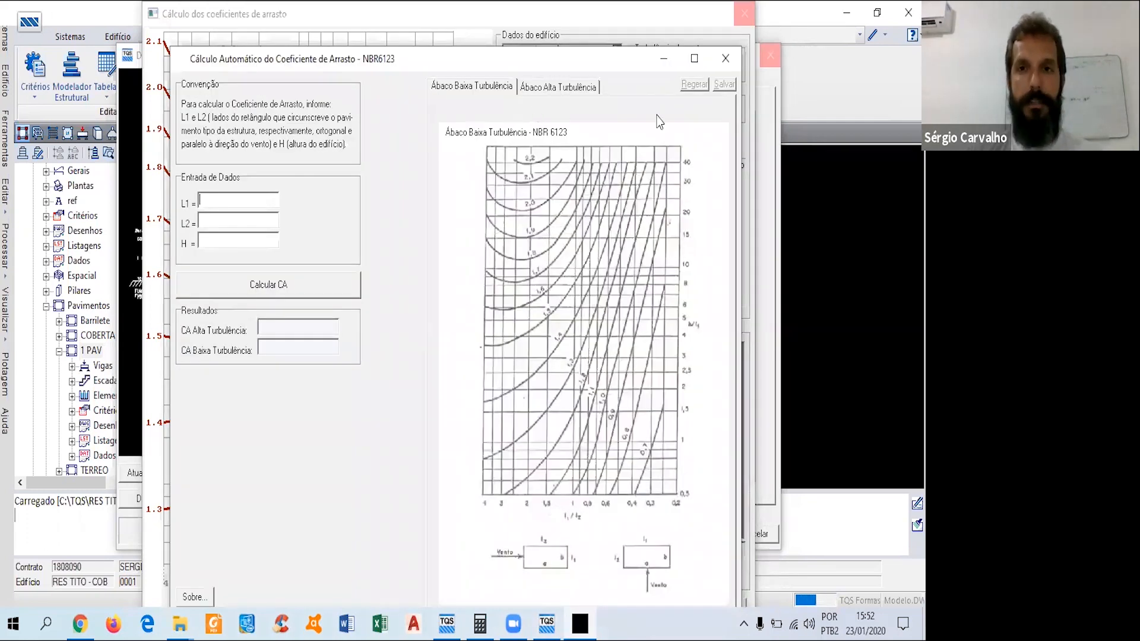
{"action": "left_click", "coordinate": [725, 59]}
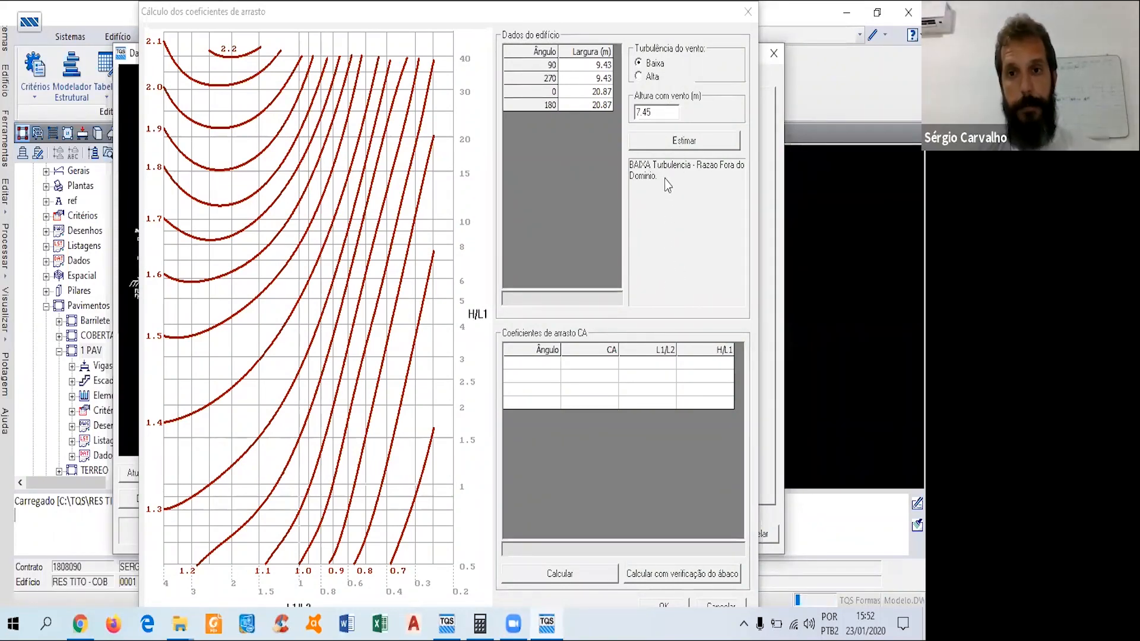
Try the low-turbulence drag coefficient calculation again and cancel out of the drag coefficient dialog.
{"action": "left_click", "coordinate": [572, 578]}
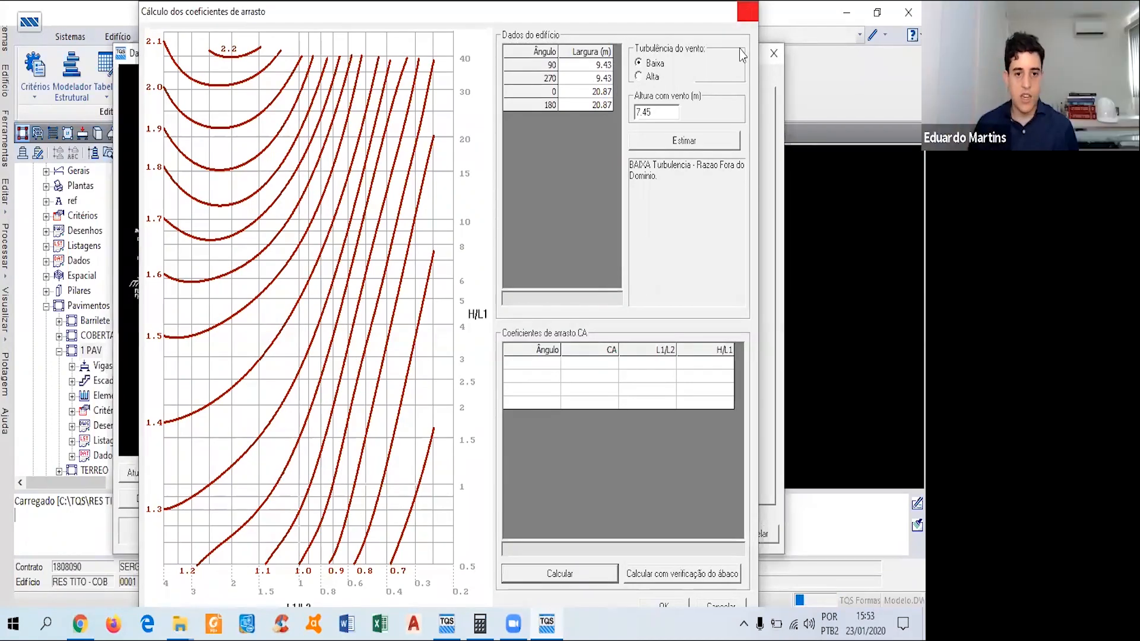
{"action": "left_click", "coordinate": [719, 603]}
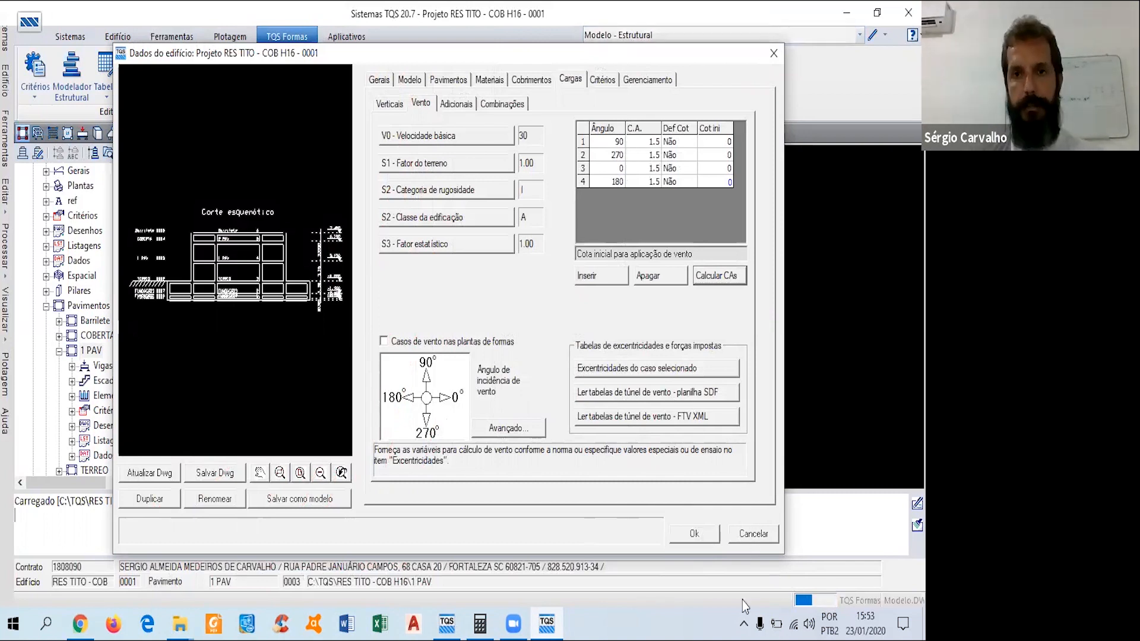
Try to save the building data, decline the space-frame load regeneration and close the building data dialog.
{"action": "left_click", "coordinate": [694, 533]}
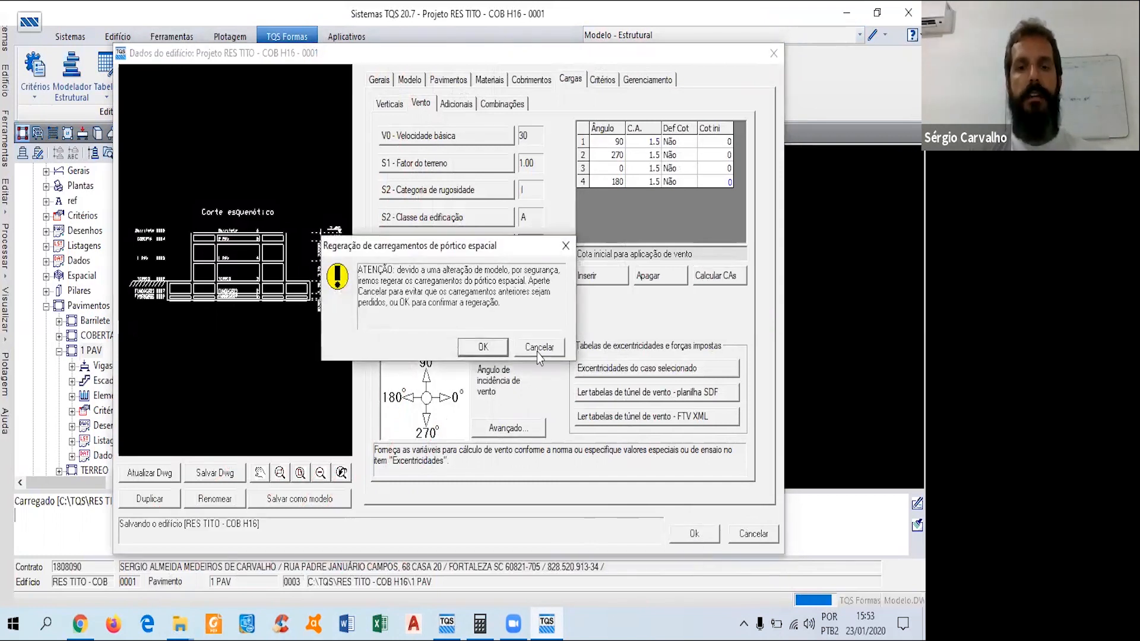
{"action": "left_click", "coordinate": [545, 351]}
{"action": "left_click", "coordinate": [766, 537]}
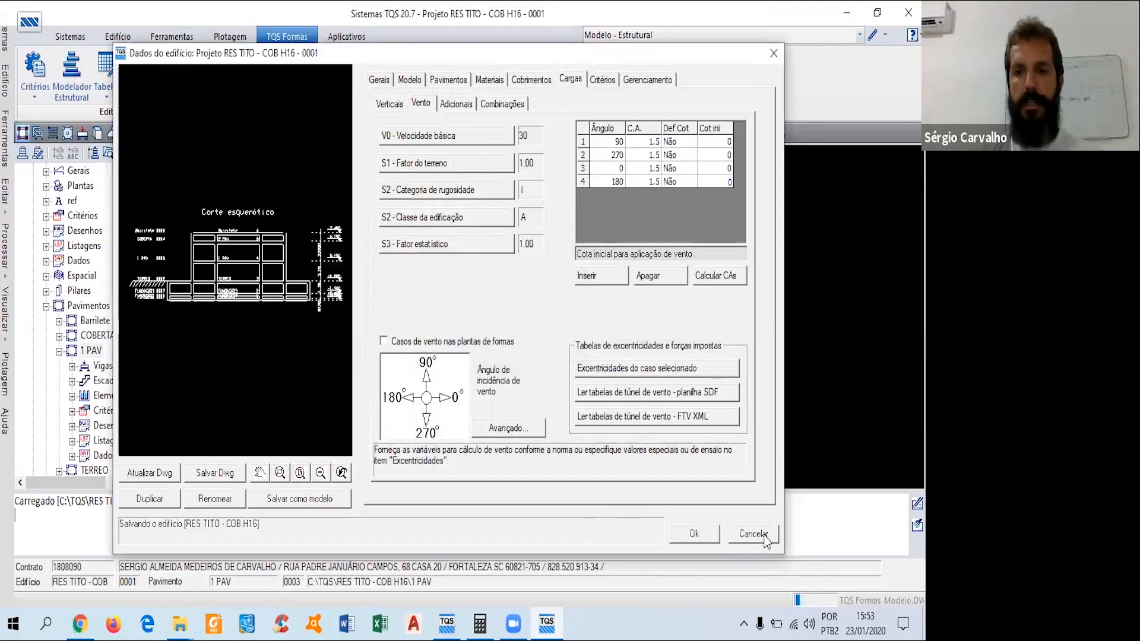
{"action": "left_click", "coordinate": [491, 342]}
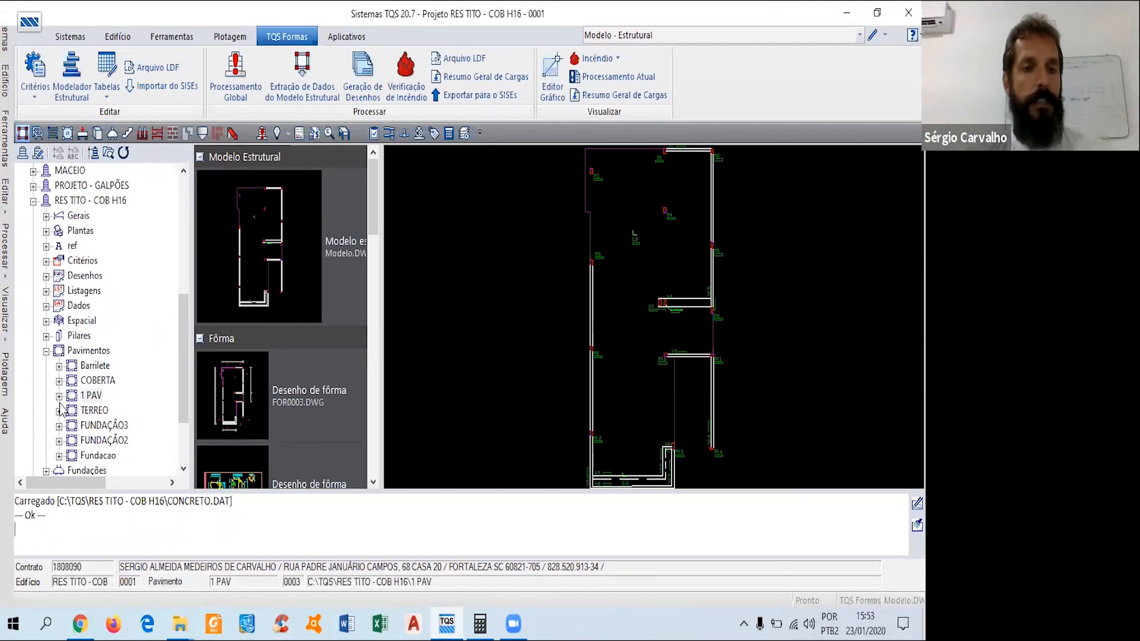
Open the 1 PAV floor of RES TITO in the structural modeler.
{"action": "double_click", "coordinate": [93, 397]}
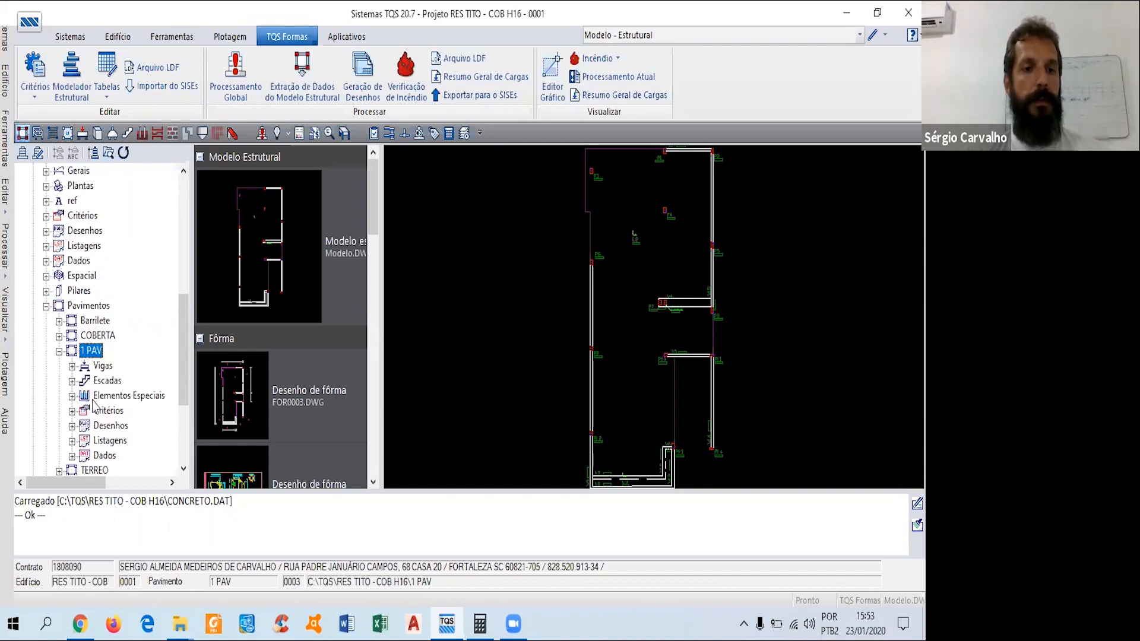
{"action": "left_click", "coordinate": [874, 36]}
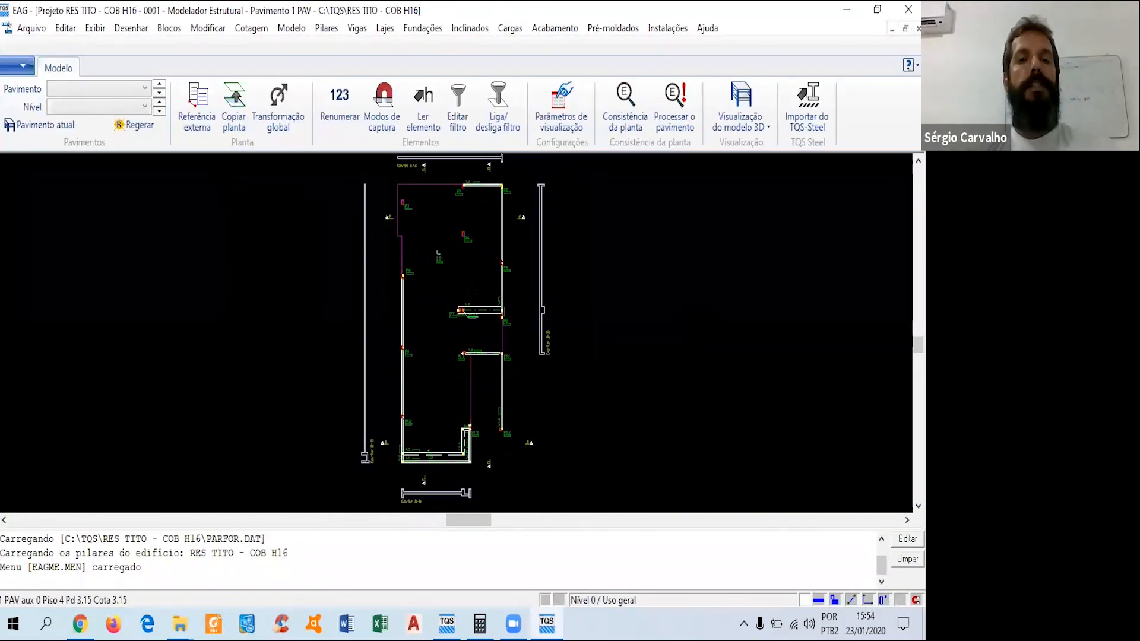
{"action": "scroll", "coordinate": [456, 236], "scroll_direction": "up", "scroll_amount": 5}
{"action": "middle_click_drag", "start_coordinate": [446, 255], "coordinate": [446, 301]}
{"action": "scroll", "coordinate": [411, 379], "scroll_direction": "up", "scroll_amount": 5}
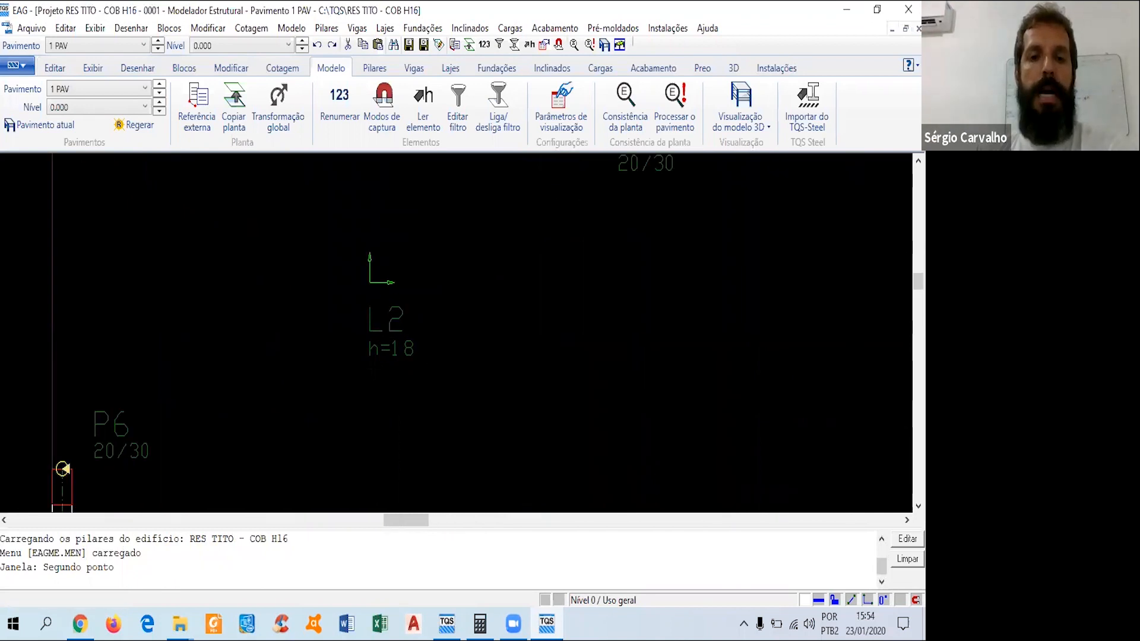
{"action": "scroll", "coordinate": [372, 368], "scroll_direction": "down", "scroll_amount": 2}
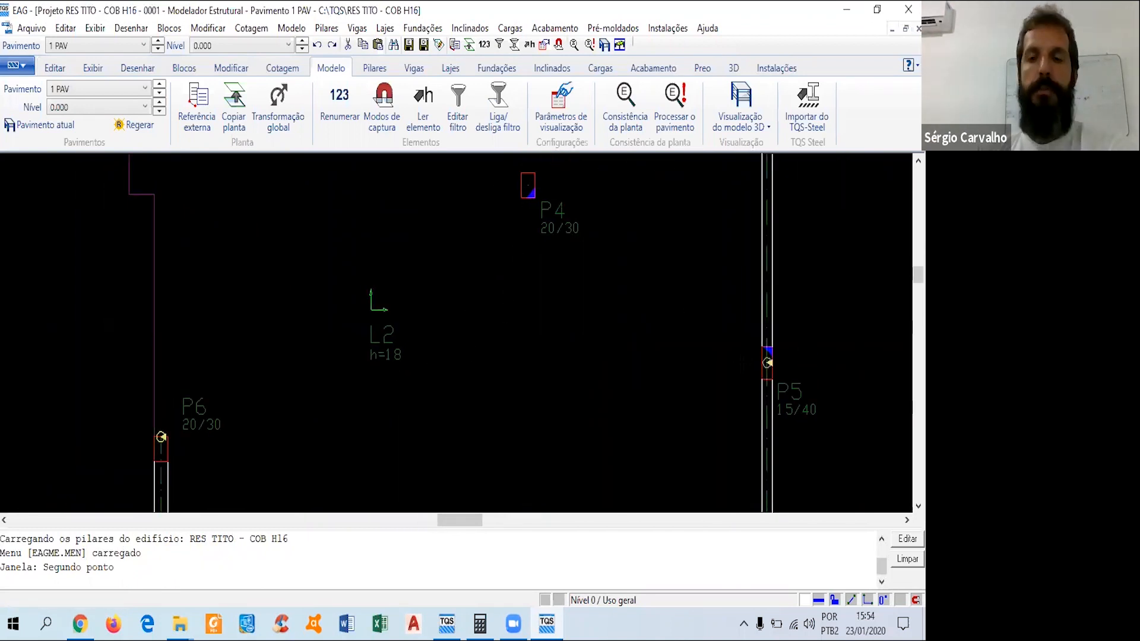
{"action": "scroll", "coordinate": [738, 288], "scroll_direction": "down", "scroll_amount": 4}
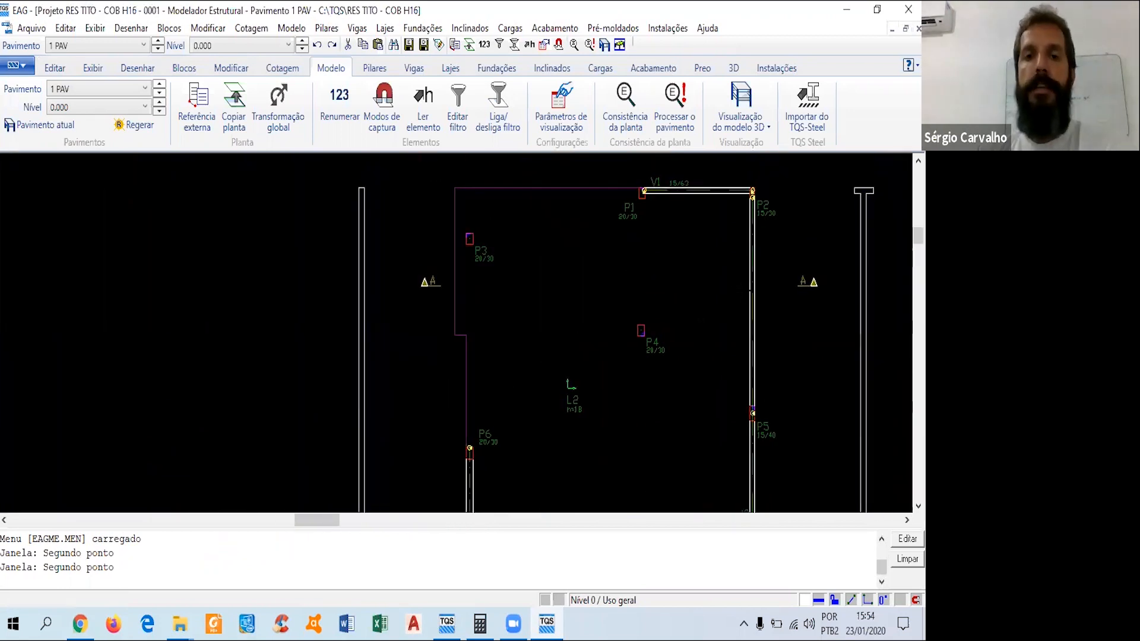
{"action": "scroll", "coordinate": [596, 331], "scroll_direction": "down", "scroll_amount": 2}
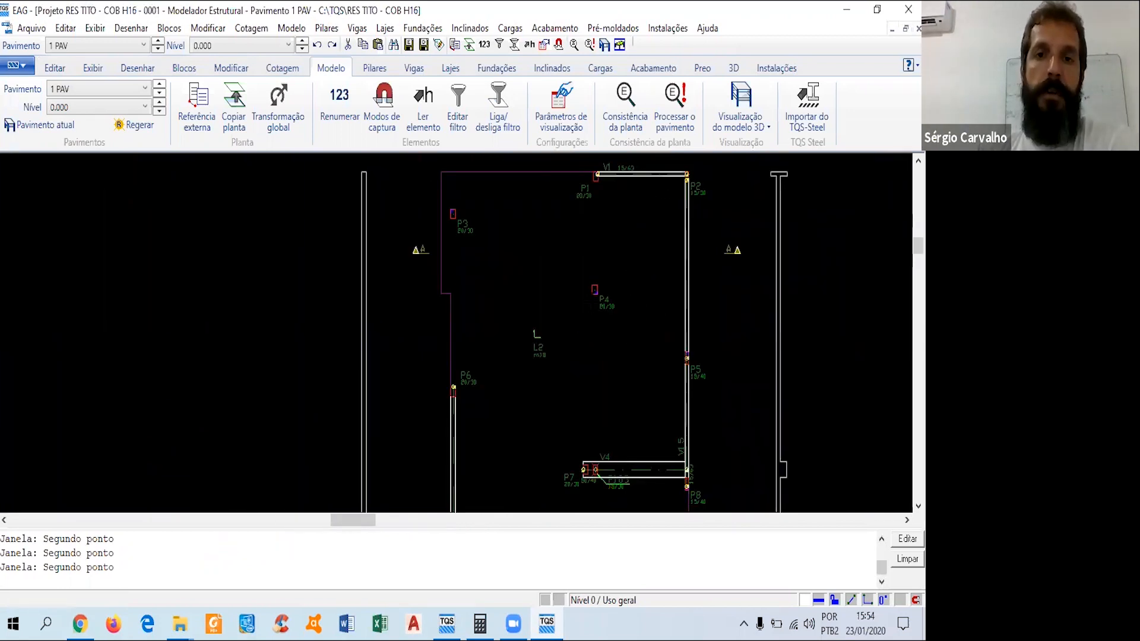
Make the external reference drawing ..\ref\1 pav visible over the floor's structural model.
{"action": "left_click", "coordinate": [196, 107]}
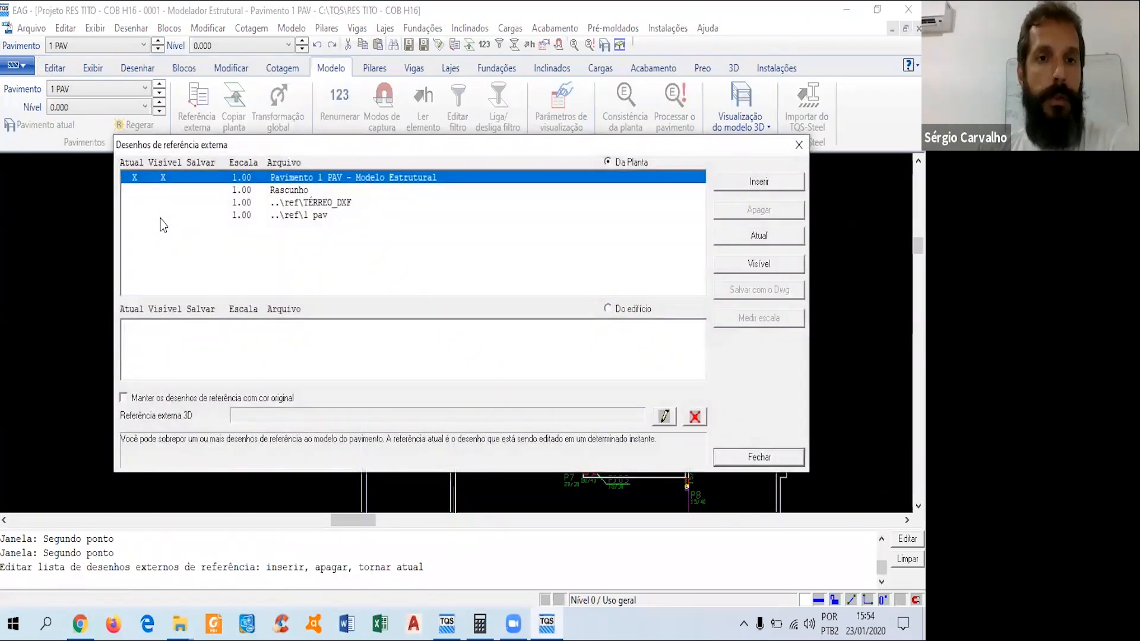
{"action": "left_click", "coordinate": [164, 215]}
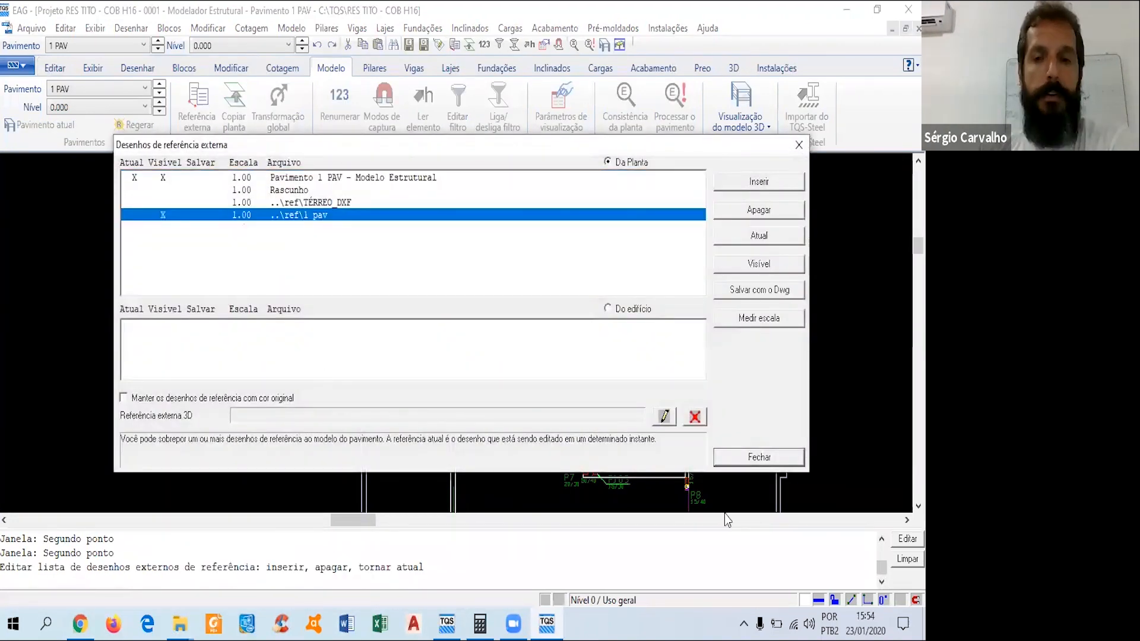
{"action": "left_click", "coordinate": [763, 456]}
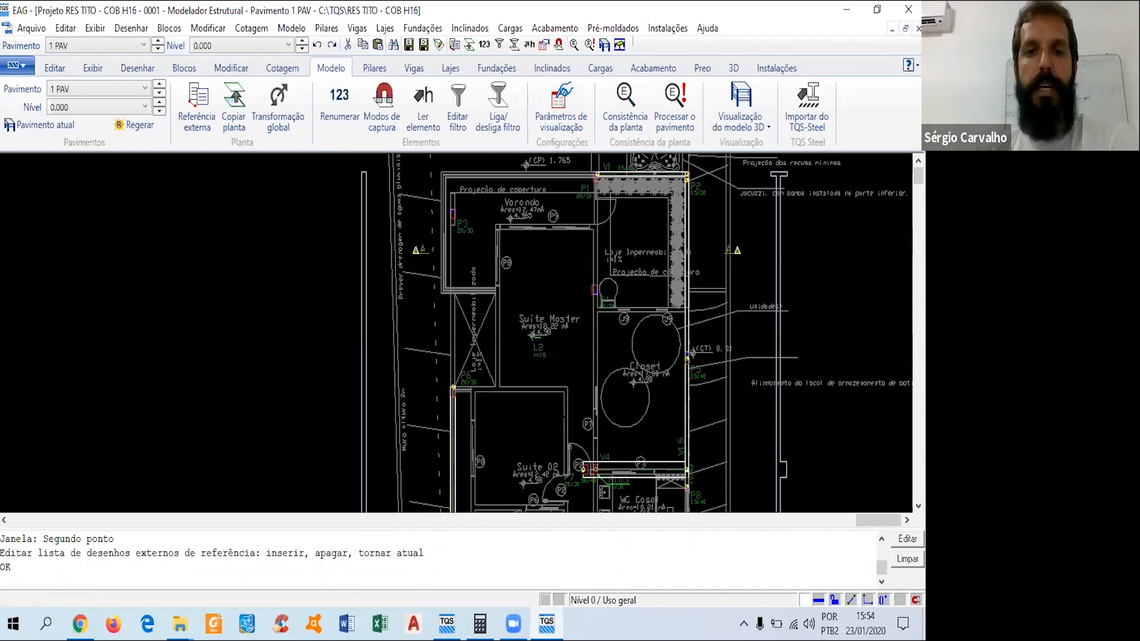
Turn on the display of all load types in the floor plan's visualization parameters.
{"action": "middle_click_drag", "start_coordinate": [562, 361], "coordinate": [507, 326]}
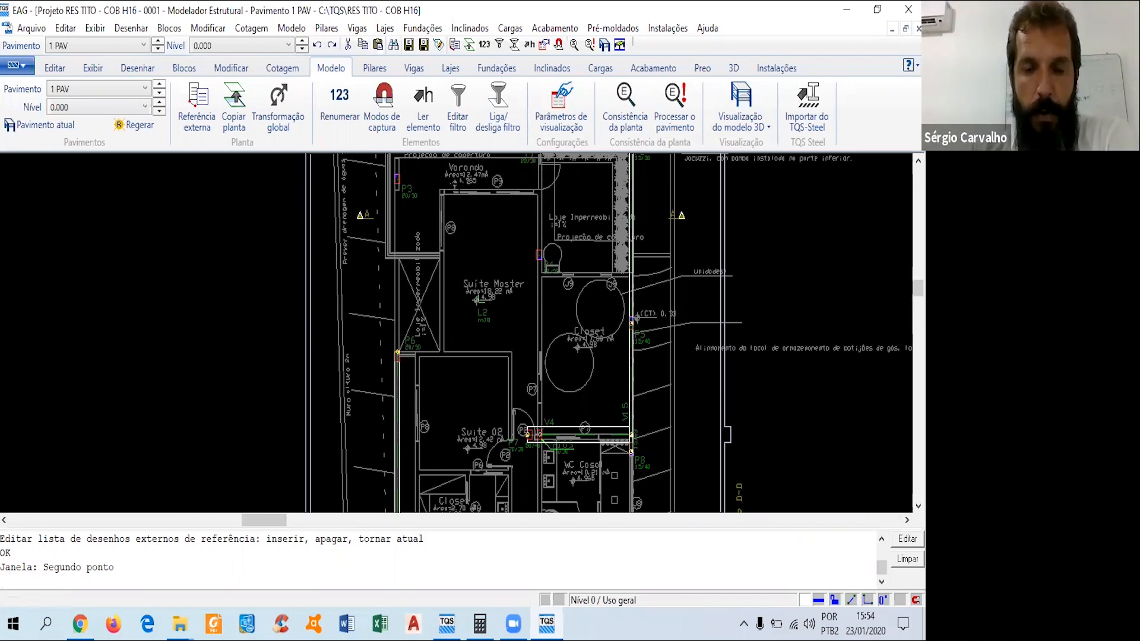
{"action": "scroll", "coordinate": [516, 406], "scroll_direction": "down", "scroll_amount": 2}
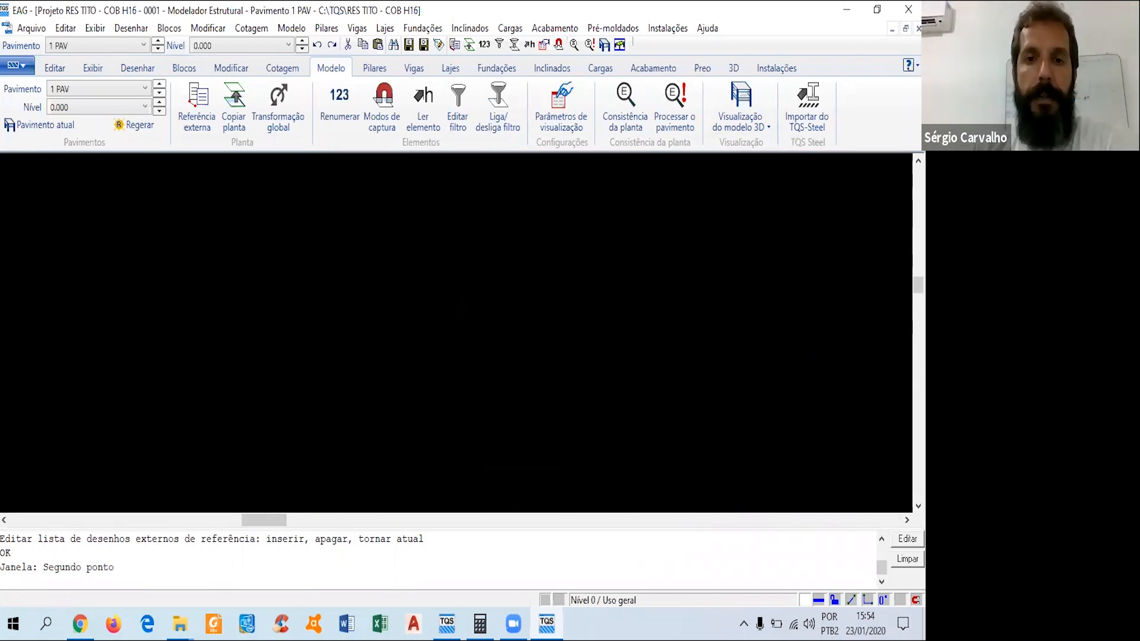
{"action": "scroll", "coordinate": [515, 406], "scroll_direction": "up", "scroll_amount": 2}
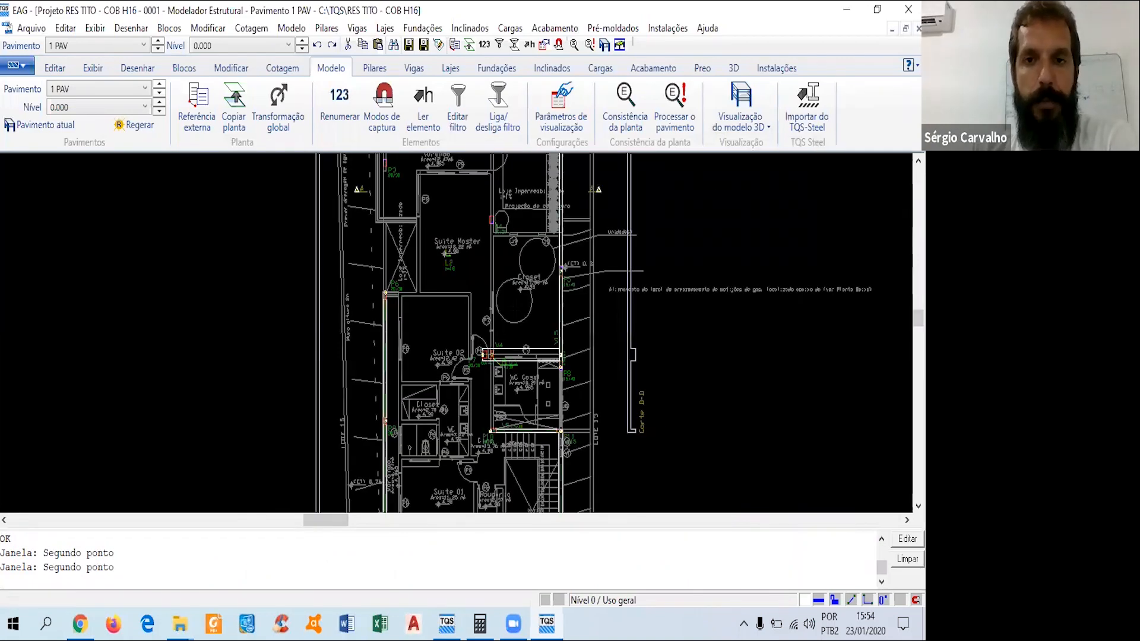
{"action": "left_click", "coordinate": [562, 119]}
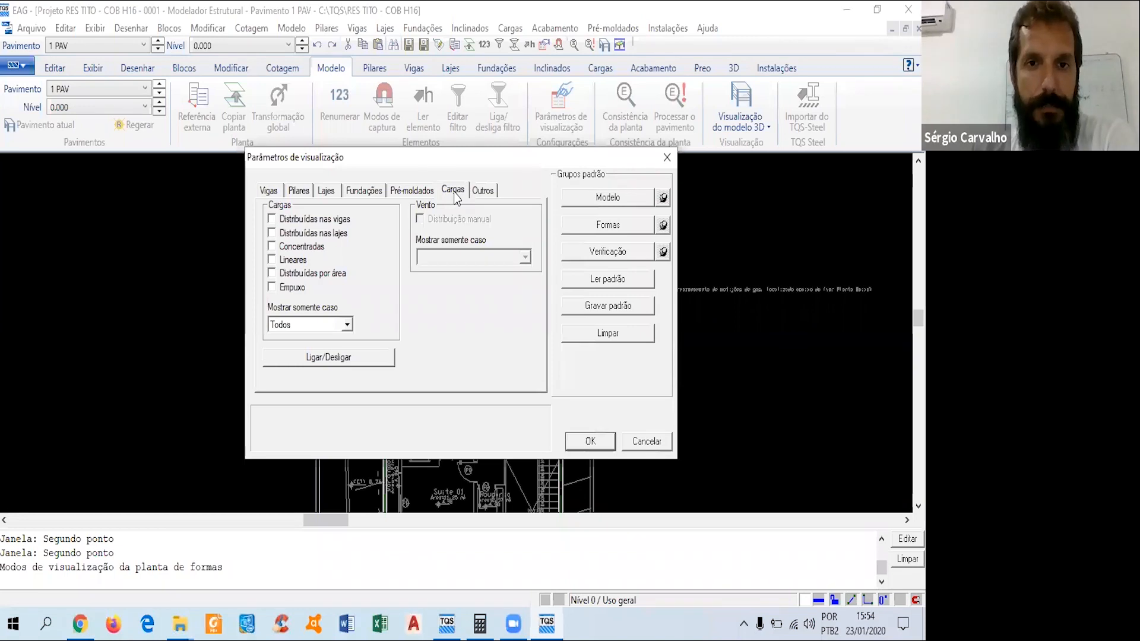
{"action": "left_click", "coordinate": [336, 355]}
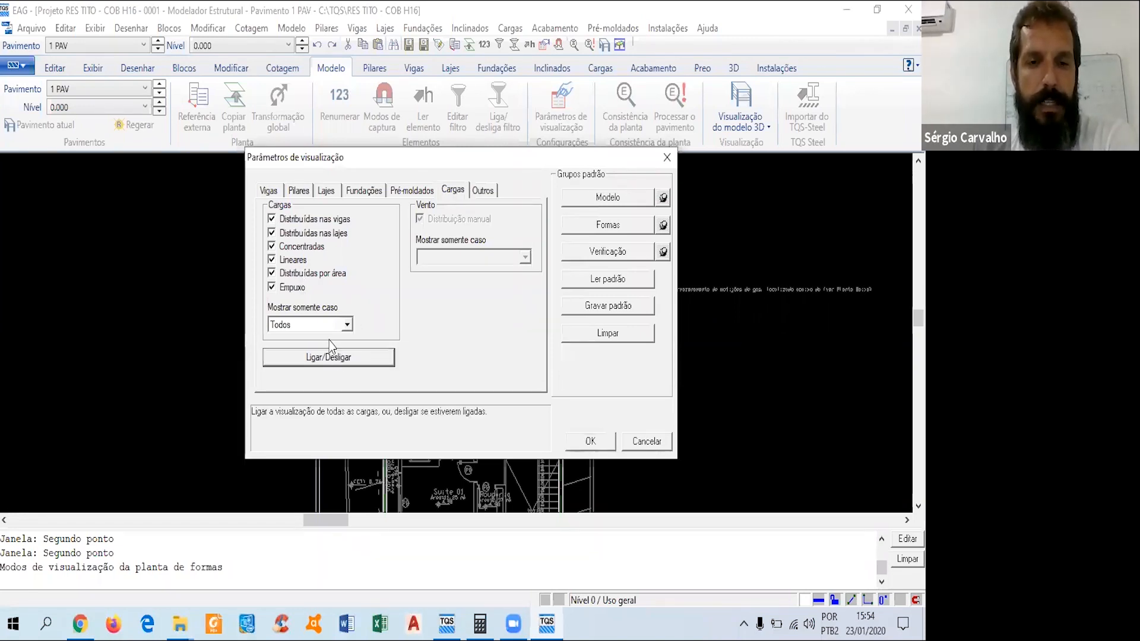
{"action": "left_click", "coordinate": [597, 442]}
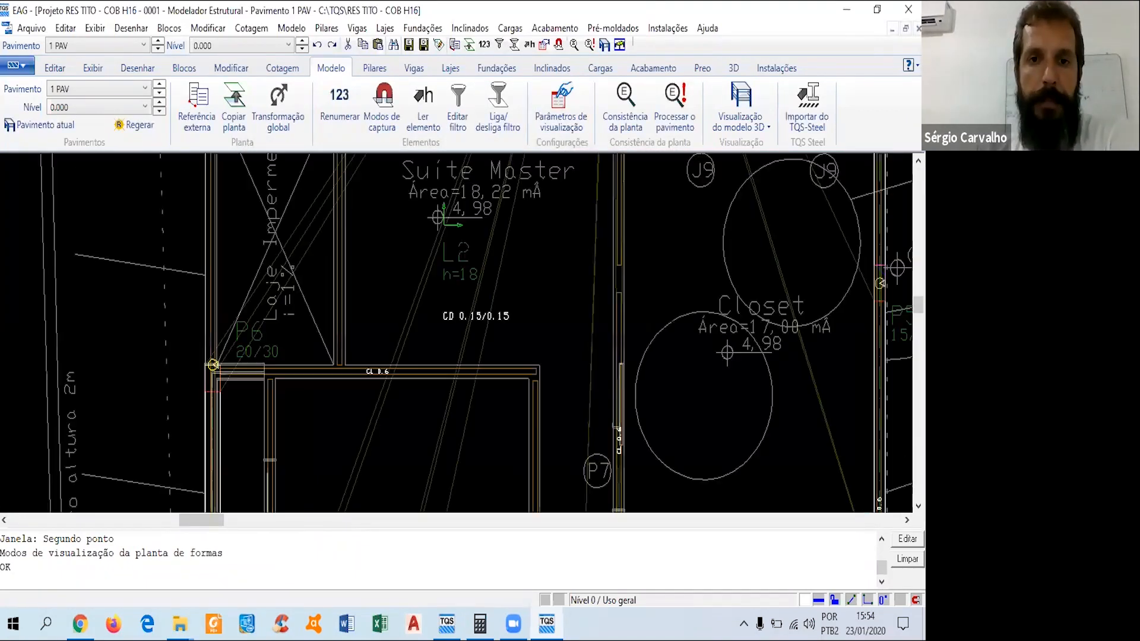
Examine the permanent and accidental distributed loads defined for slab L2, leaving its load definition unedited.
{"action": "scroll", "coordinate": [474, 326], "scroll_direction": "up", "scroll_amount": 2}
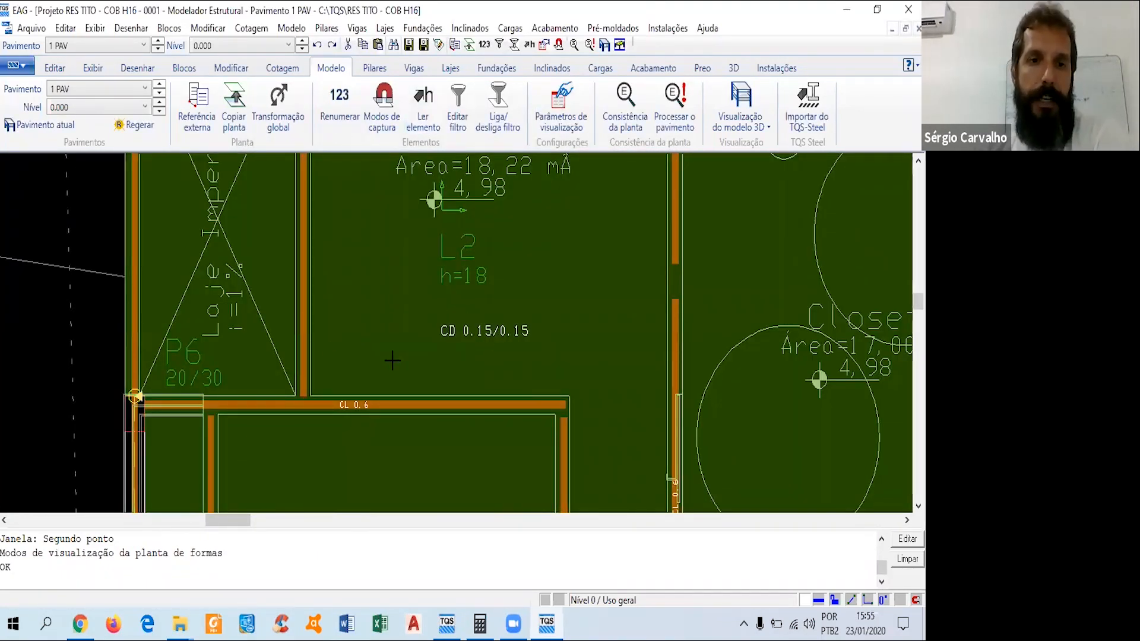
{"action": "scroll", "coordinate": [440, 359], "scroll_direction": "up", "scroll_amount": 1}
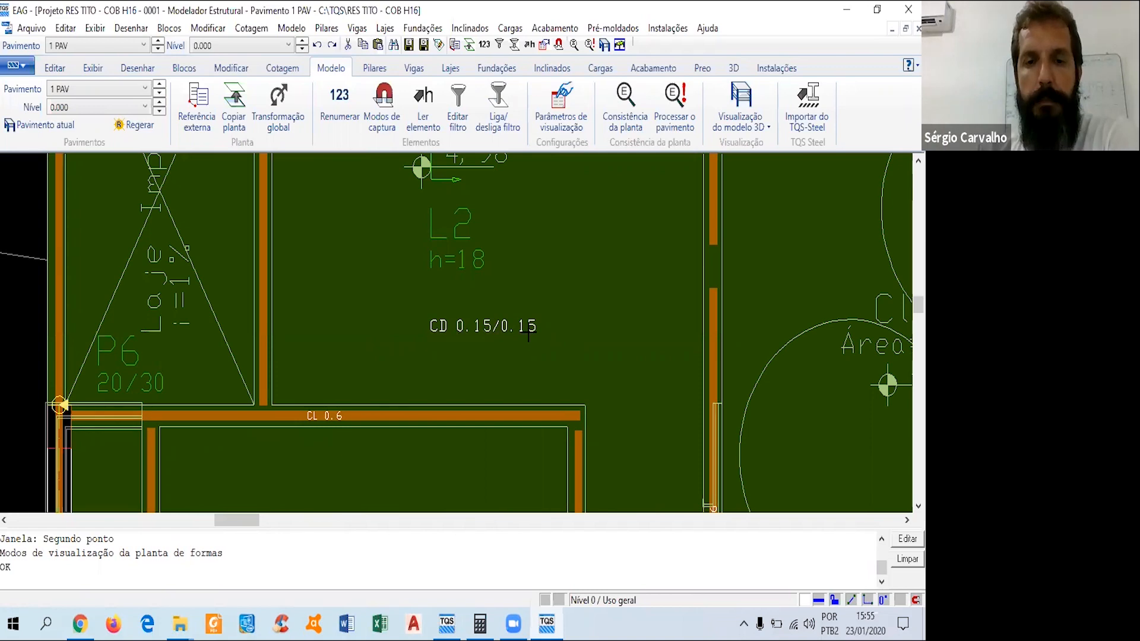
{"action": "mouse_move", "coordinate": [464, 214]}
{"action": "double_click", "coordinate": [463, 213]}
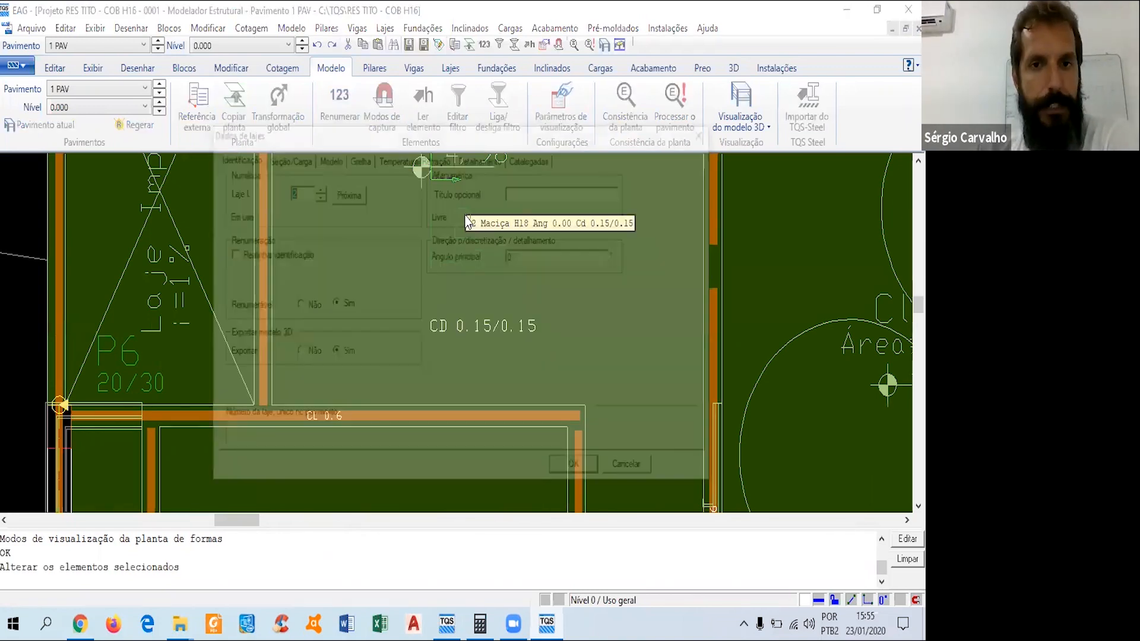
{"action": "left_click", "coordinate": [288, 158]}
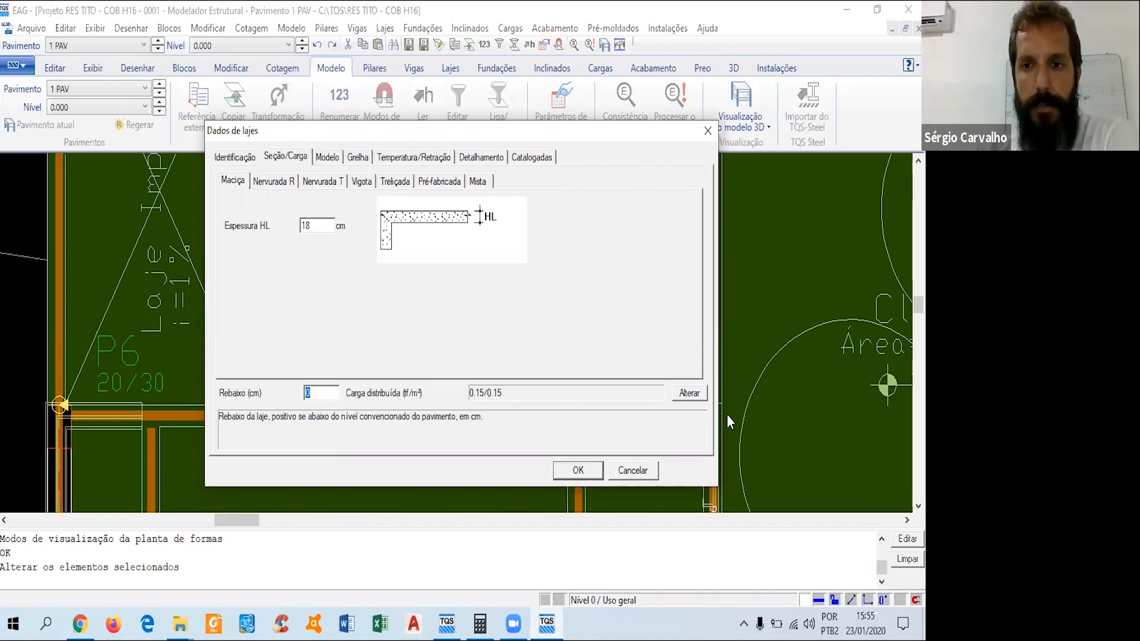
{"action": "left_click", "coordinate": [701, 397]}
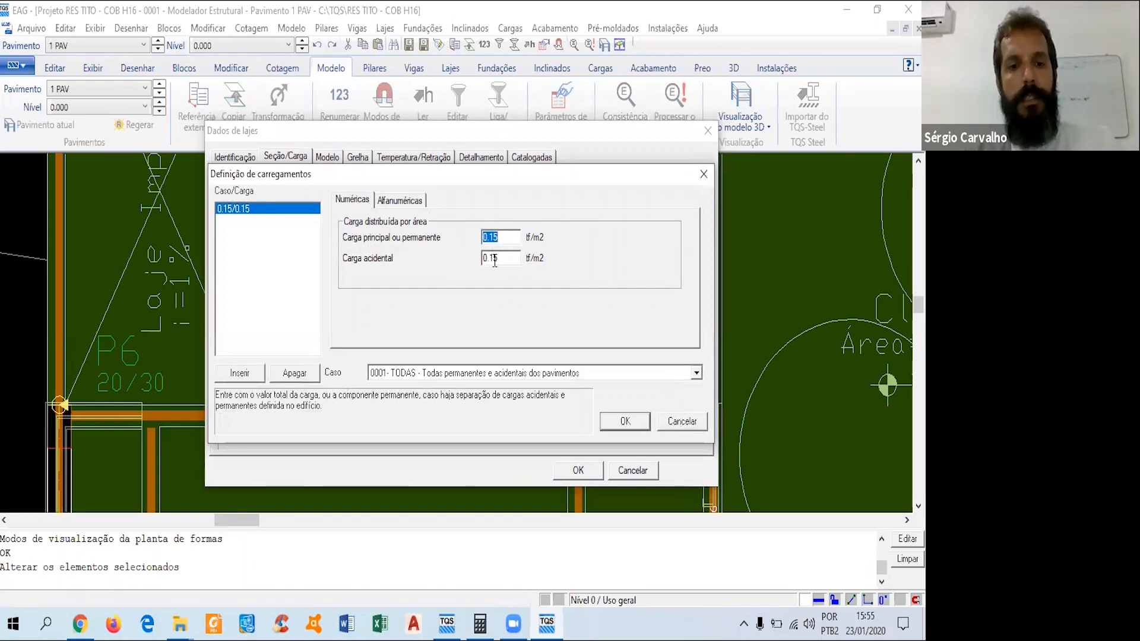
{"action": "left_click", "coordinate": [682, 423]}
{"action": "key", "text": "Return"}
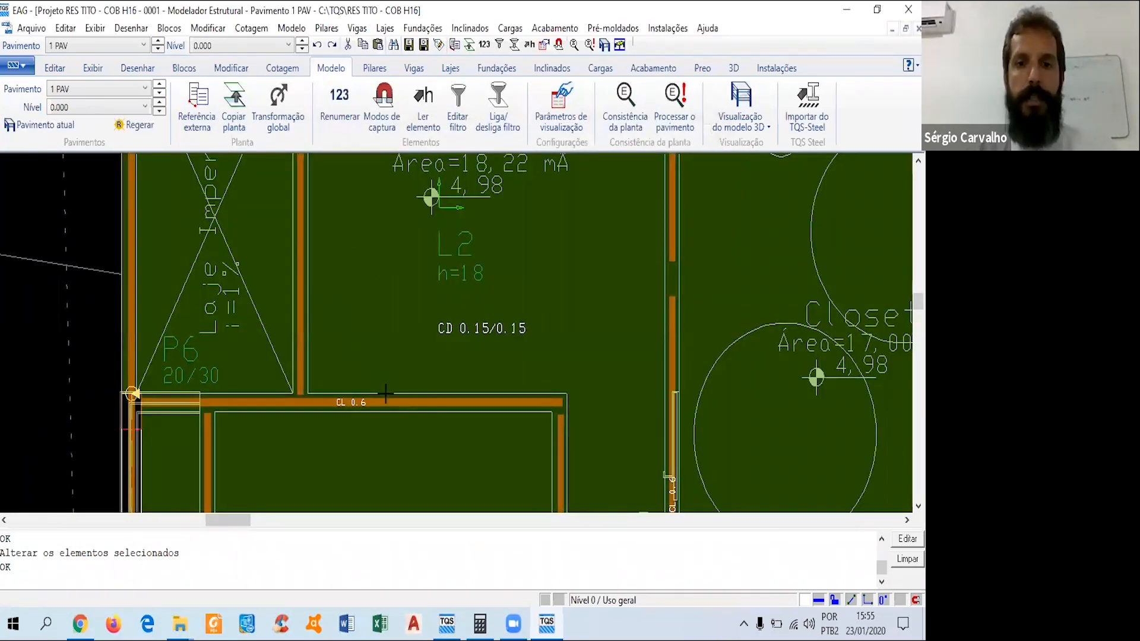
Inspect the load definition of the horizontal linear wall load beside column P6 and cancel without editing it.
{"action": "middle_click_drag", "start_coordinate": [642, 417], "coordinate": [647, 326]}
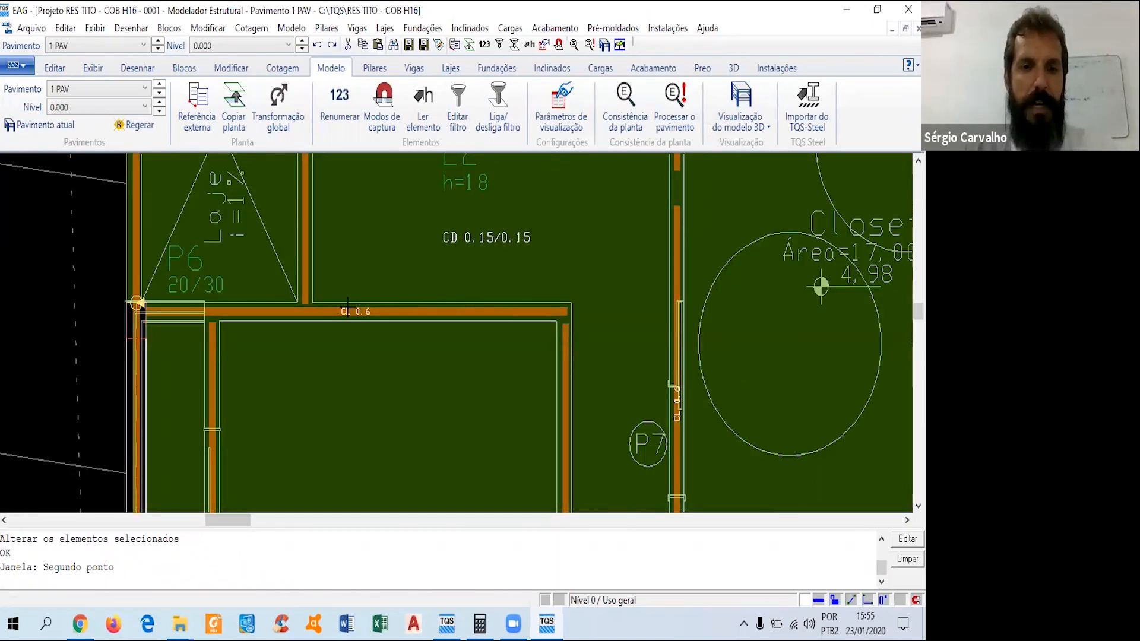
{"action": "scroll", "coordinate": [348, 305], "scroll_direction": "up", "scroll_amount": 1}
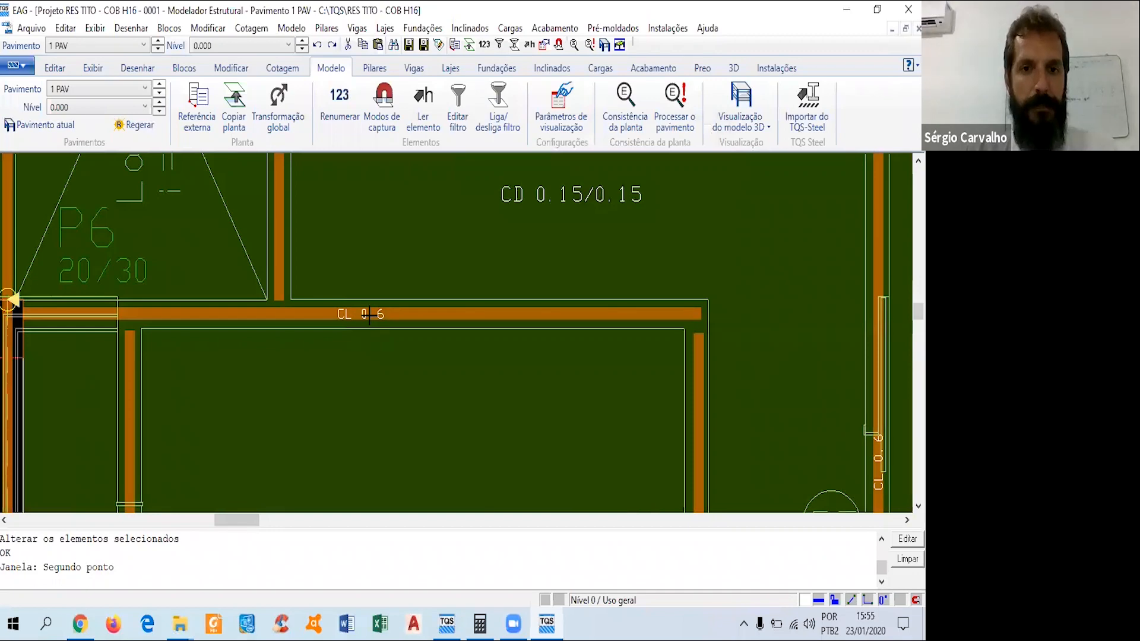
{"action": "double_click", "coordinate": [369, 314]}
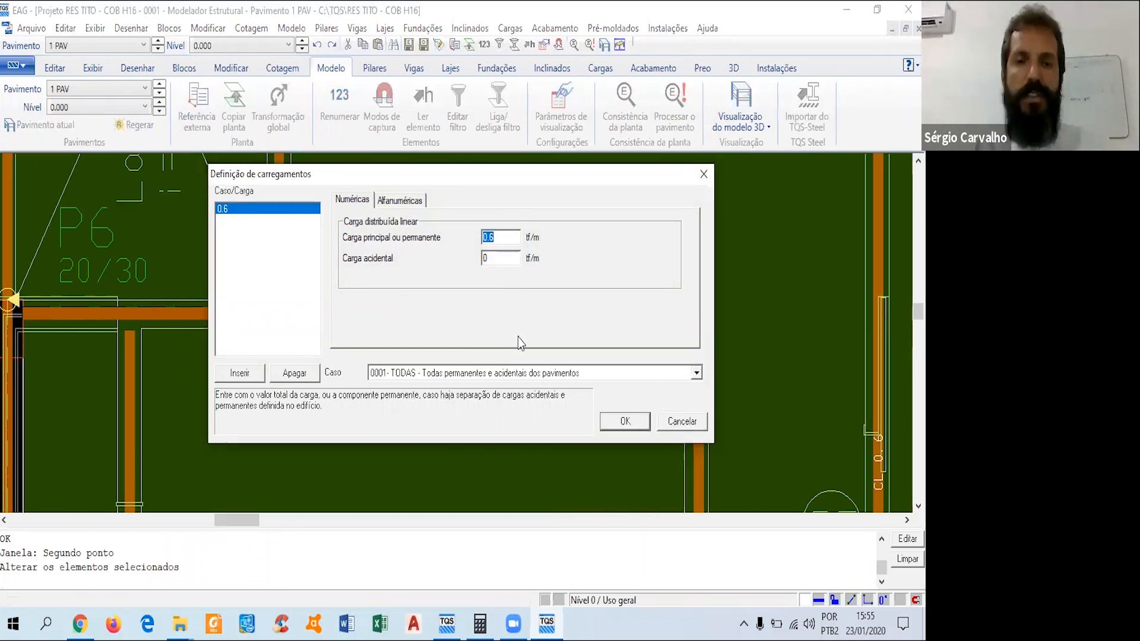
{"action": "left_click", "coordinate": [682, 422]}
{"action": "scroll", "coordinate": [543, 421], "scroll_direction": "down", "scroll_amount": 2}
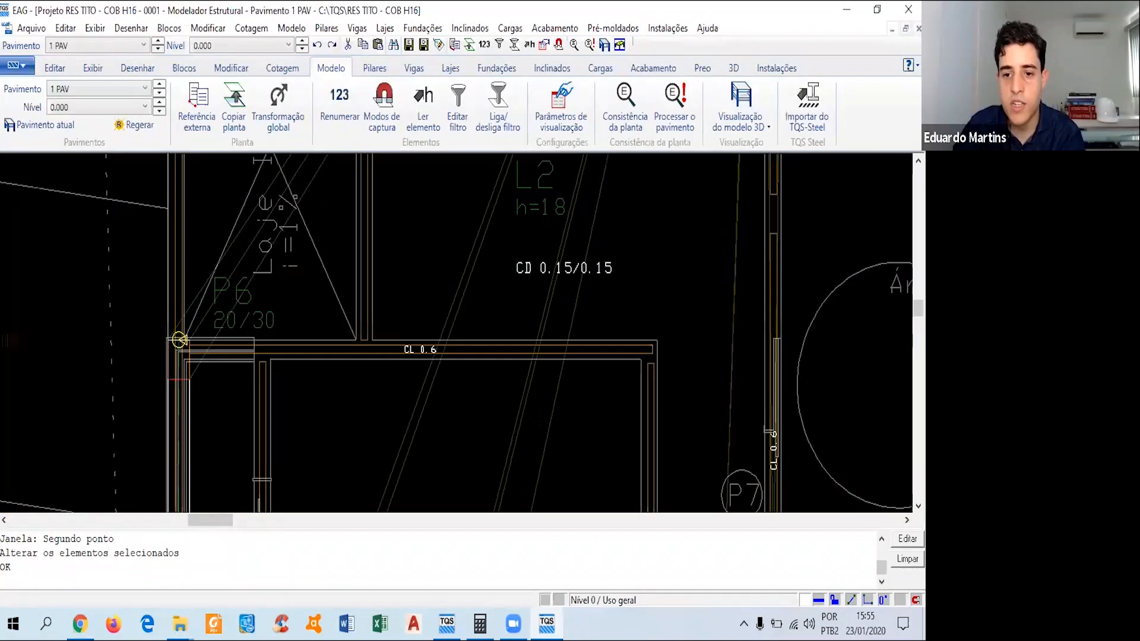
{"action": "scroll", "coordinate": [536, 416], "scroll_direction": "up", "scroll_amount": 3}
{"action": "scroll", "coordinate": [536, 415], "scroll_direction": "down", "scroll_amount": 4}
{"action": "scroll", "coordinate": [536, 415], "scroll_direction": "up", "scroll_amount": 4}
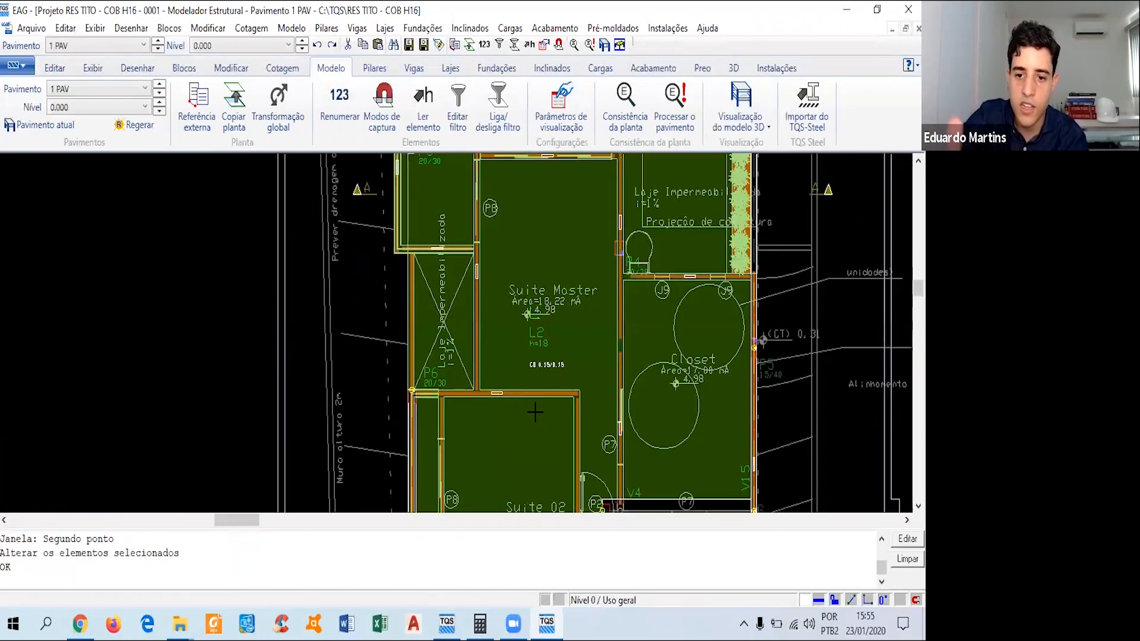
{"action": "middle_click_drag", "start_coordinate": [538, 415], "coordinate": [538, 368]}
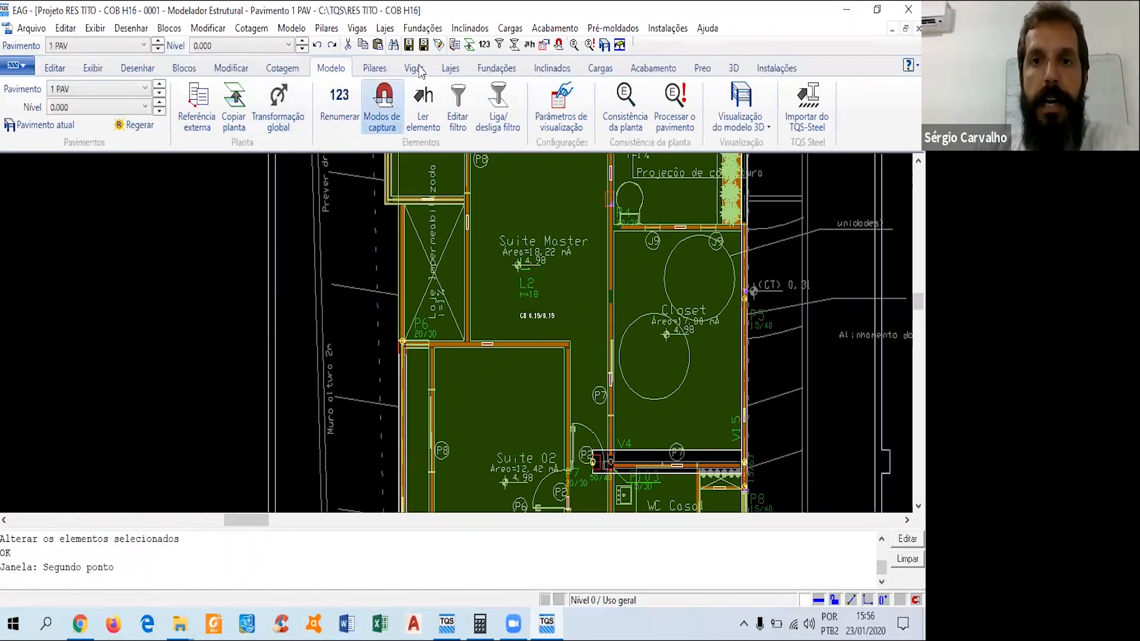
Place a horizontal linear distributed load with a permanent value of 0.7 tf/m across the upper part of Suite 02.
{"action": "left_click", "coordinate": [600, 68]}
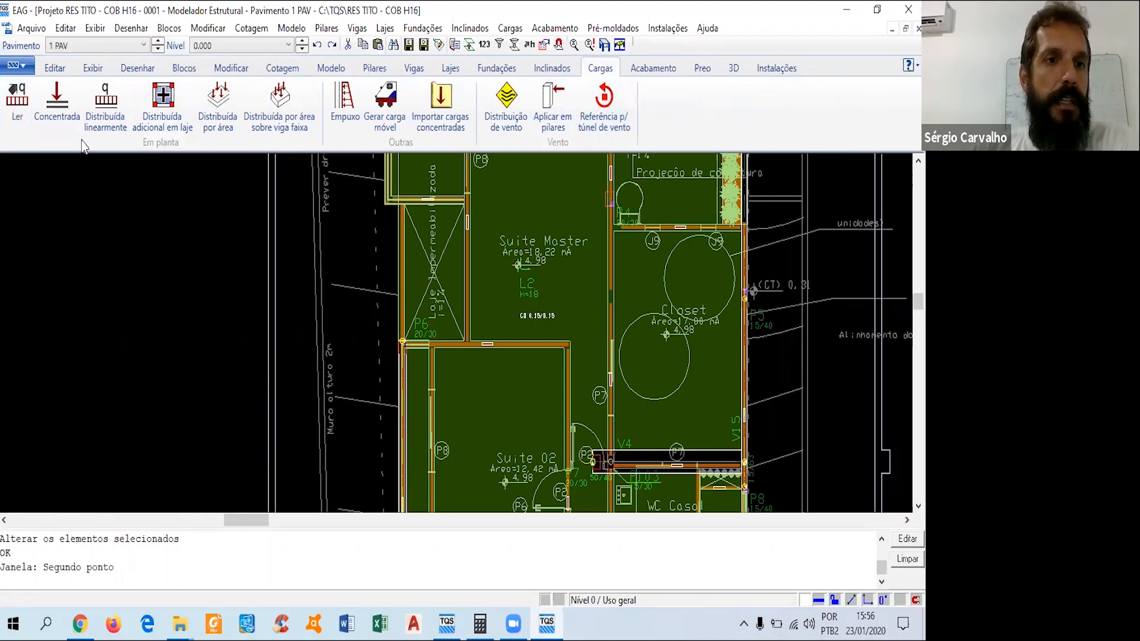
{"action": "left_click", "coordinate": [105, 112]}
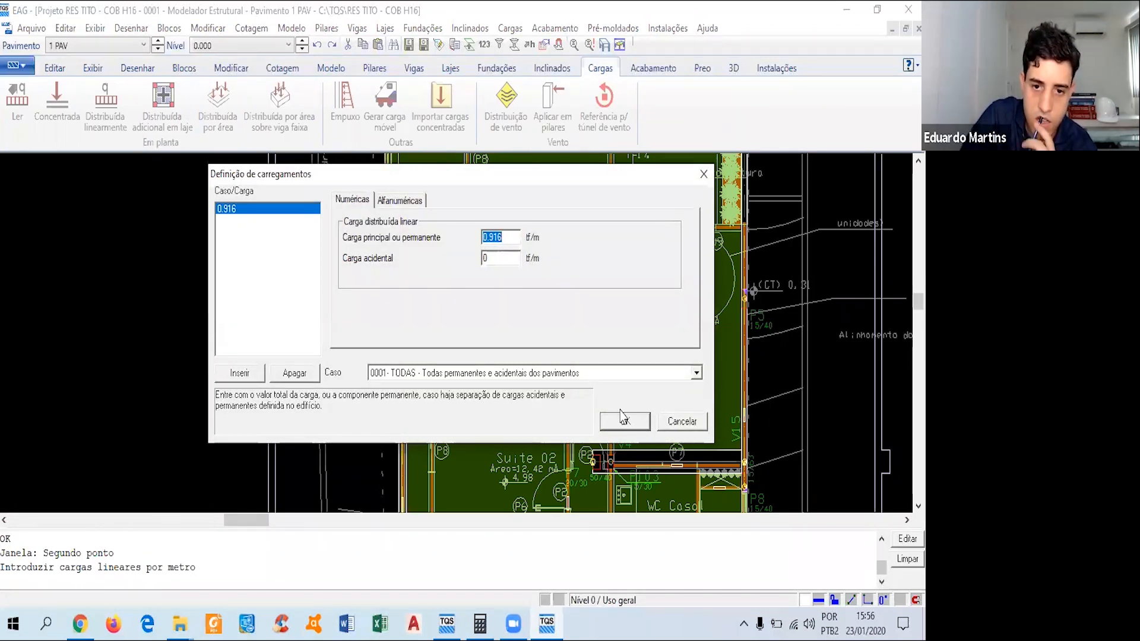
{"action": "type", "text": "0."}
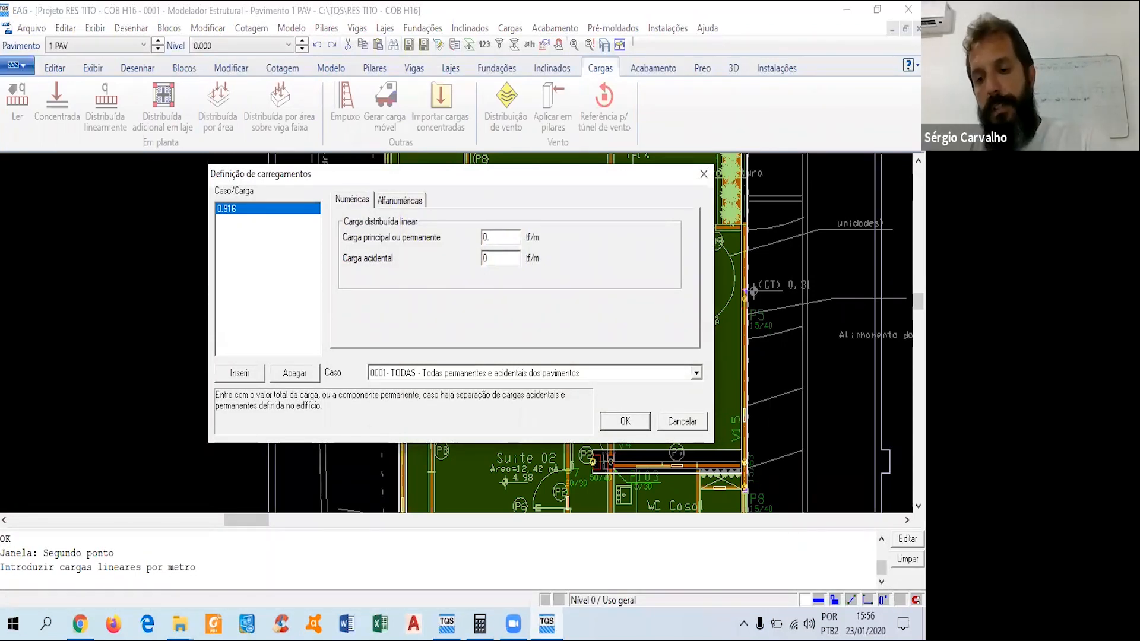
{"action": "type", "text": "7"}
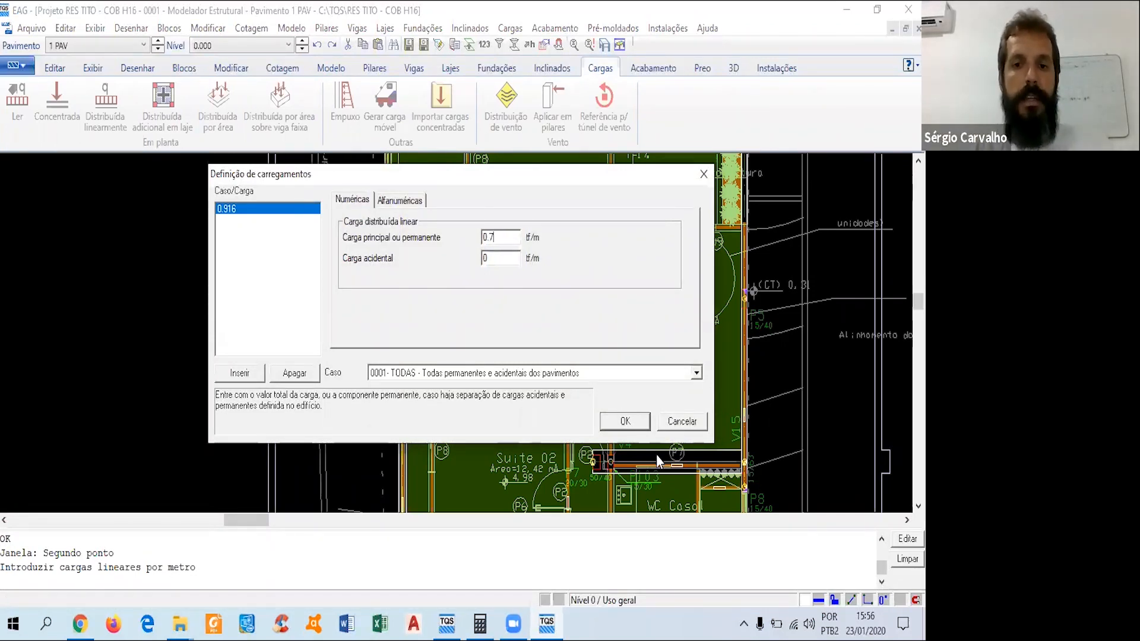
{"action": "left_click", "coordinate": [626, 422]}
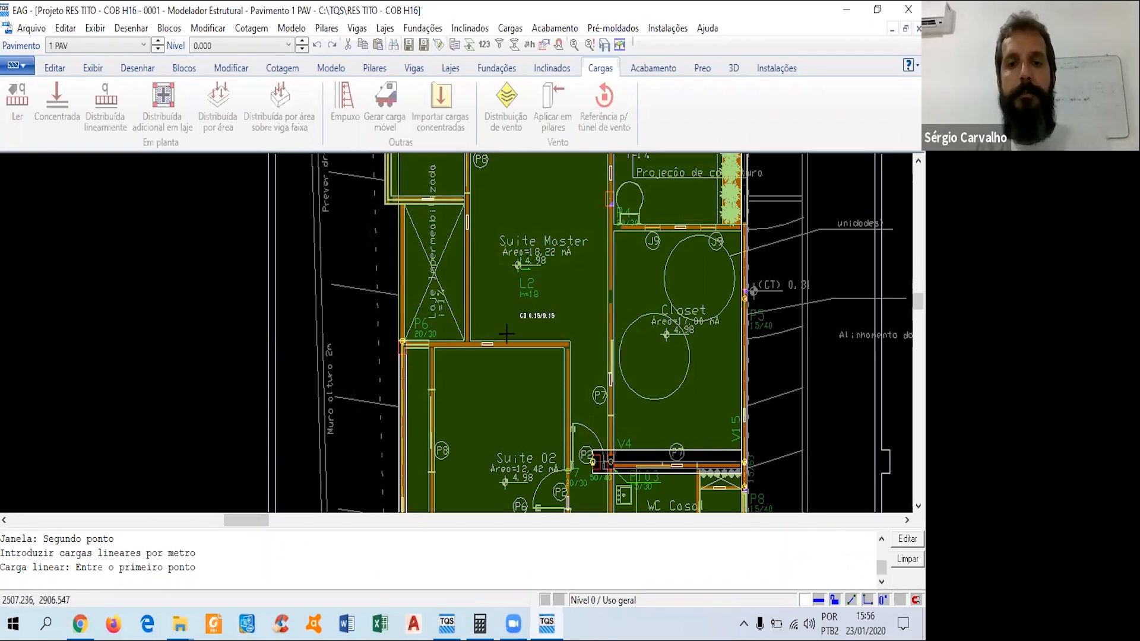
{"action": "scroll", "coordinate": [514, 374], "scroll_direction": "left", "scroll_amount": 5}
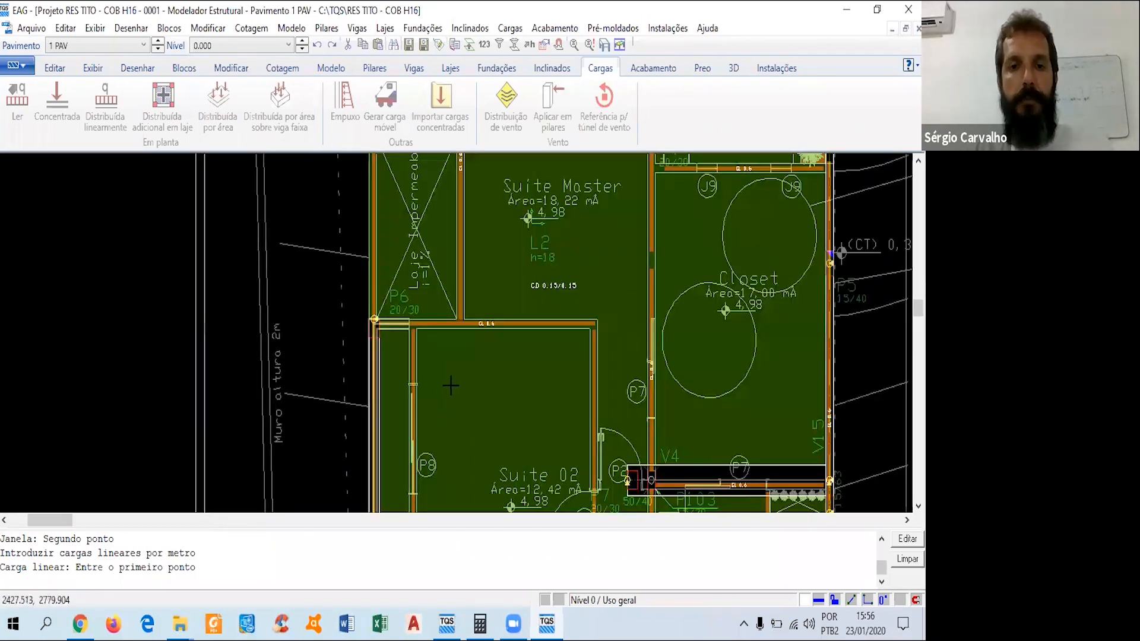
{"action": "left_click", "coordinate": [442, 381]}
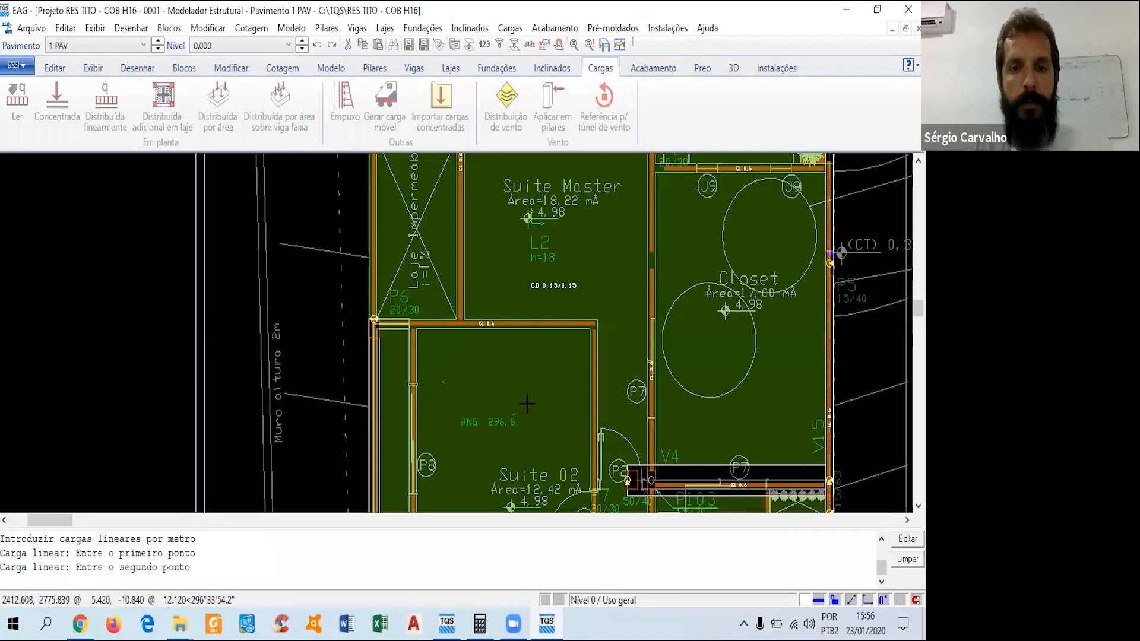
{"action": "left_click", "coordinate": [550, 381]}
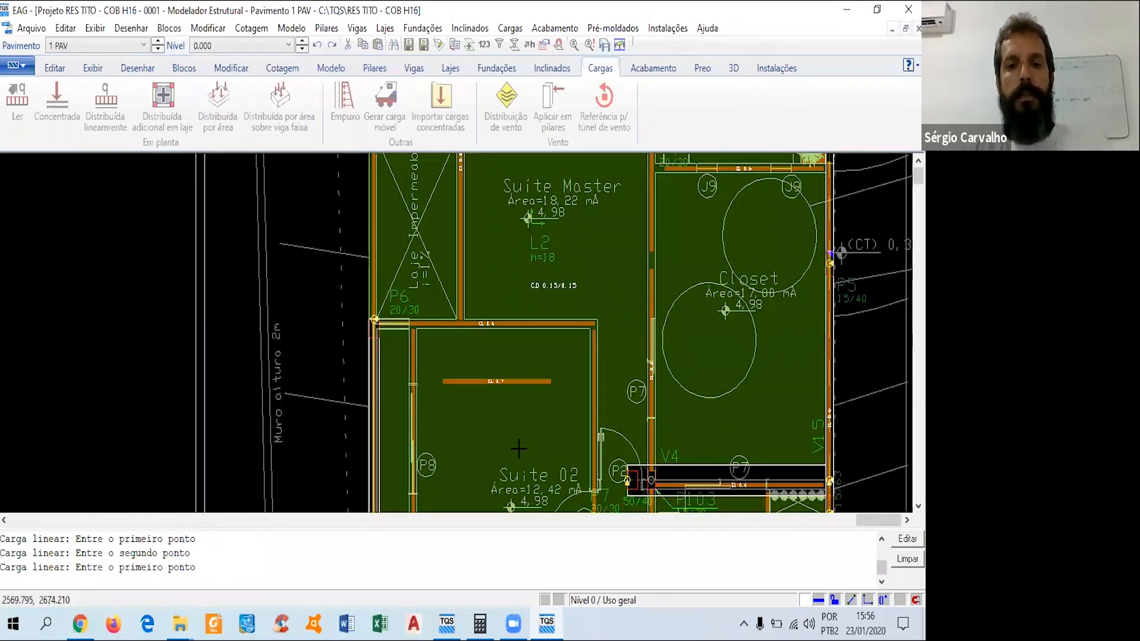
{"action": "scroll", "coordinate": [516, 398], "scroll_direction": "up", "scroll_amount": 3}
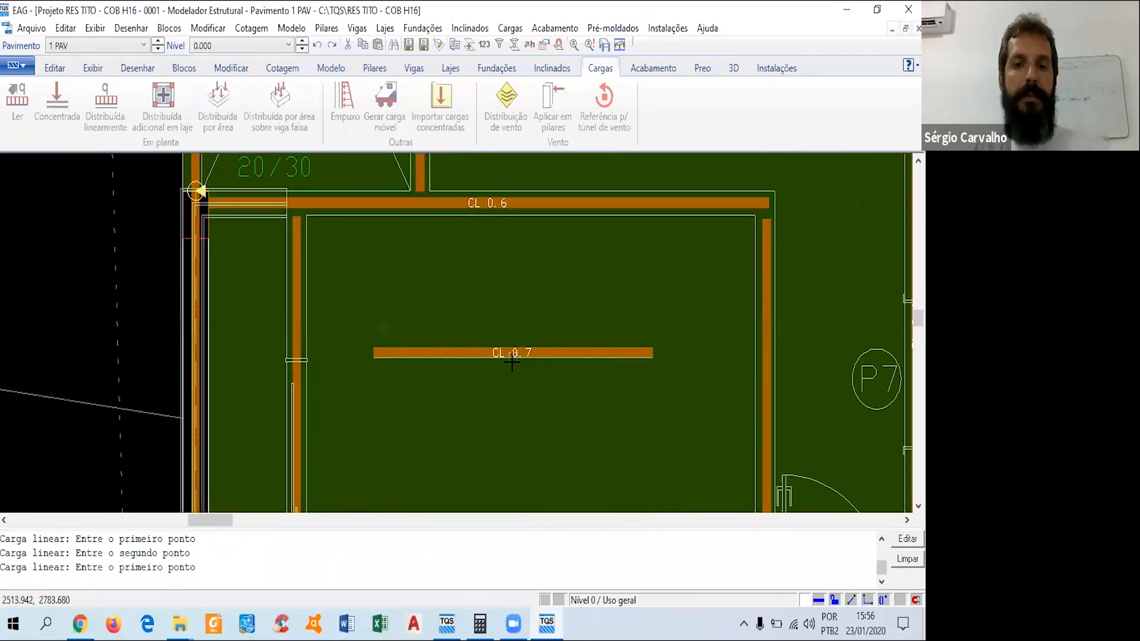
{"action": "scroll", "coordinate": [512, 359], "scroll_direction": "down", "scroll_amount": 1}
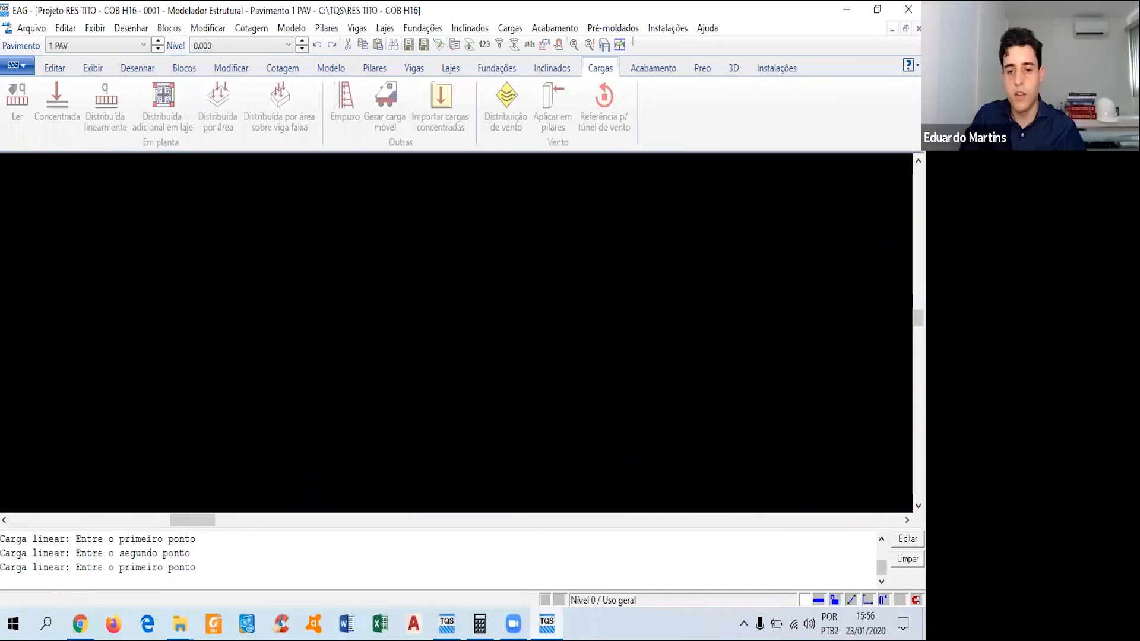
{"action": "key", "text": "Escape"}
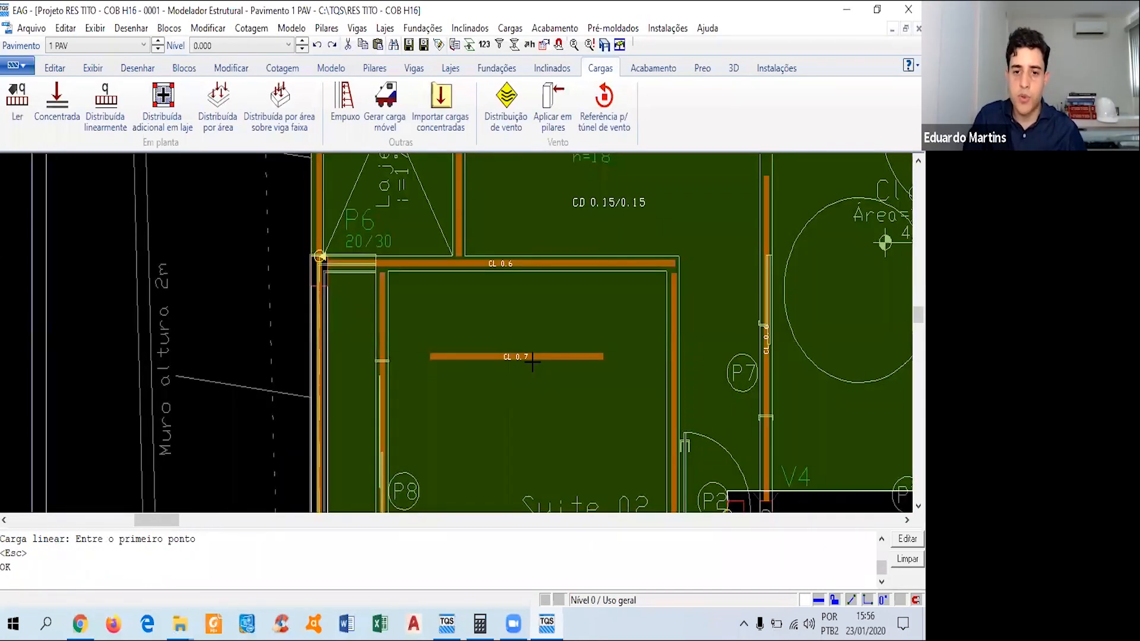
Set both the permanent and accidental distributed loads of slab L2 to 0 tf/m2, keeping its solid-slab thickness.
{"action": "middle_click_drag", "start_coordinate": [627, 252], "coordinate": [604, 347]}
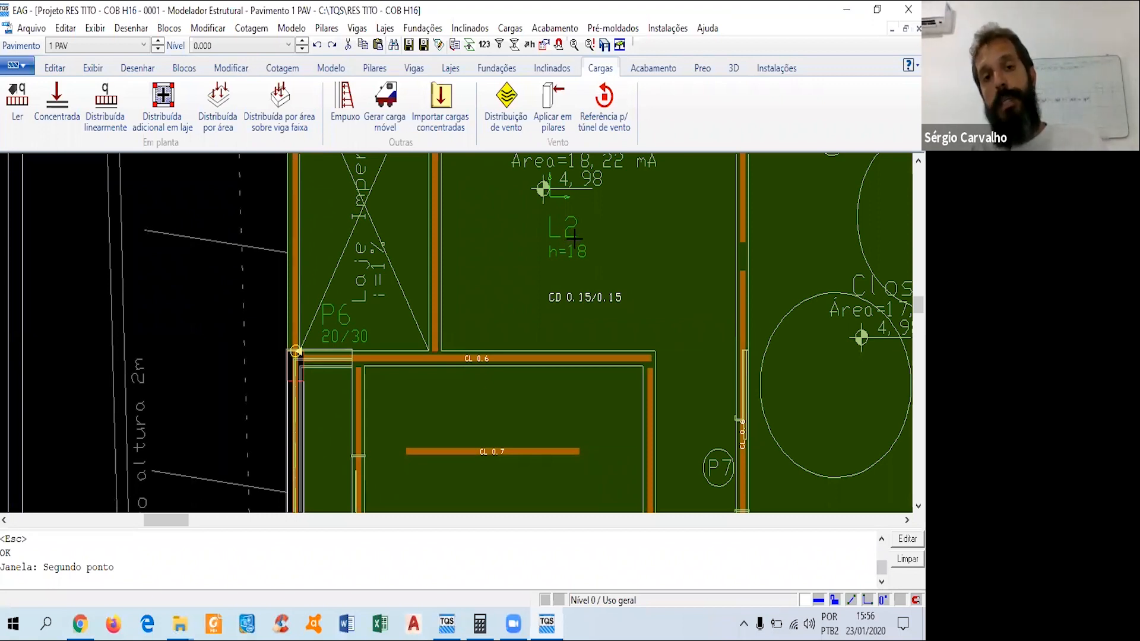
{"action": "mouse_move", "coordinate": [575, 225]}
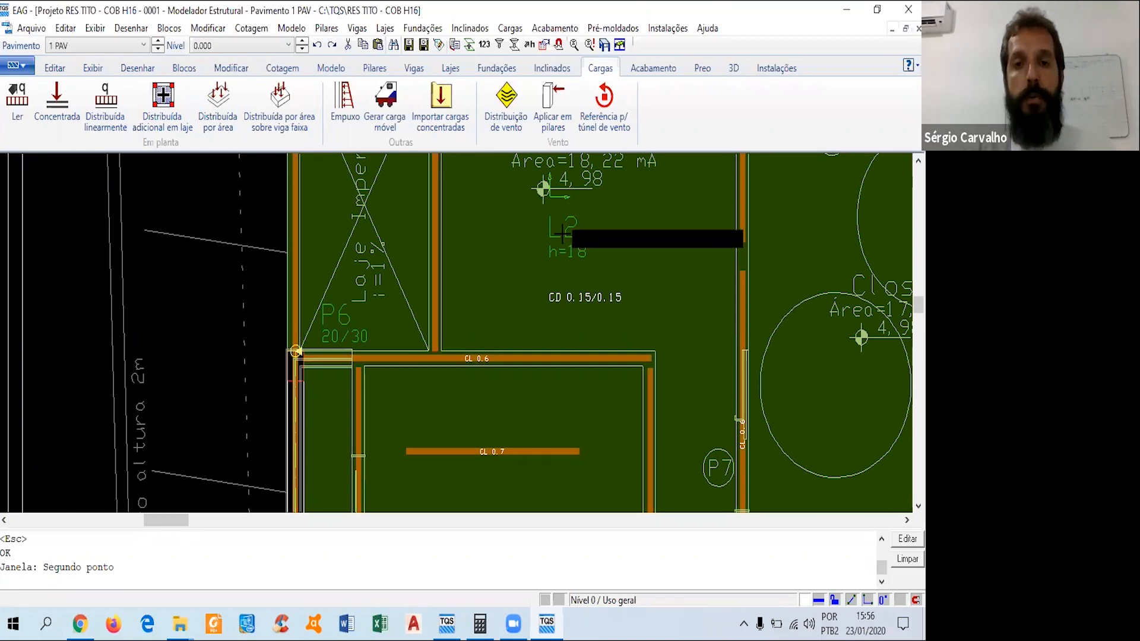
{"action": "double_click", "coordinate": [572, 222]}
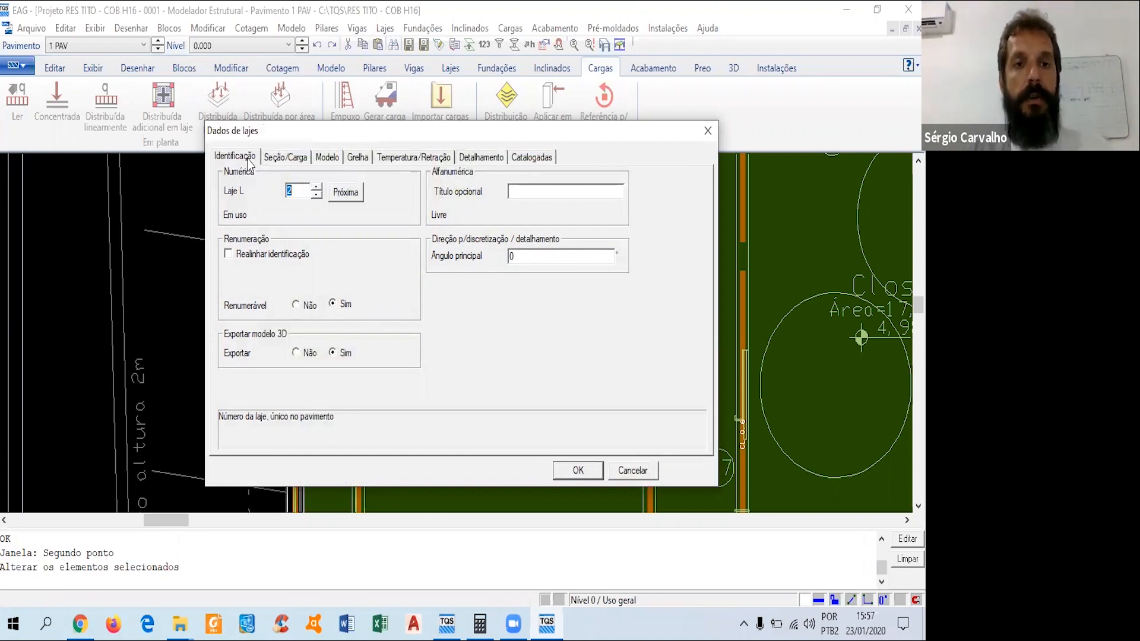
{"action": "left_click", "coordinate": [283, 158]}
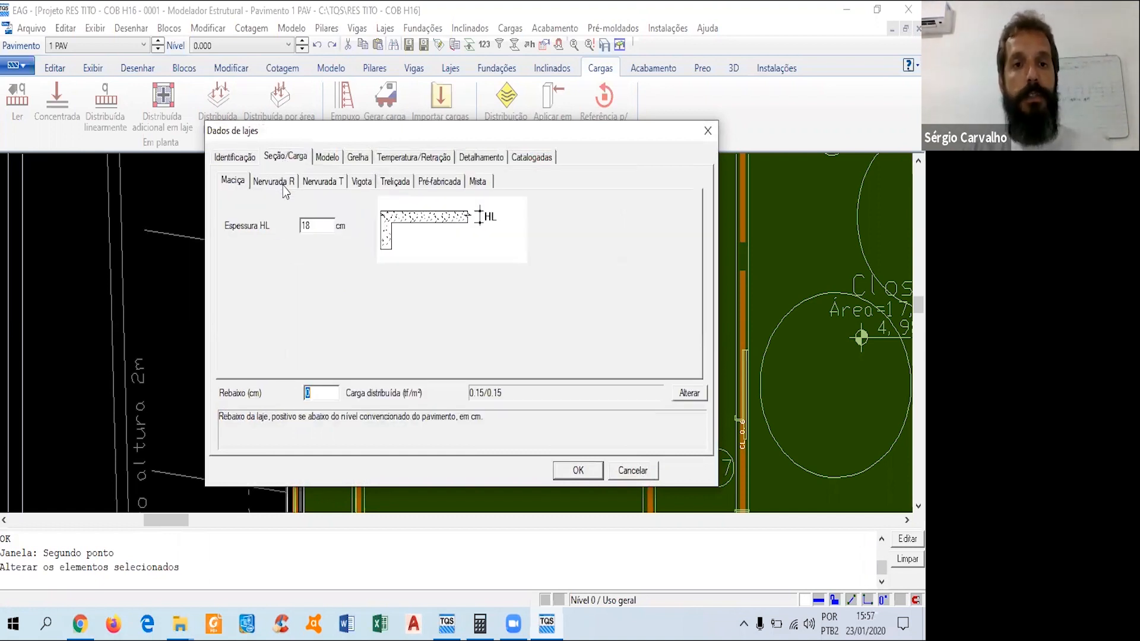
{"action": "double_click", "coordinate": [318, 226]}
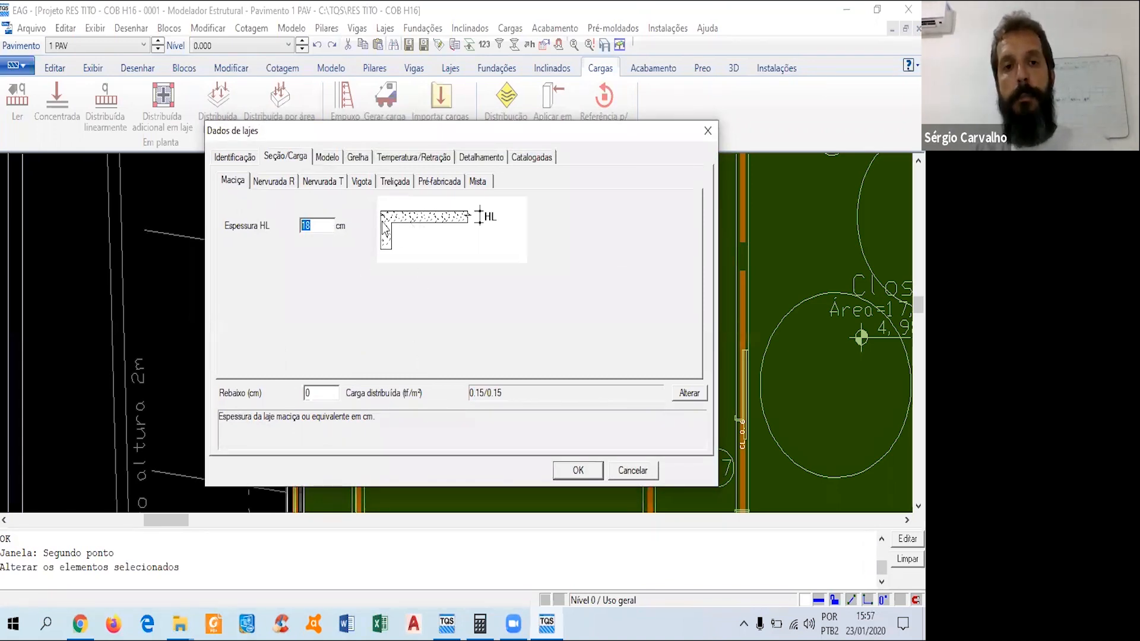
{"action": "left_click", "coordinate": [689, 393]}
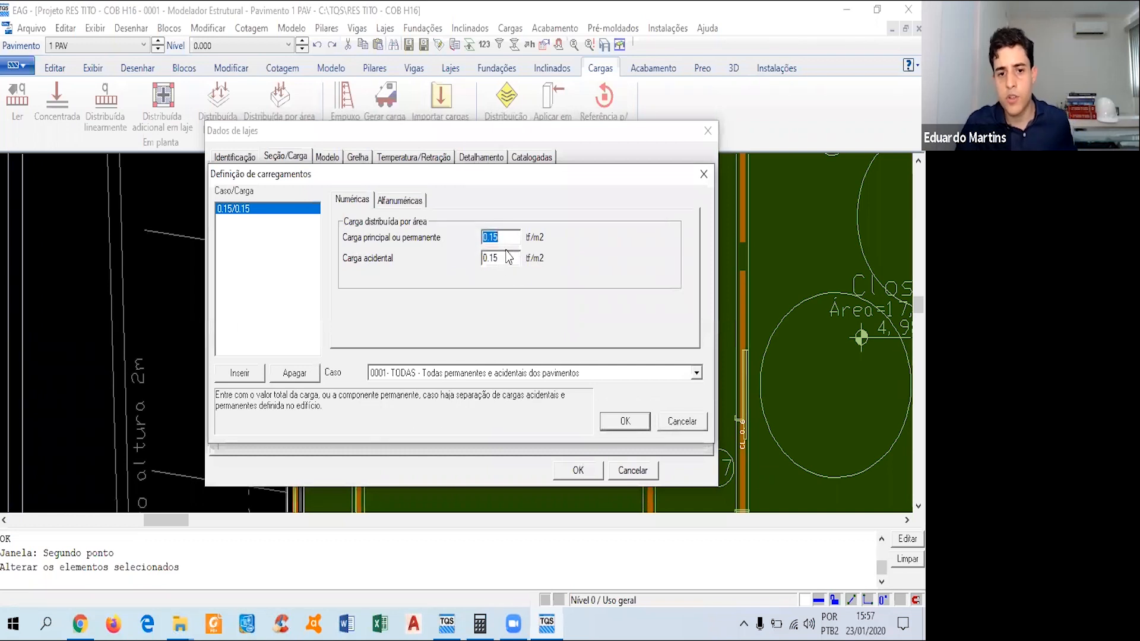
{"action": "type", "text": "0"}
{"action": "key", "text": "Tab"}
{"action": "type", "text": "0"}
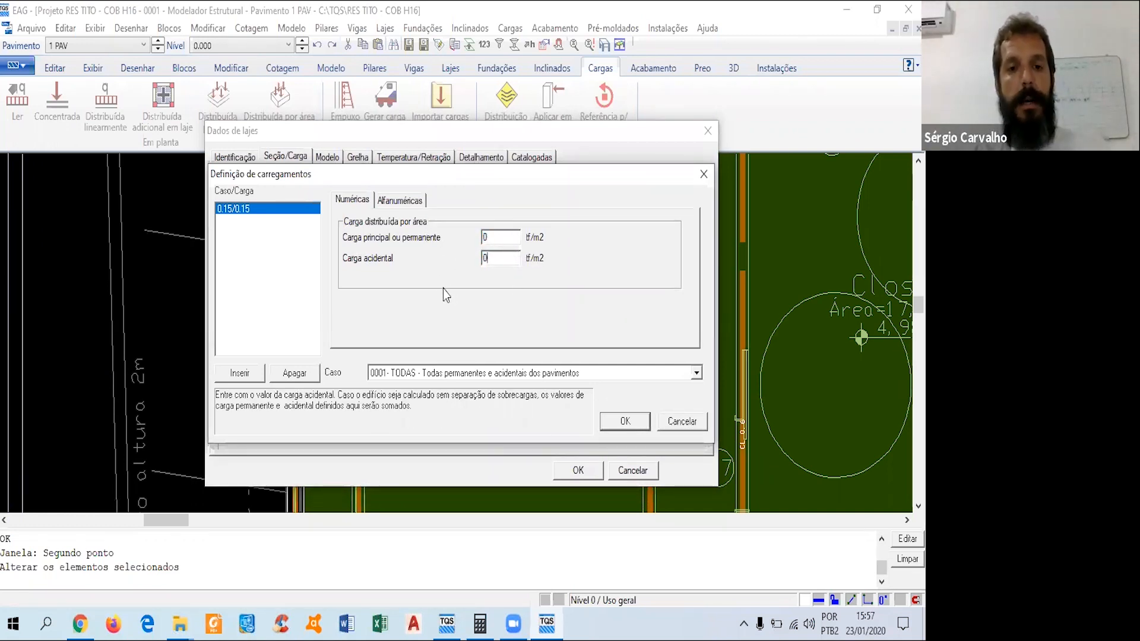
{"action": "left_click", "coordinate": [626, 421]}
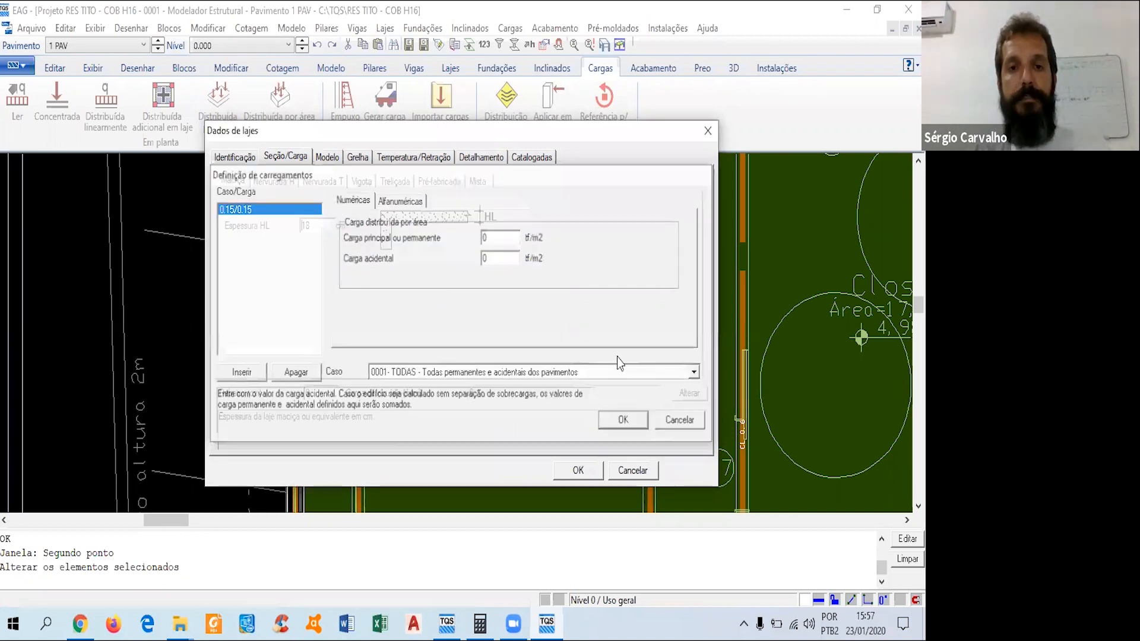
{"action": "double_click", "coordinate": [317, 226]}
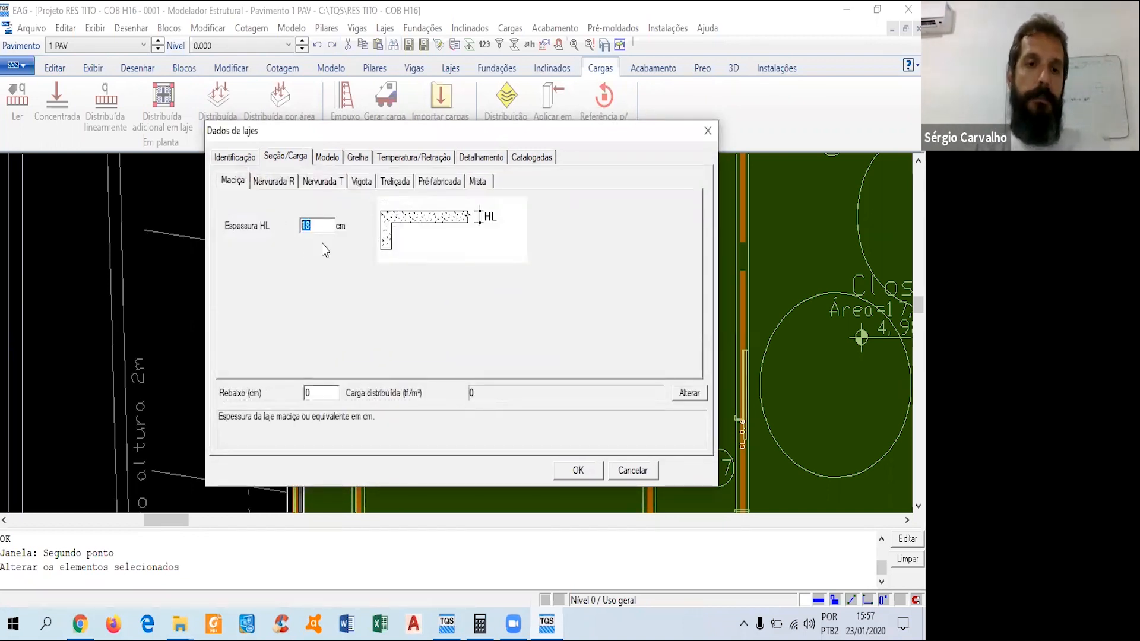
{"action": "left_click", "coordinate": [581, 473]}
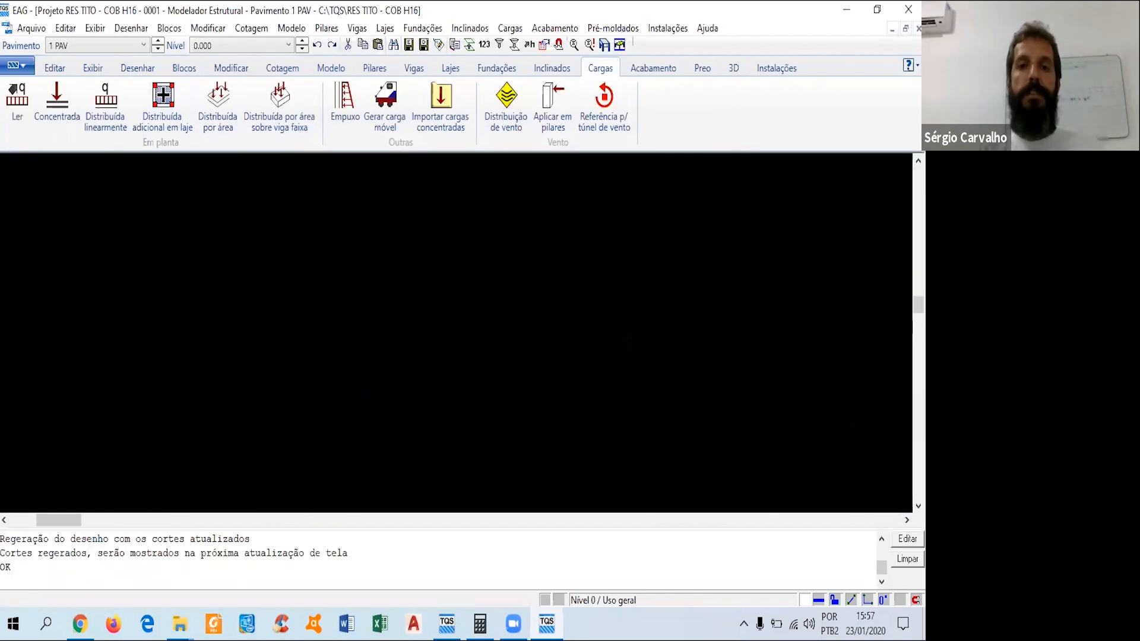
Process the 1 PAV floor and close the processing report.
{"action": "scroll", "coordinate": [540, 213], "scroll_direction": "up", "scroll_amount": 2}
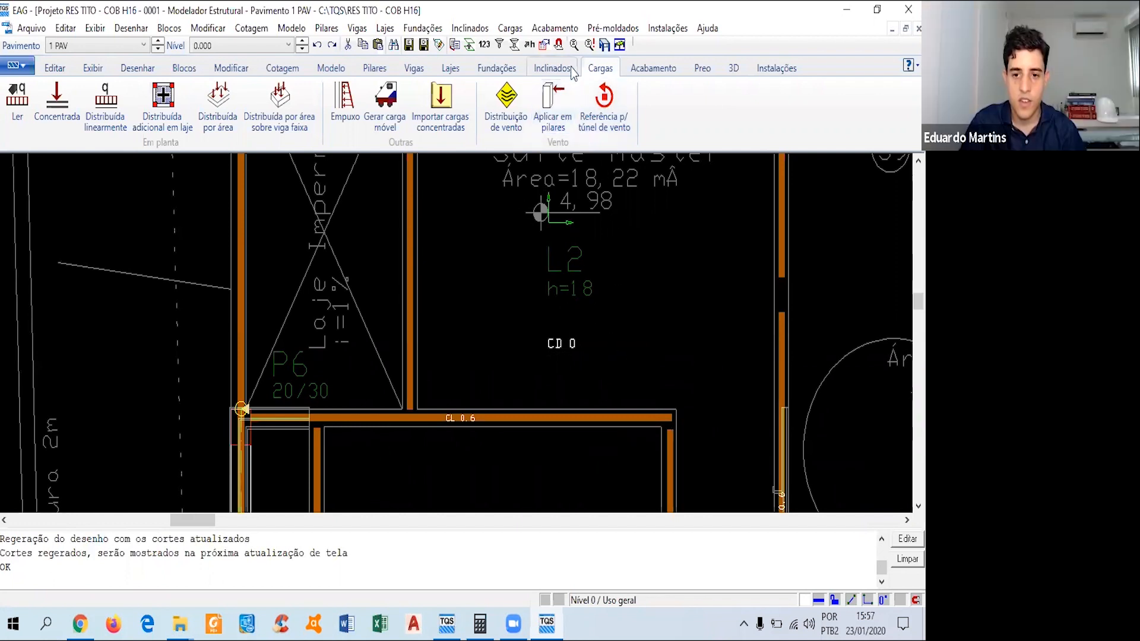
{"action": "left_click", "coordinate": [588, 45]}
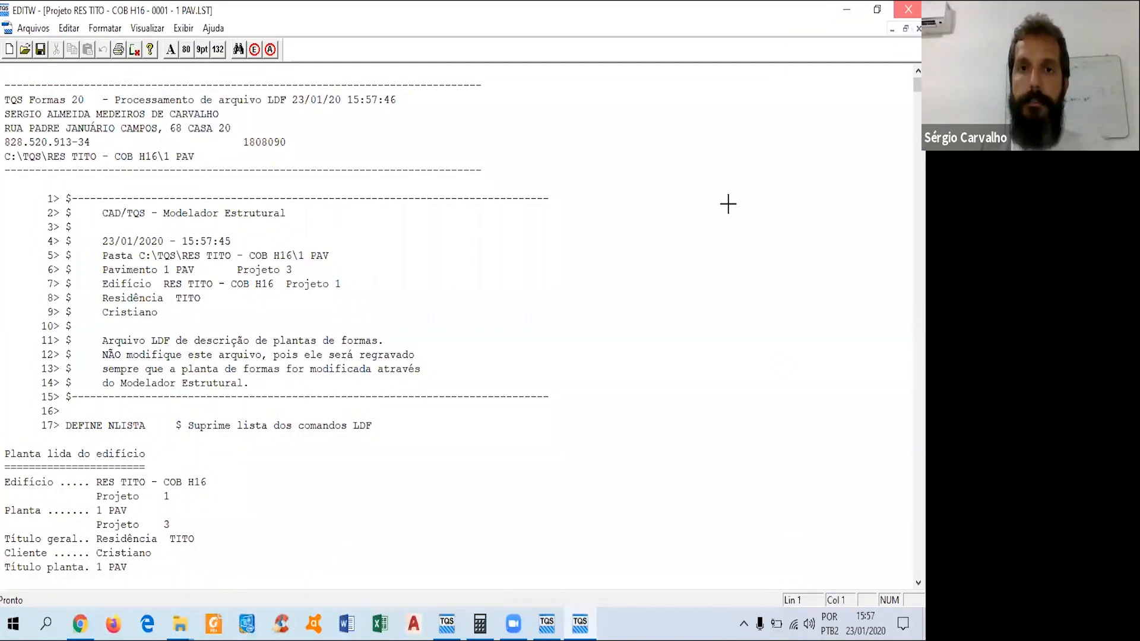
{"action": "key", "text": "alt+F4"}
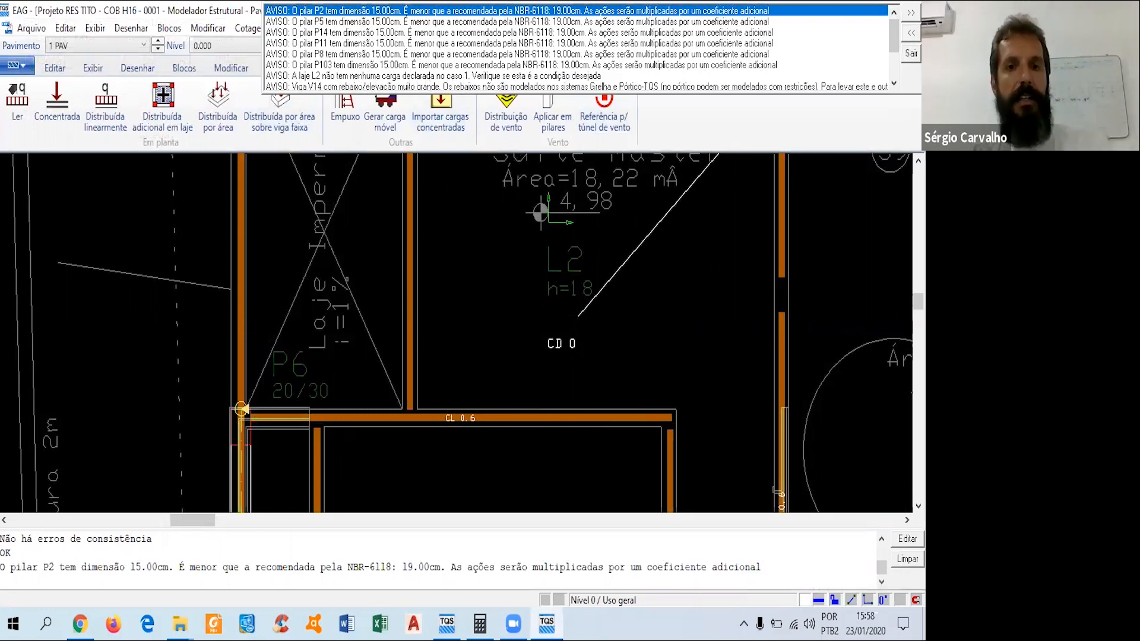
Review the consistency warnings one by one, from the columns through slab L2 to beam V14, and close the warning list.
{"action": "key", "text": "Down"}
{"action": "key", "text": "Down"}
{"action": "key", "text": "Down"}
{"action": "key", "text": "Down"}
{"action": "key", "text": "Down"}
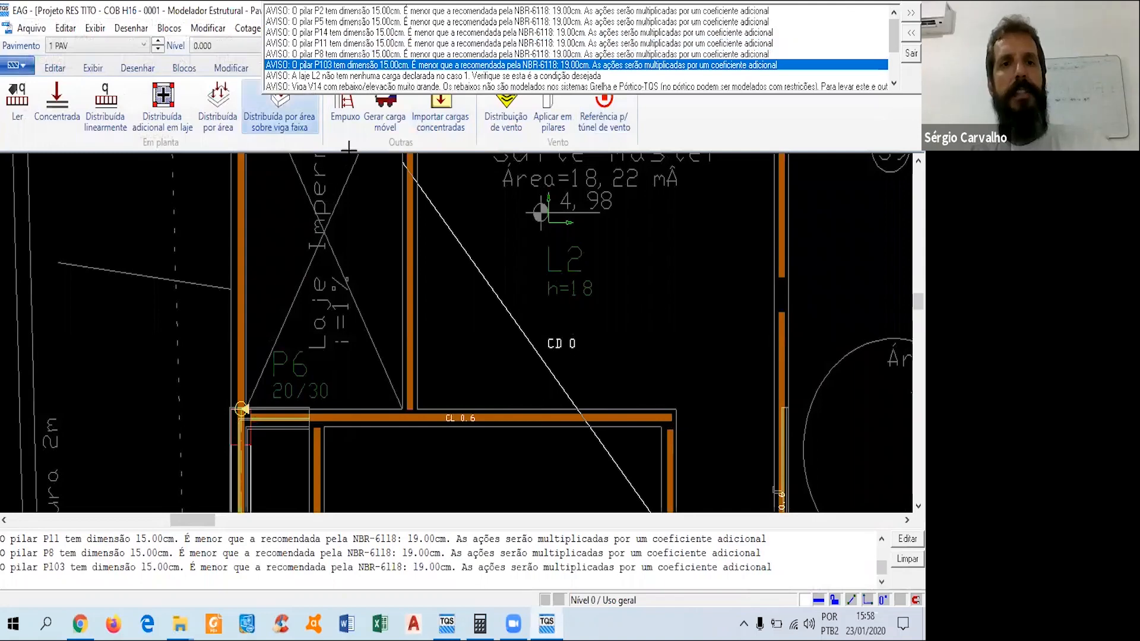
{"action": "key", "text": "Down"}
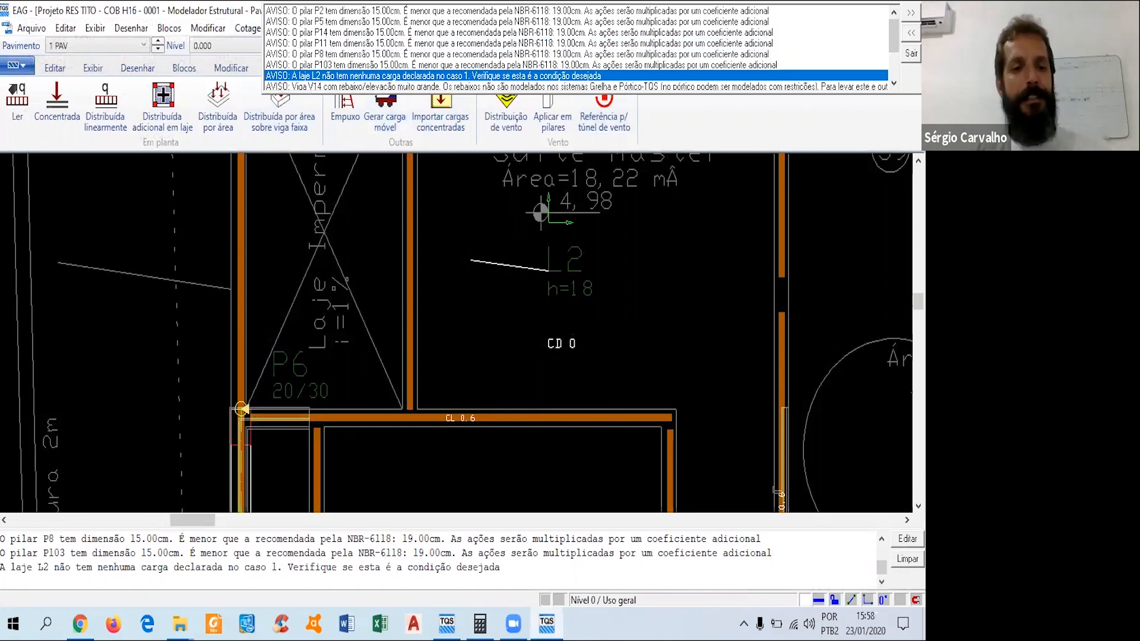
{"action": "key", "text": "Down"}
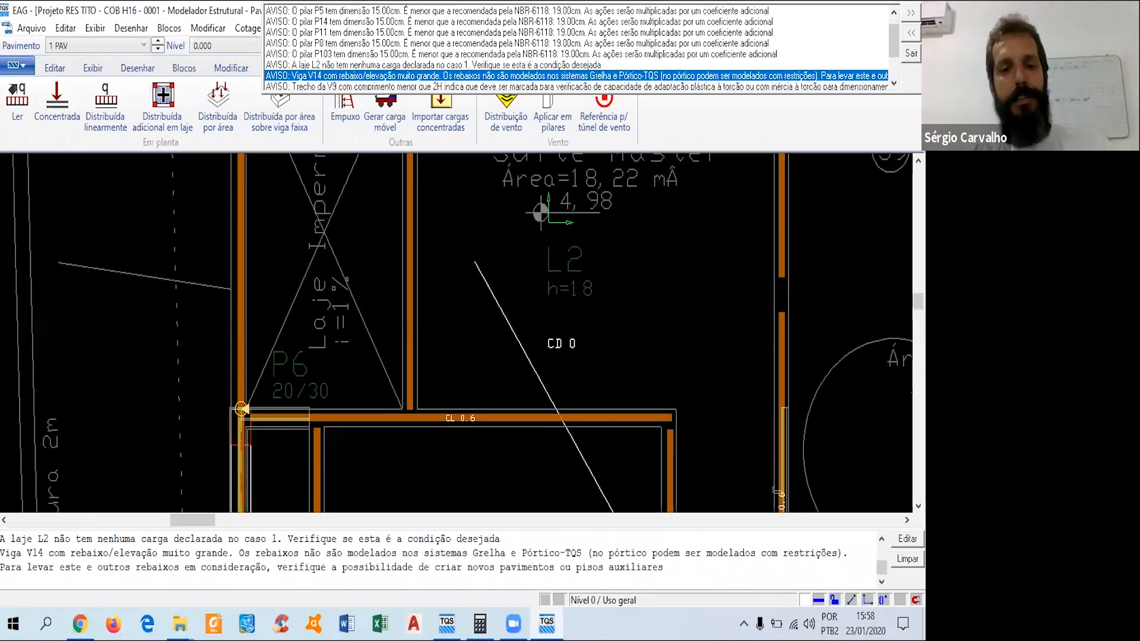
{"action": "key", "text": "Escape"}
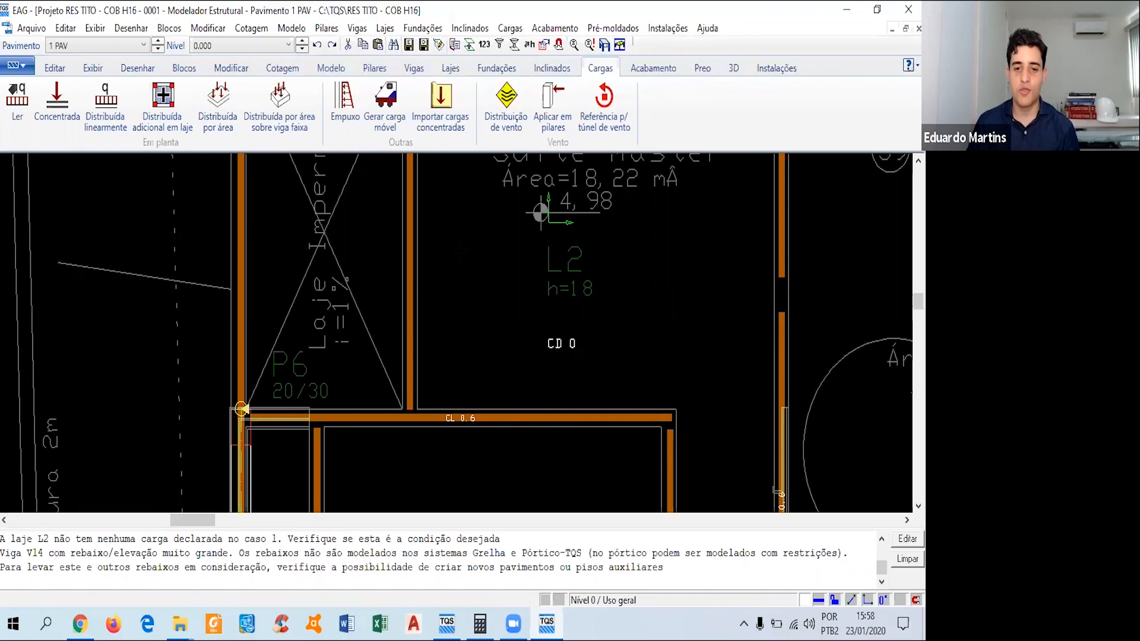
Examine the distributed load on the planted strip beside the waterproofed slab area, after viewing the whole floor plan.
{"action": "scroll", "coordinate": [515, 326], "scroll_direction": "down", "scroll_amount": 5}
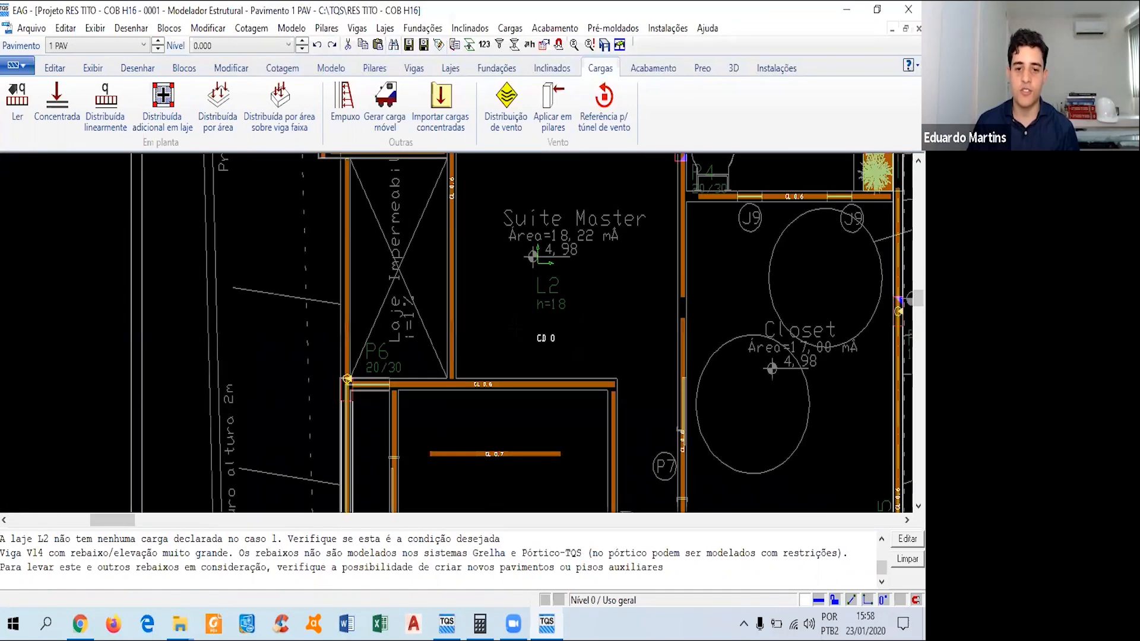
{"action": "key", "text": "shift+F8"}
{"action": "scroll", "coordinate": [426, 224], "scroll_direction": "up", "scroll_amount": 2}
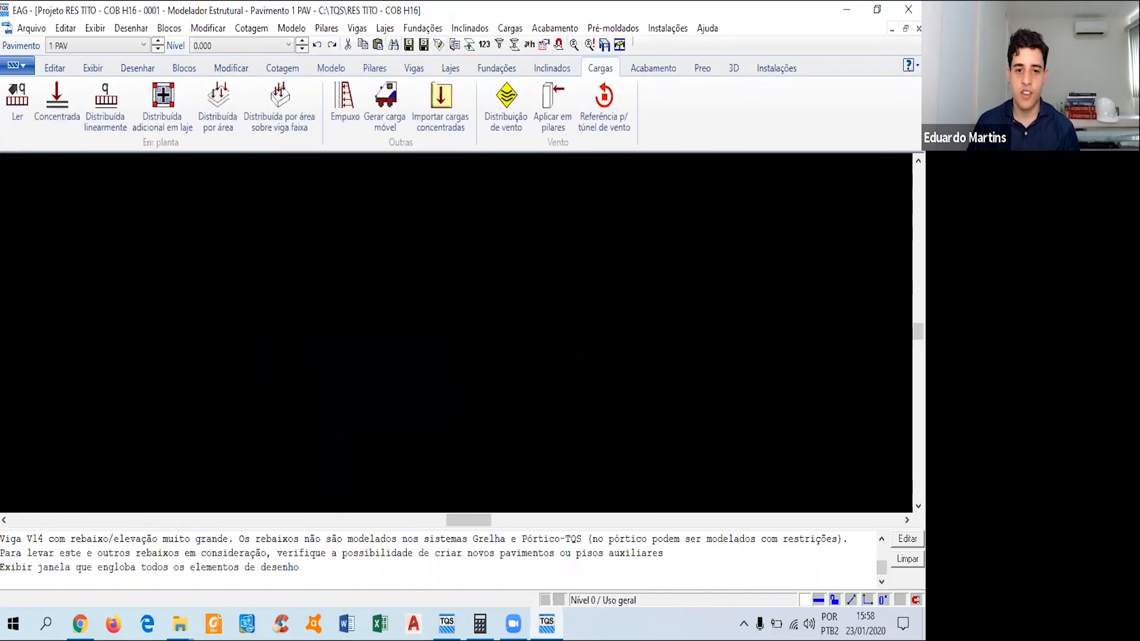
{"action": "scroll", "coordinate": [428, 228], "scroll_direction": "down", "scroll_amount": 1}
{"action": "scroll", "coordinate": [428, 228], "scroll_direction": "up", "scroll_amount": 3}
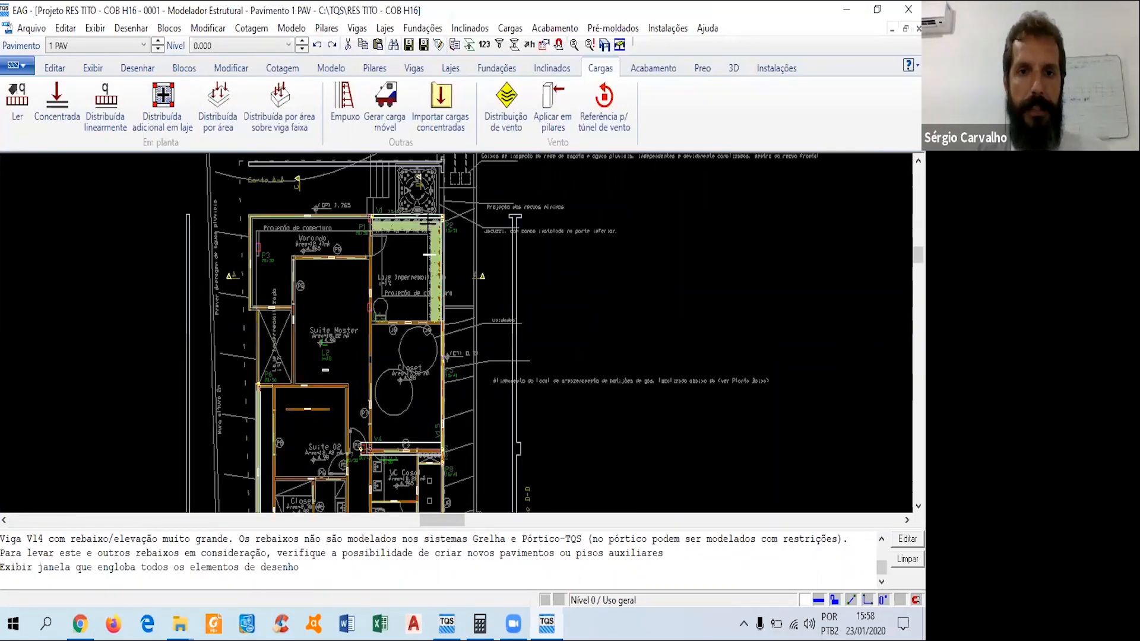
{"action": "scroll", "coordinate": [444, 248], "scroll_direction": "up", "scroll_amount": 1}
{"action": "scroll", "coordinate": [444, 303], "scroll_direction": "up", "scroll_amount": 2}
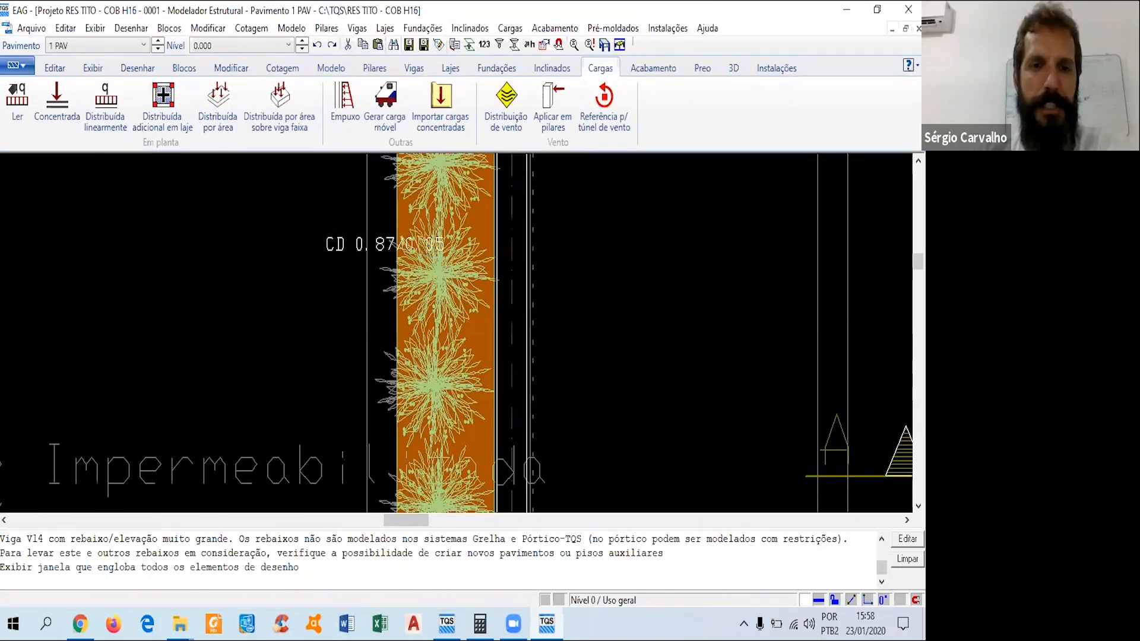
Check the area load definition of the planted strip beside the waterproofed slab, and look over the remaining loads on the floor plan.
{"action": "double_click", "coordinate": [339, 244]}
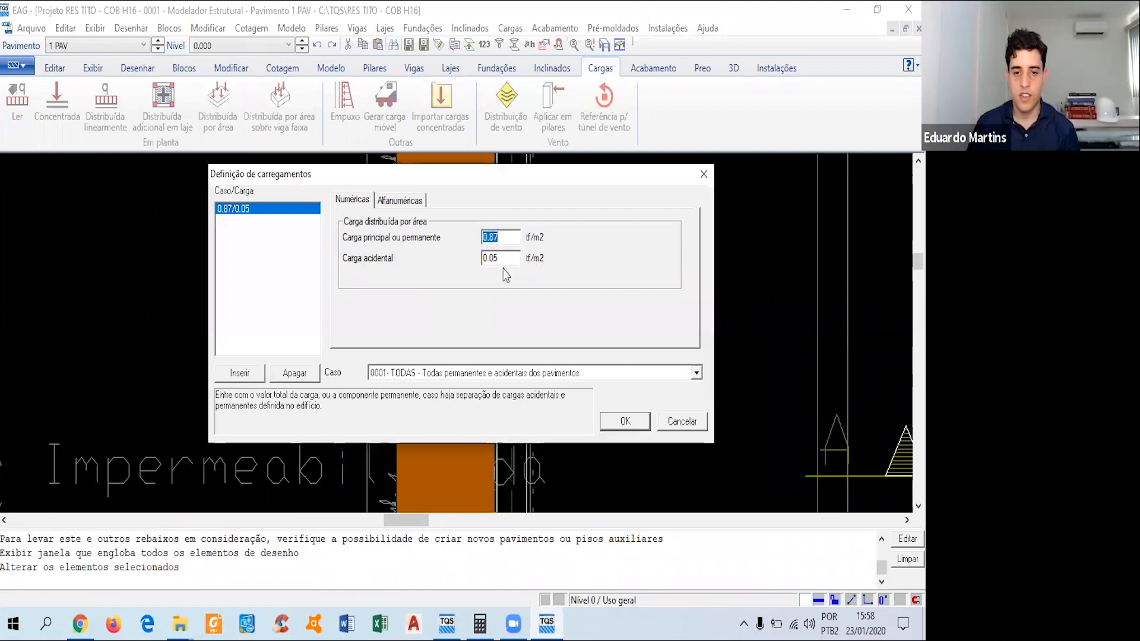
{"action": "key", "text": "Return"}
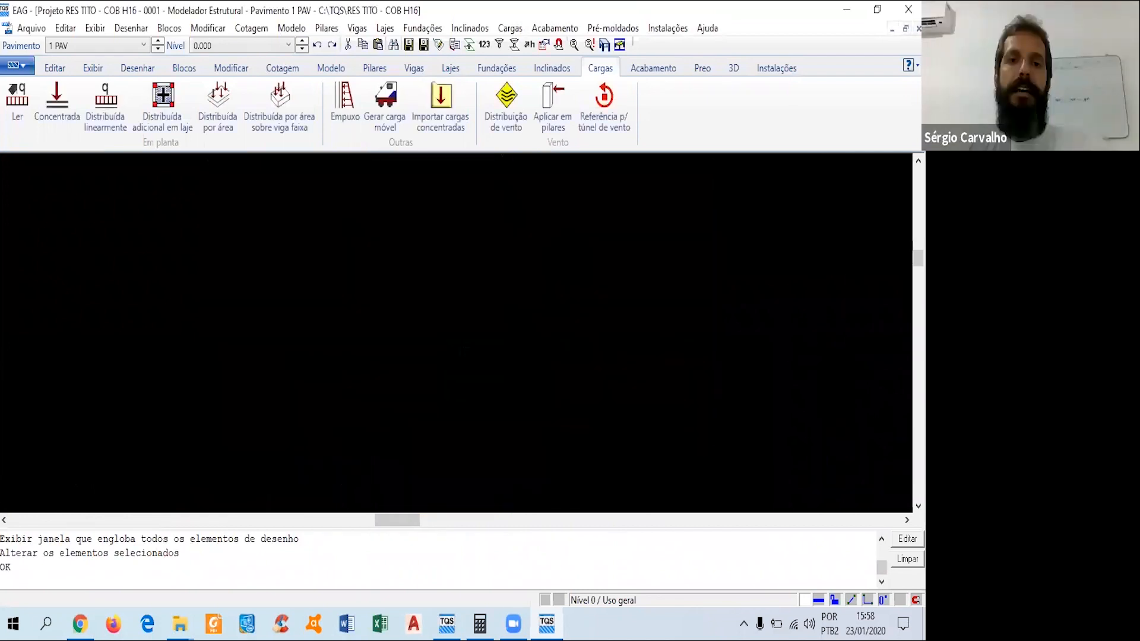
{"action": "scroll", "coordinate": [462, 350], "scroll_direction": "up", "scroll_amount": 3}
{"action": "scroll", "coordinate": [438, 387], "scroll_direction": "down", "scroll_amount": 3}
{"action": "mouse_move", "coordinate": [430, 444]}
{"action": "middle_mouse_down"}
{"action": "mouse_move", "coordinate": [519, 355]}
{"action": "mouse_move", "coordinate": [521, 333]}
{"action": "middle_mouse_up"}
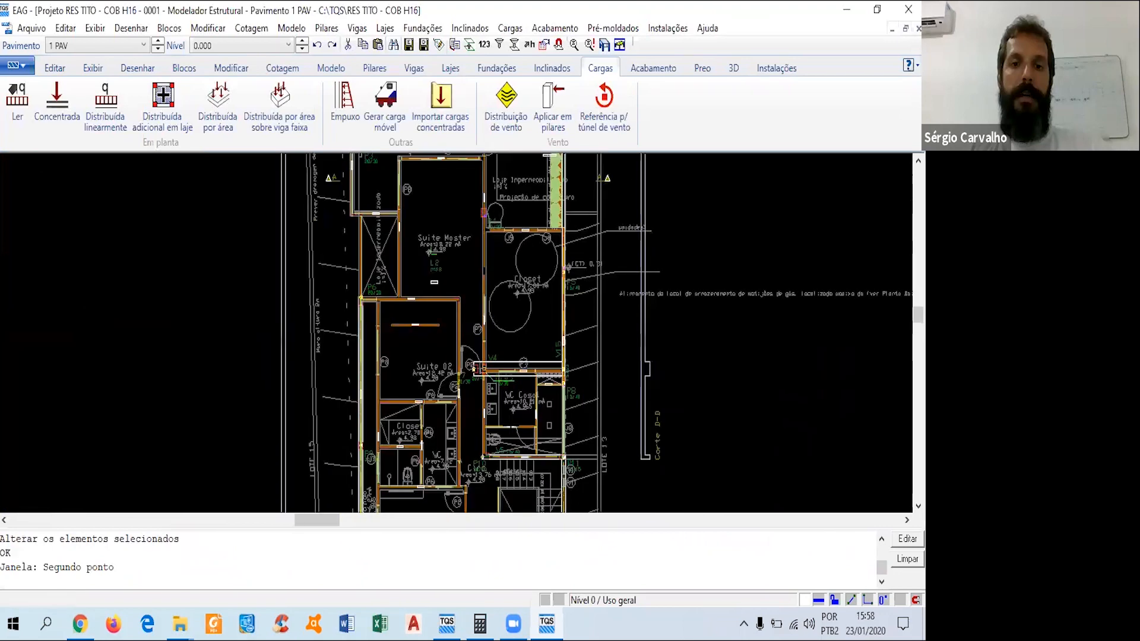
{"action": "middle_click_drag", "start_coordinate": [523, 410], "coordinate": [519, 303]}
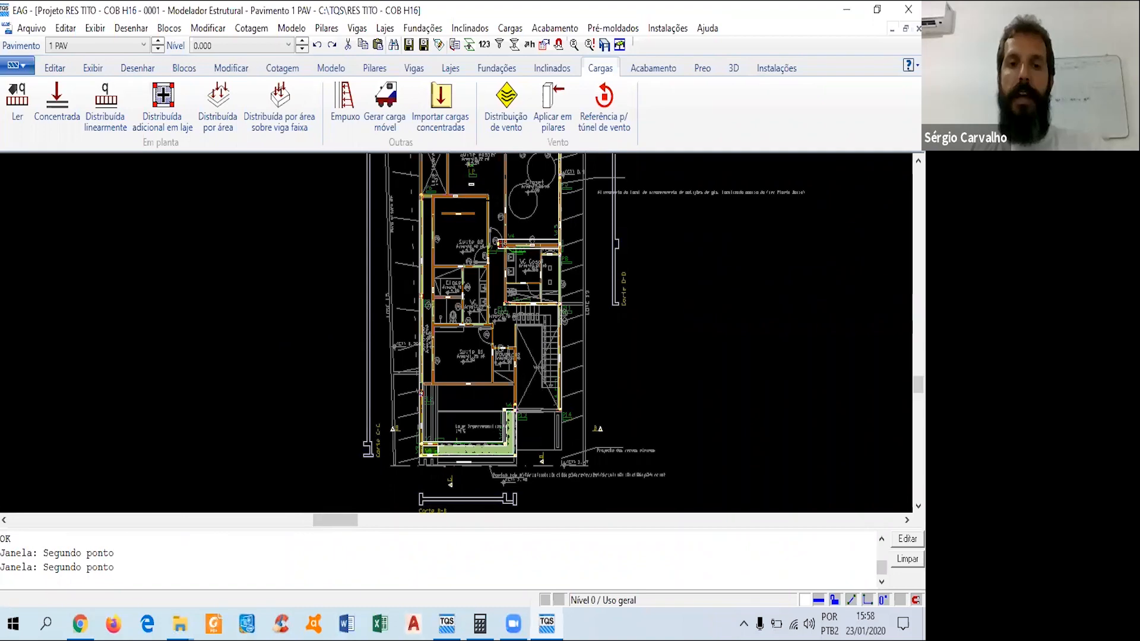
{"action": "middle_click_drag", "start_coordinate": [519, 355], "coordinate": [509, 407]}
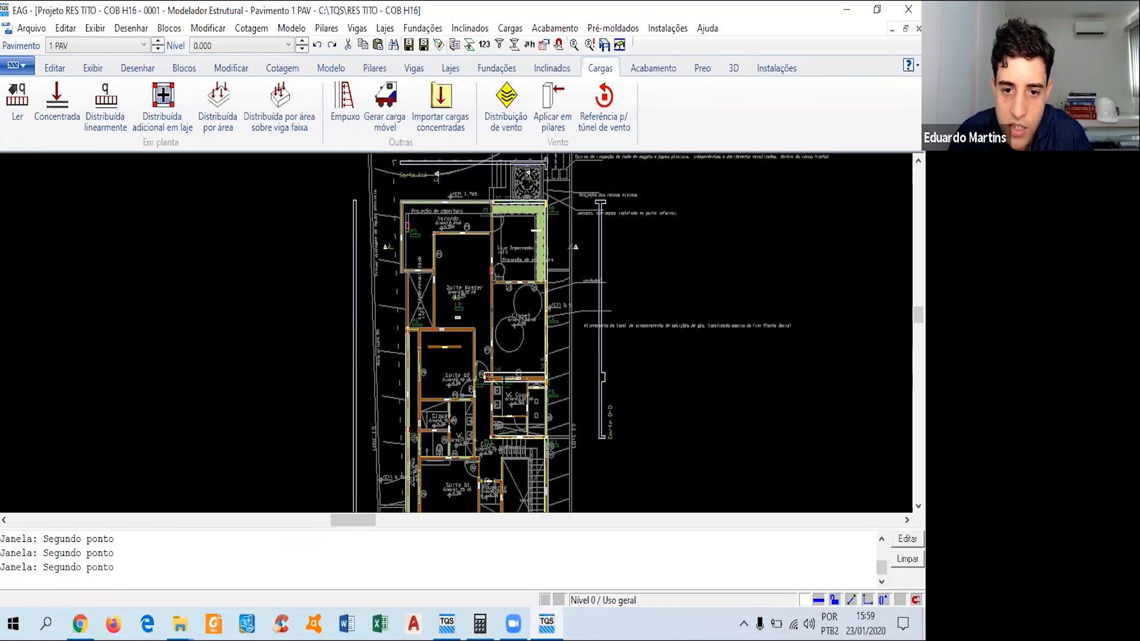
Regenerate the floor drawing with updated cuts and inspect the loads from the planted strip down to Suite 02 and WC Casal.
{"action": "key", "text": "ctrl+z"}
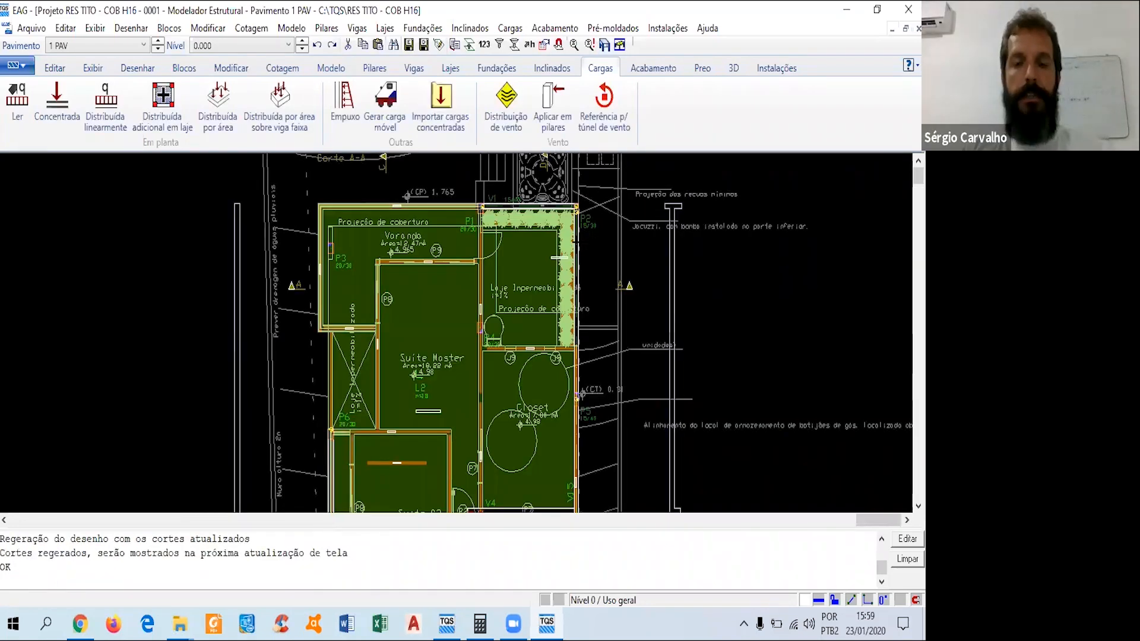
{"action": "scroll", "coordinate": [552, 260], "scroll_direction": "up", "scroll_amount": 3}
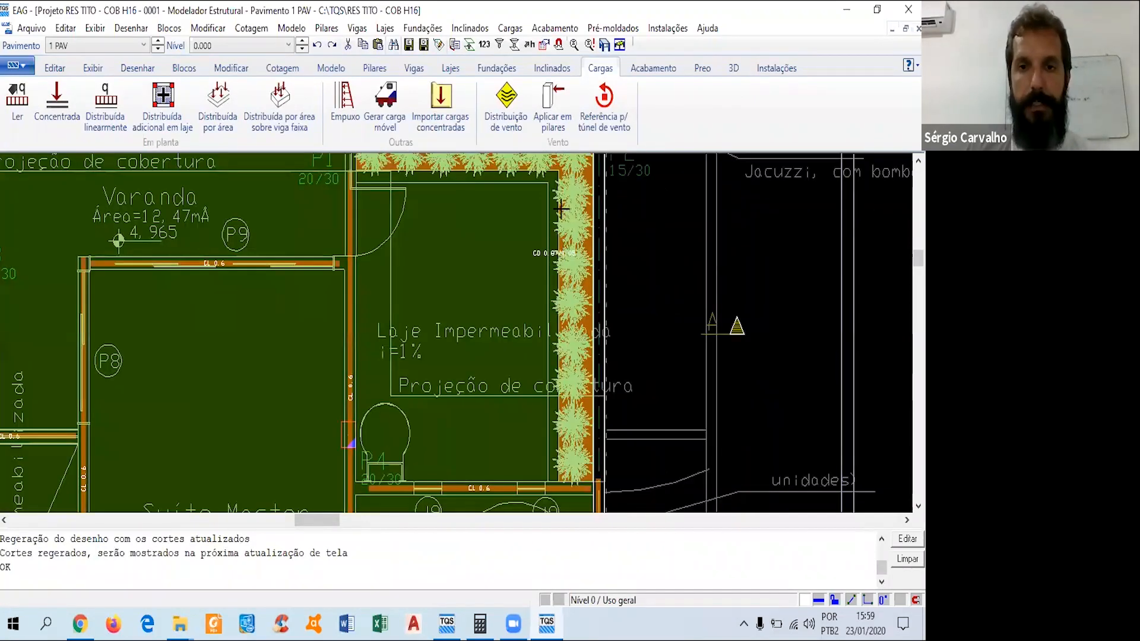
{"action": "scroll", "coordinate": [556, 335], "scroll_direction": "down", "scroll_amount": 6}
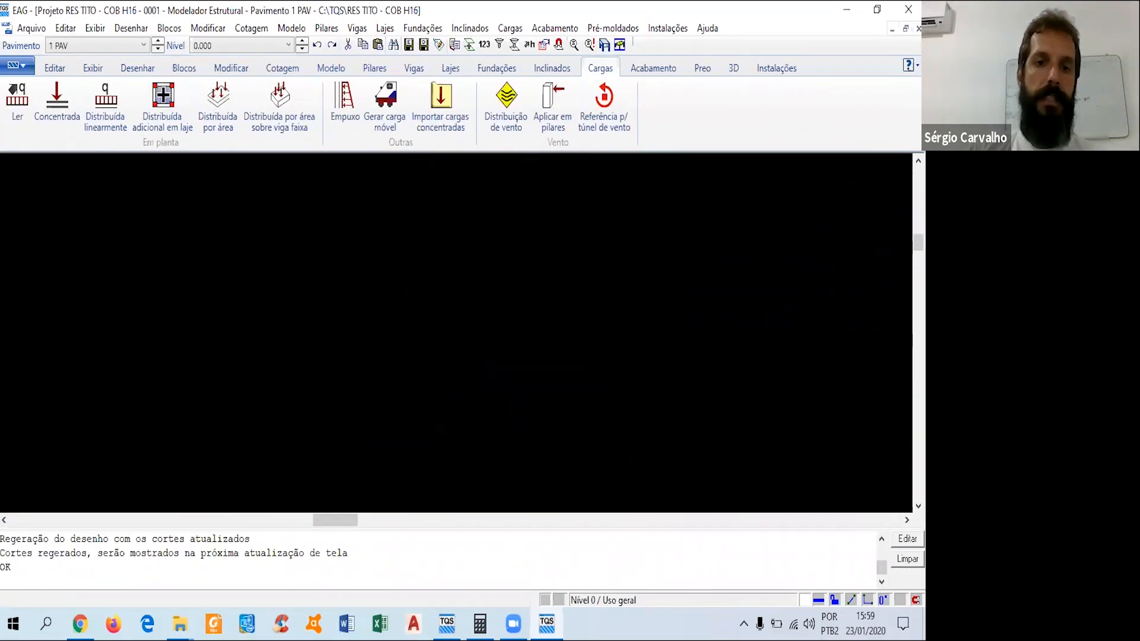
{"action": "middle_click_drag", "start_coordinate": [433, 411], "coordinate": [440, 171]}
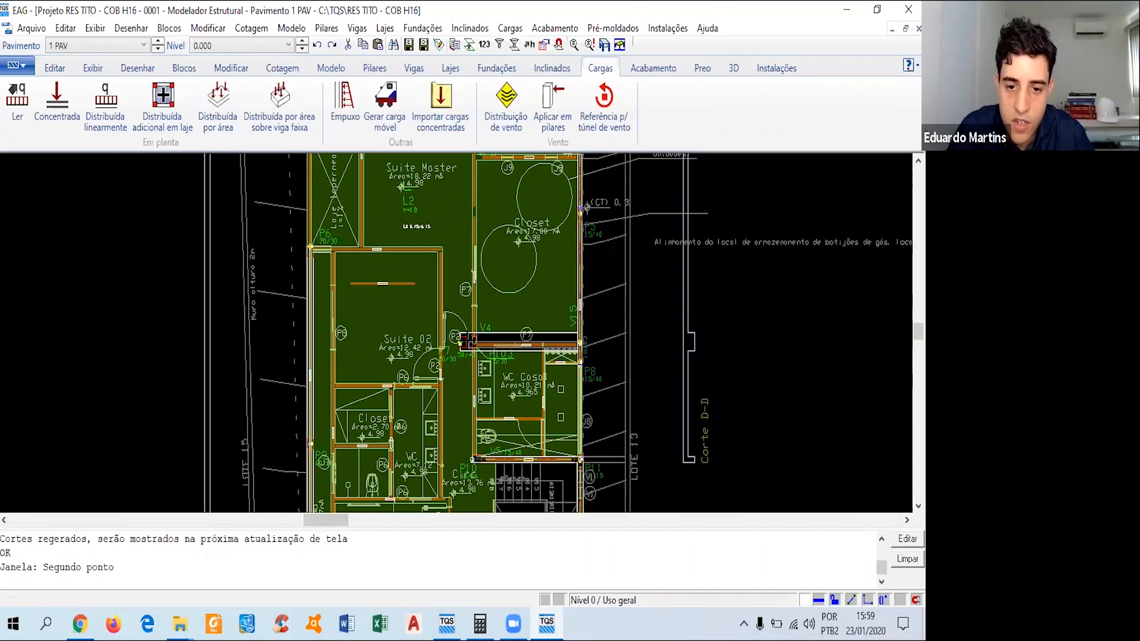
{"action": "scroll", "coordinate": [380, 299], "scroll_direction": "up", "scroll_amount": 3}
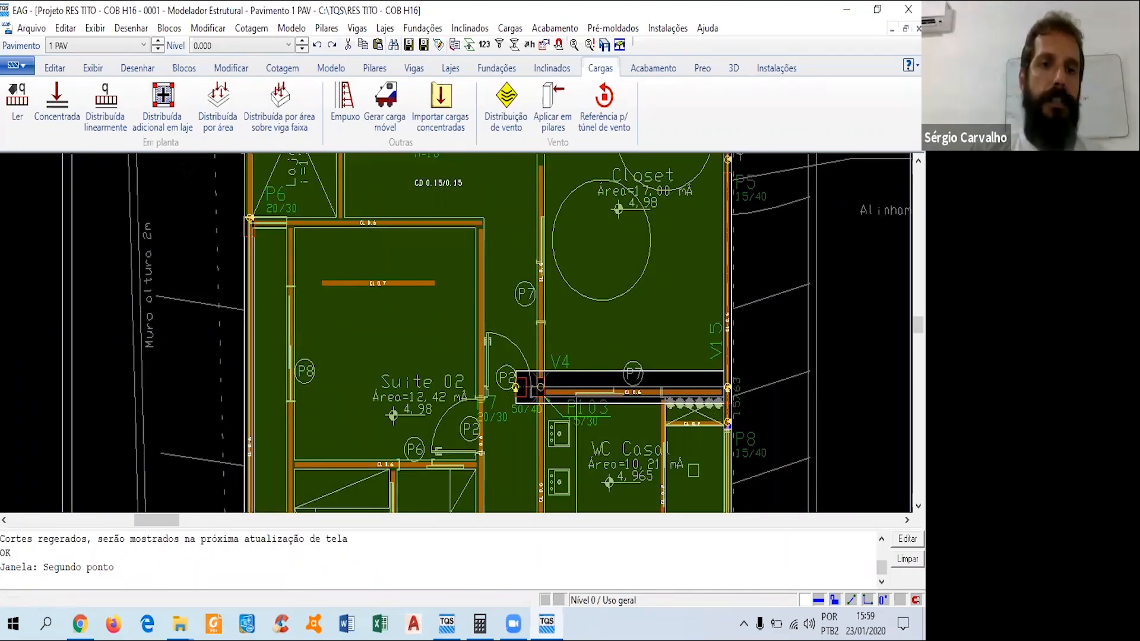
Apply an area-distributed load of 0.87 tf/m2 permanent and 0.05 tf/m2 accidental over the rectangular shower area of the WC beside Suite 01.
{"action": "left_click", "coordinate": [224, 121]}
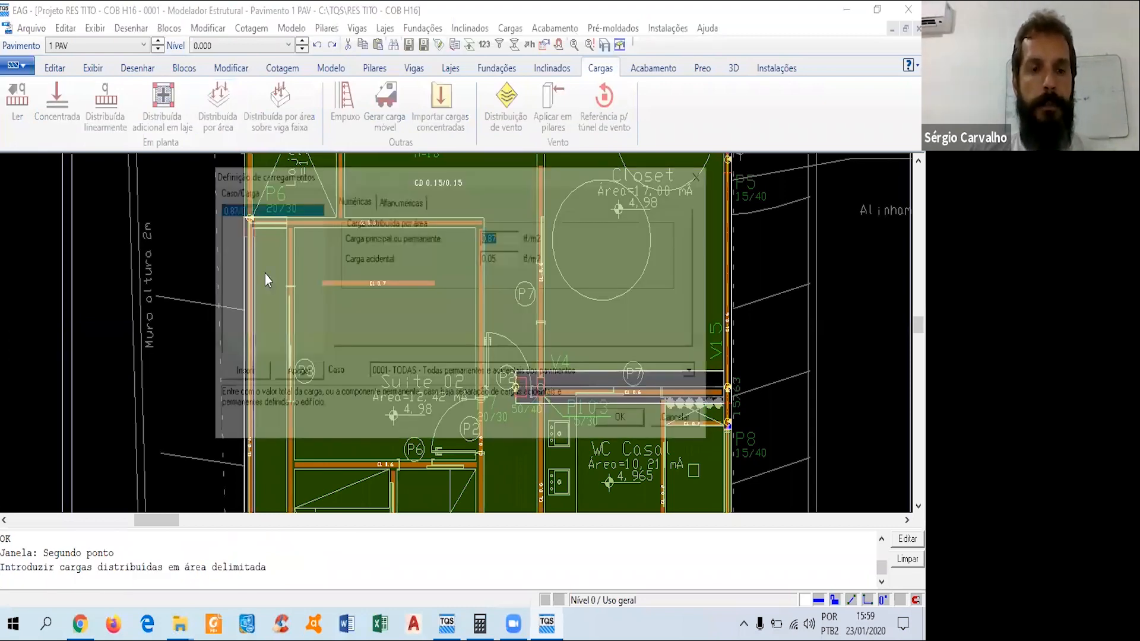
{"action": "key", "text": "Return"}
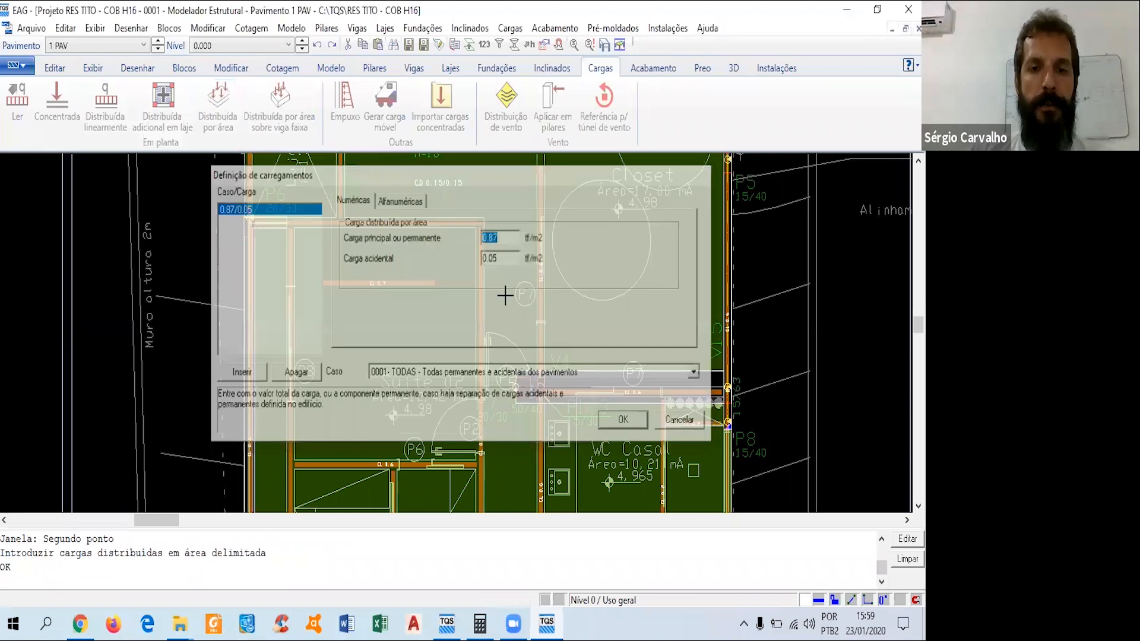
{"action": "scroll", "coordinate": [505, 295], "scroll_direction": "down", "scroll_amount": 3}
{"action": "middle_click_drag", "start_coordinate": [579, 260], "coordinate": [590, 248]}
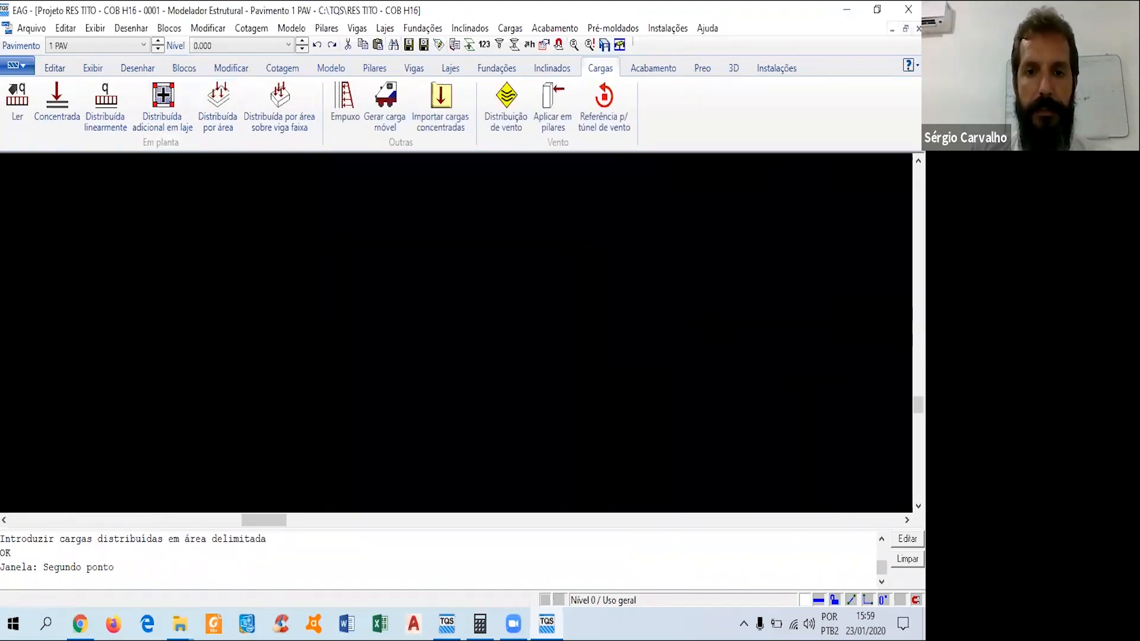
{"action": "scroll", "coordinate": [473, 351], "scroll_direction": "up", "scroll_amount": 2}
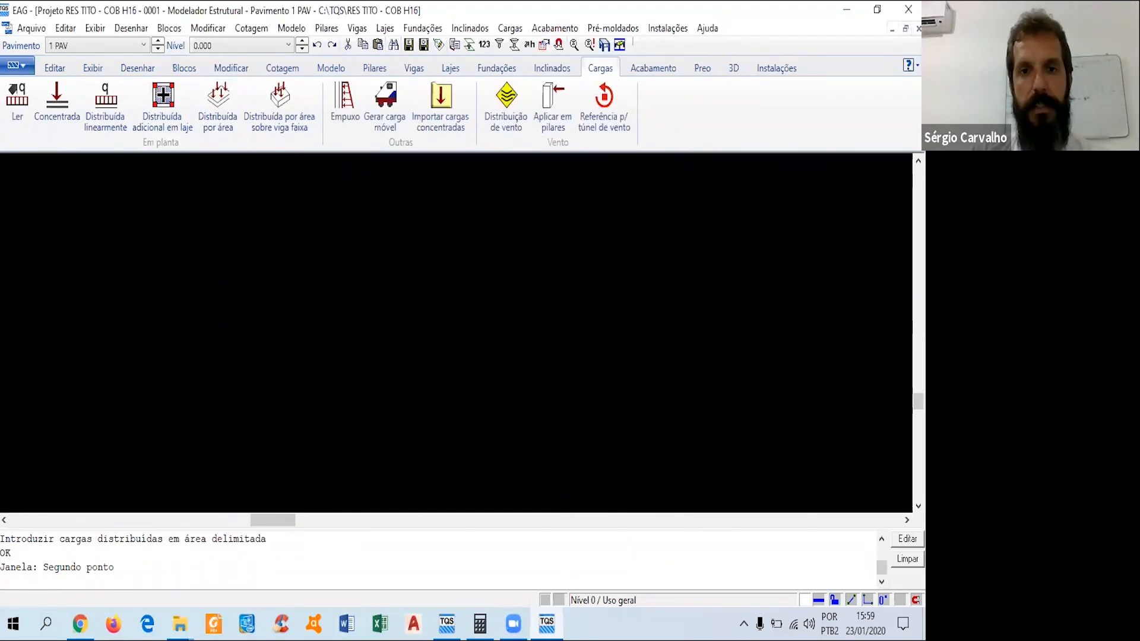
{"action": "middle_click_drag", "start_coordinate": [458, 240], "coordinate": [437, 277]}
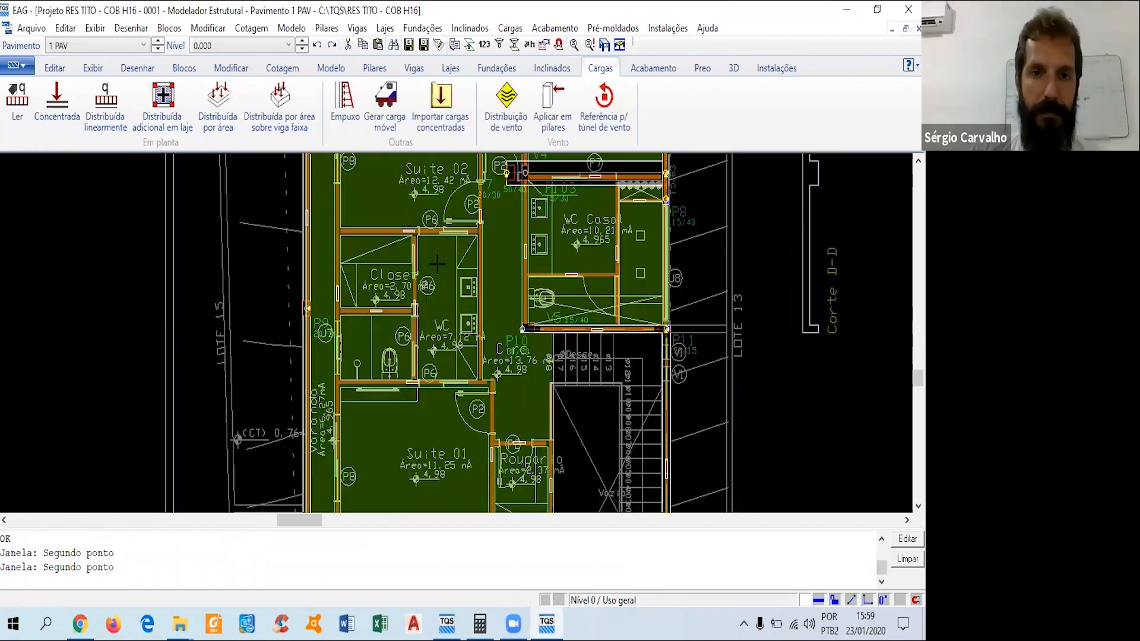
{"action": "scroll", "coordinate": [437, 263], "scroll_direction": "up", "scroll_amount": 2}
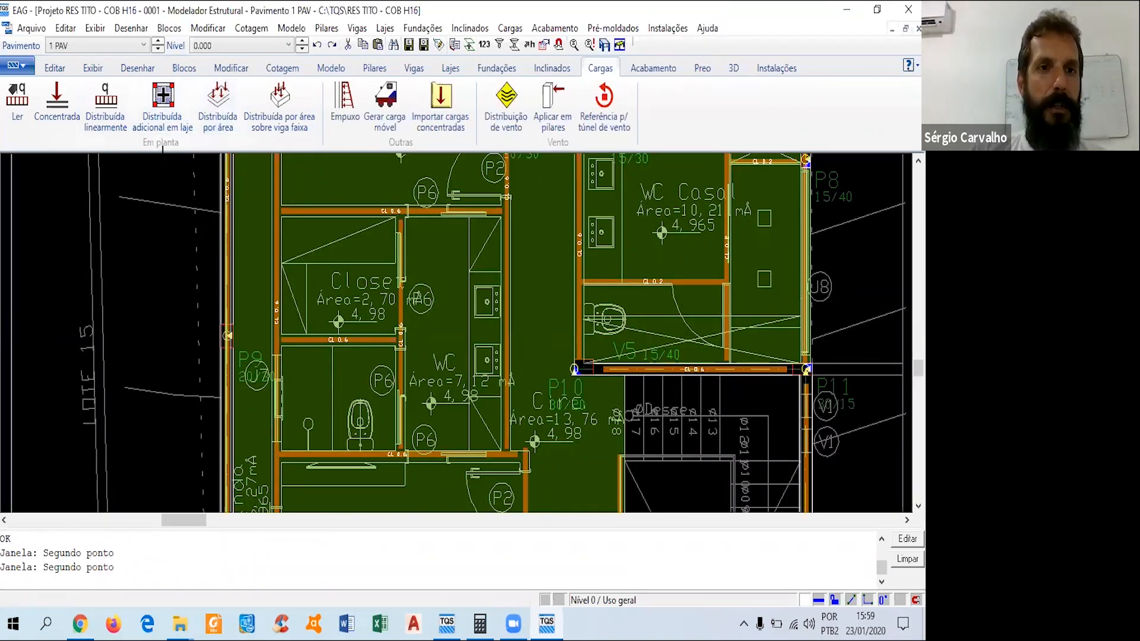
{"action": "left_click", "coordinate": [218, 117]}
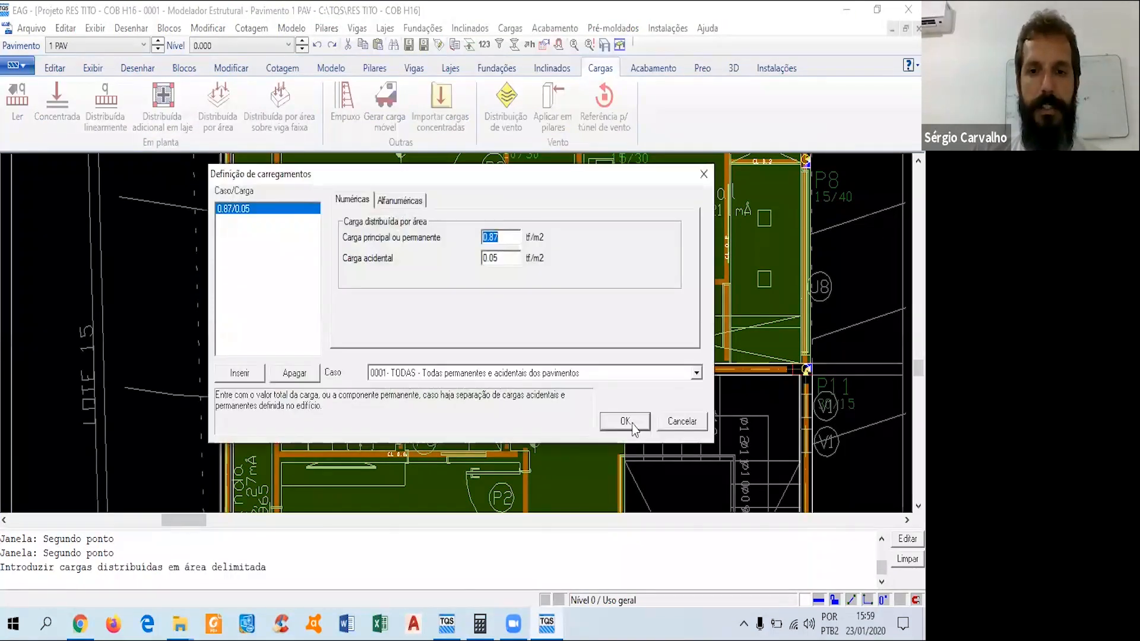
{"action": "left_click", "coordinate": [632, 425]}
{"action": "left_click", "coordinate": [331, 355]}
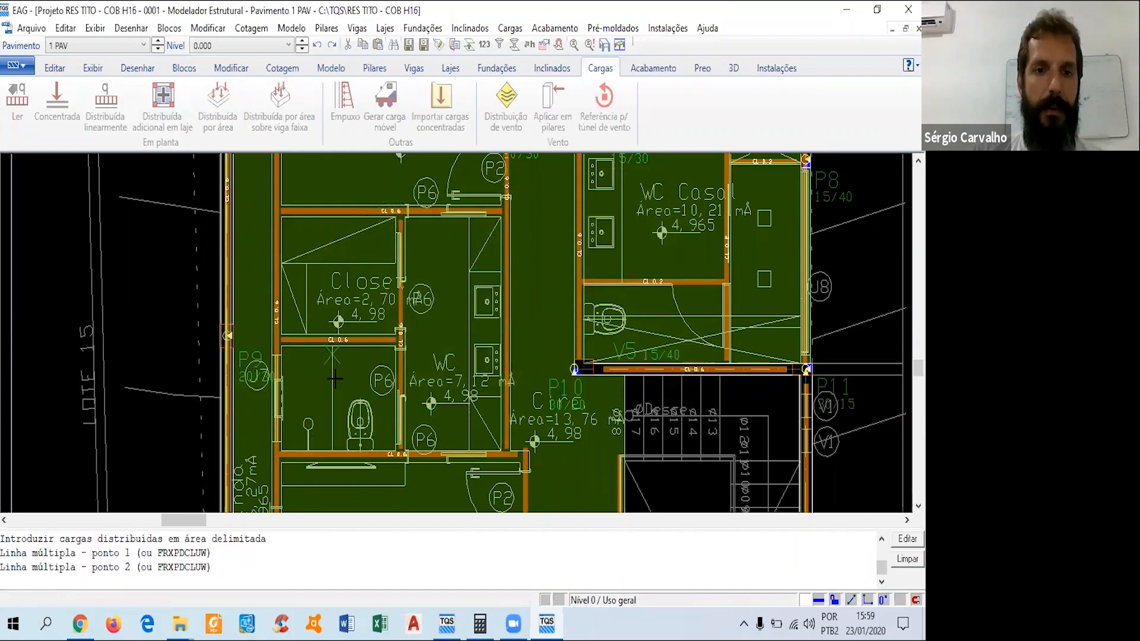
{"action": "left_click", "coordinate": [333, 451]}
{"action": "left_click", "coordinate": [282, 452]}
{"action": "left_click", "coordinate": [282, 346]}
{"action": "left_click", "coordinate": [332, 346]}
{"action": "key", "text": "Return"}
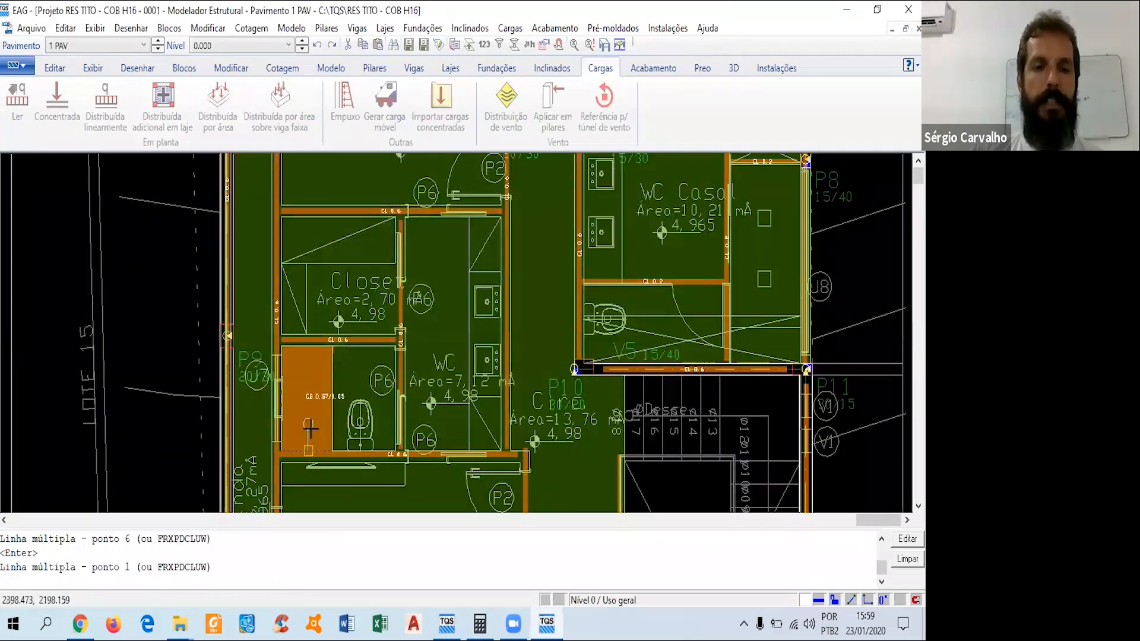
{"action": "scroll", "coordinate": [358, 357], "scroll_direction": "down", "scroll_amount": 5}
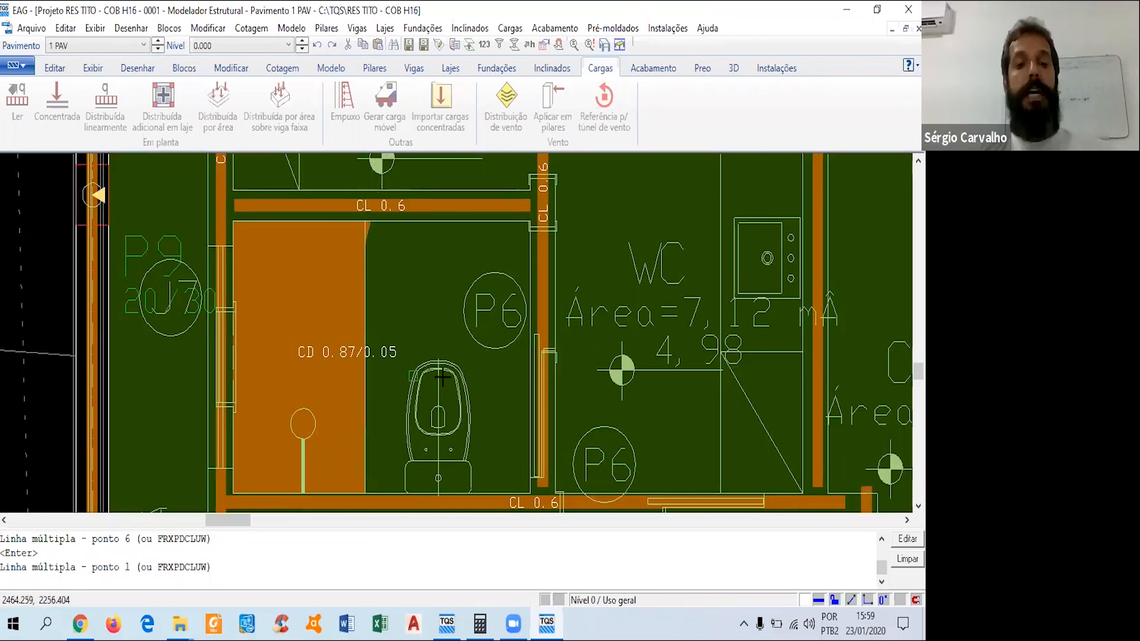
{"action": "key", "text": "Escape"}
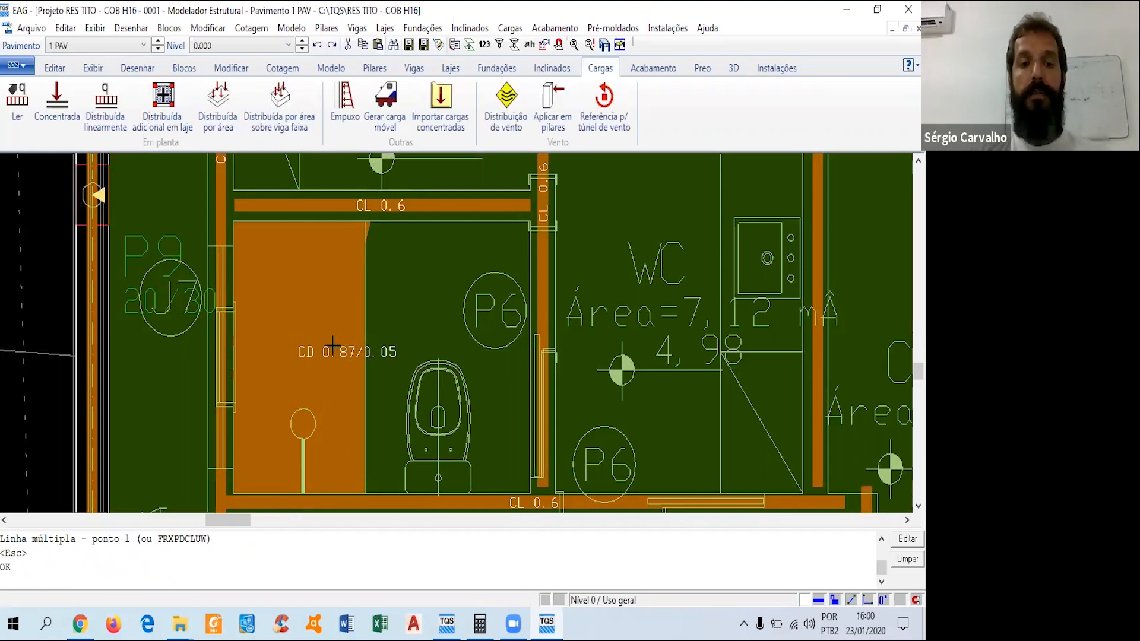
Examine the area load on the planted strip around the waterproofed slab next to the Suite Master, between columns P1 and P2.
{"action": "scroll", "coordinate": [460, 308], "scroll_direction": "down", "scroll_amount": 4}
{"action": "scroll", "coordinate": [460, 310], "scroll_direction": "down", "scroll_amount": 2}
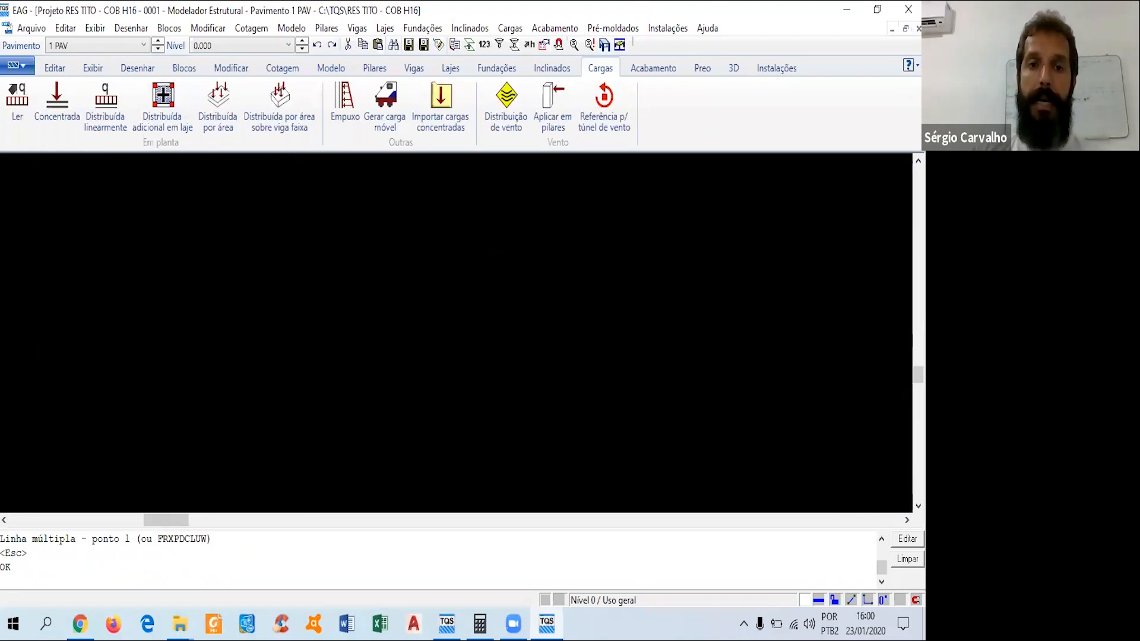
{"action": "scroll", "coordinate": [367, 361], "scroll_direction": "up", "scroll_amount": 3}
{"action": "scroll", "coordinate": [367, 362], "scroll_direction": "down", "scroll_amount": 4}
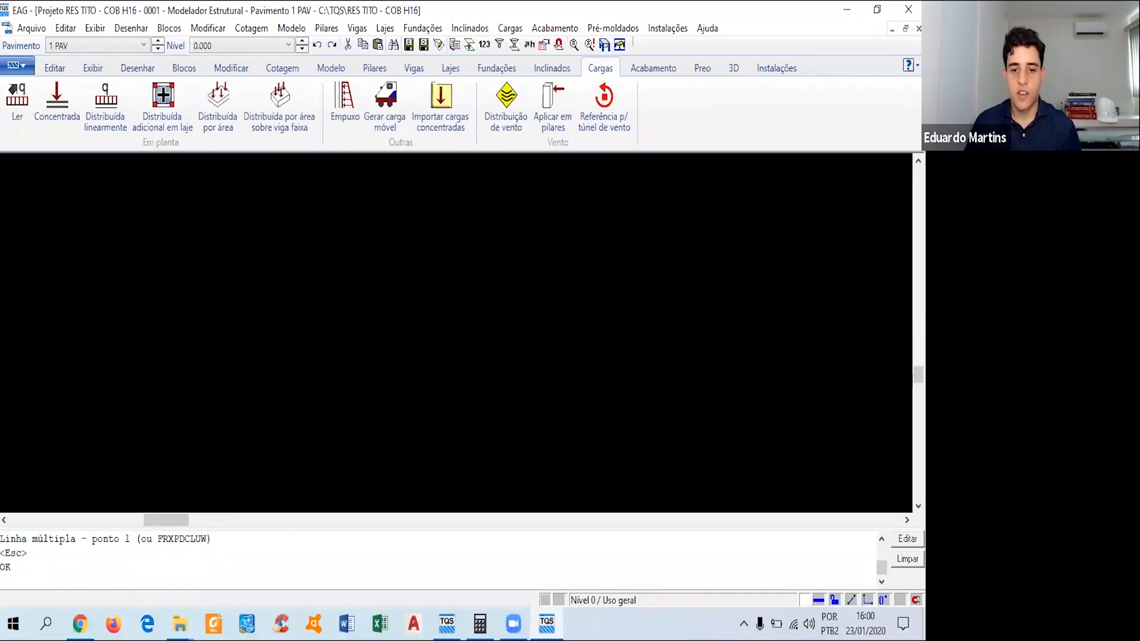
{"action": "scroll", "coordinate": [526, 246], "scroll_direction": "up", "scroll_amount": 3}
{"action": "scroll", "coordinate": [526, 246], "scroll_direction": "up", "scroll_amount": 1}
{"action": "middle_click_drag", "start_coordinate": [526, 245], "coordinate": [482, 430]}
{"action": "scroll", "coordinate": [480, 172], "scroll_direction": "up", "scroll_amount": 3}
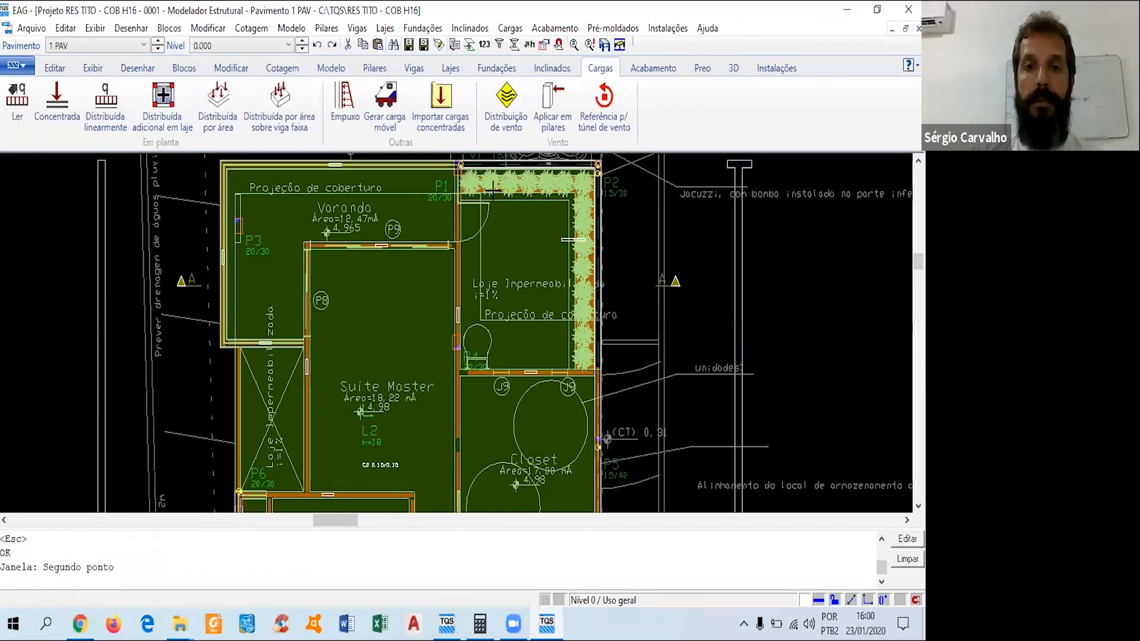
{"action": "scroll", "coordinate": [492, 184], "scroll_direction": "up", "scroll_amount": 1}
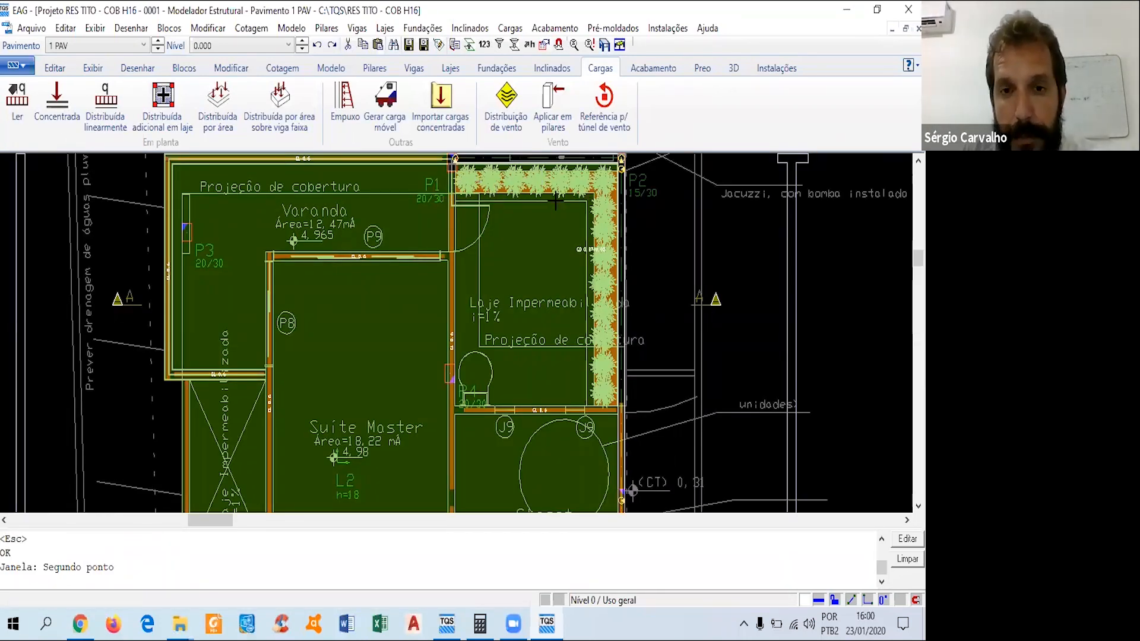
{"action": "scroll", "coordinate": [549, 202], "scroll_direction": "up", "scroll_amount": 1}
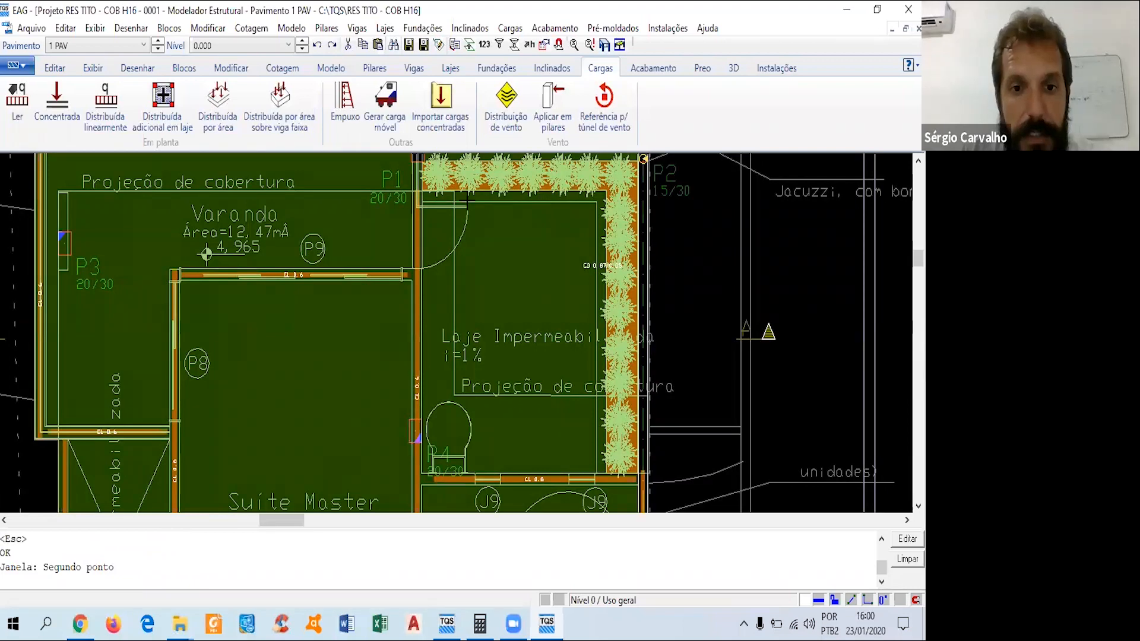
{"action": "scroll", "coordinate": [612, 179], "scroll_direction": "down", "scroll_amount": 1}
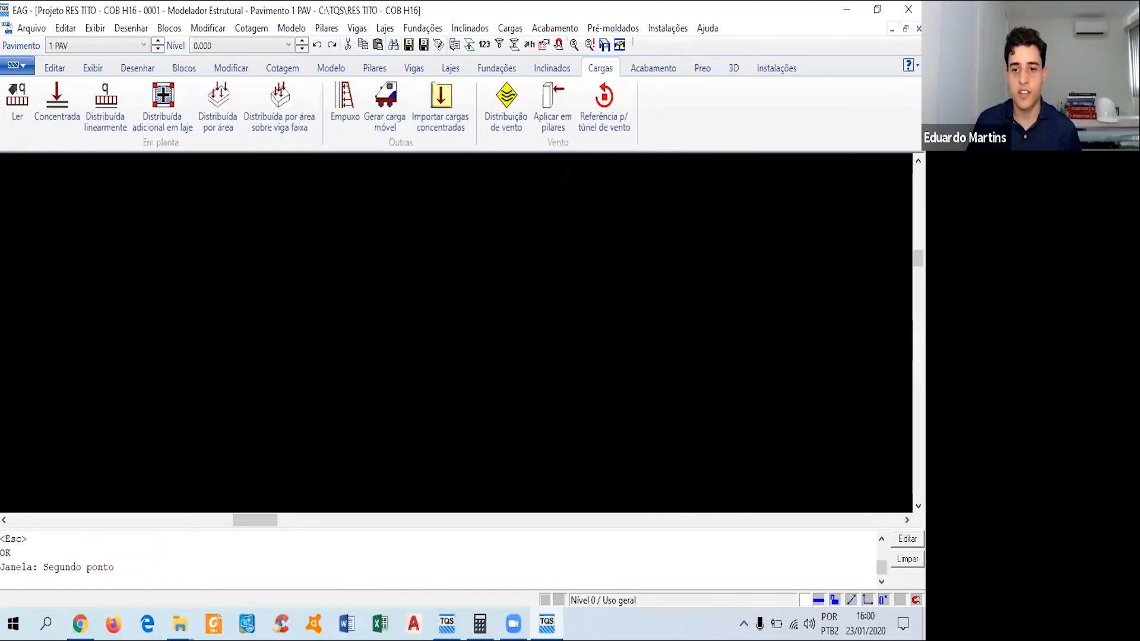
{"action": "scroll", "coordinate": [623, 207], "scroll_direction": "down", "scroll_amount": 2}
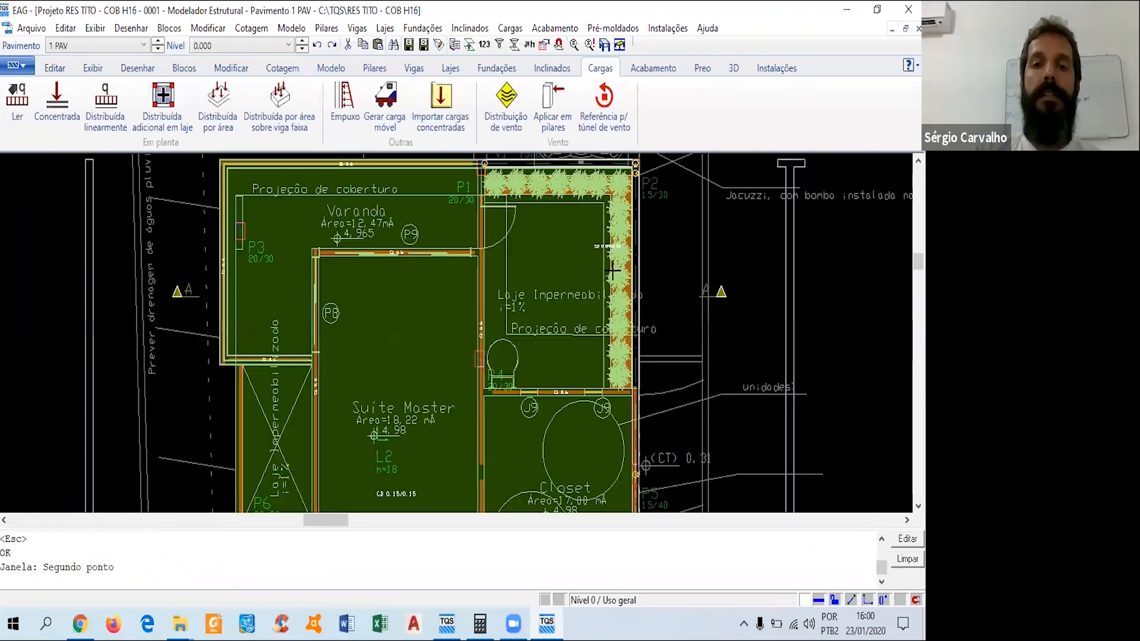
Examine the loads around the front waterproofed slab and its planted strip near beams V7, V8 and V10, within the whole floor plan.
{"action": "middle_click_drag", "start_coordinate": [544, 217], "coordinate": [543, 208]}
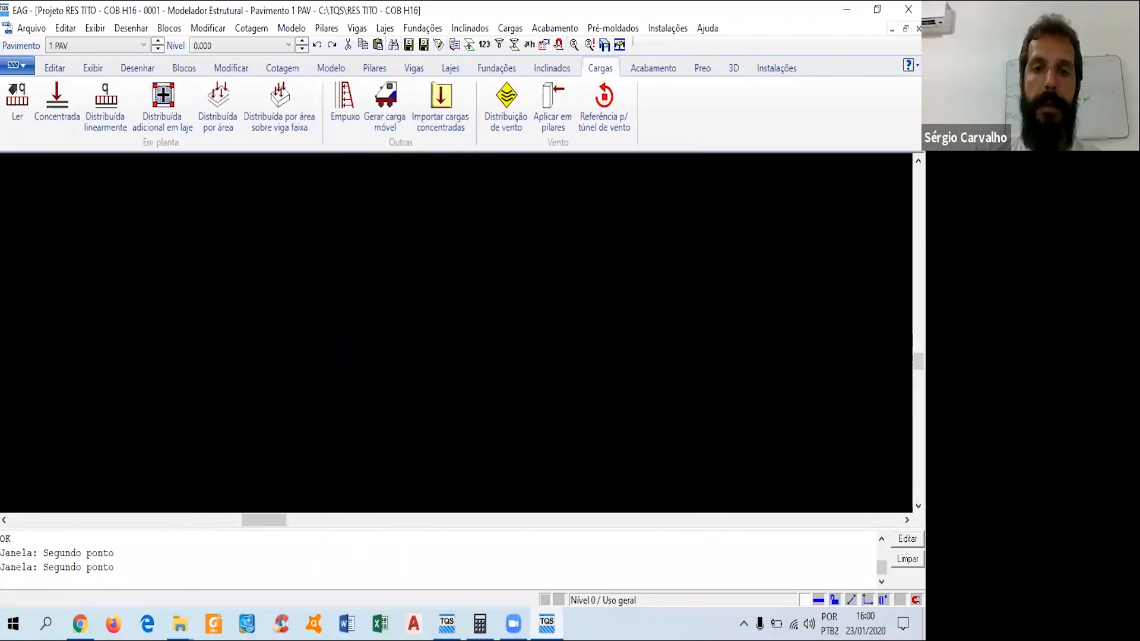
{"action": "middle_click_drag", "start_coordinate": [517, 415], "coordinate": [457, 237]}
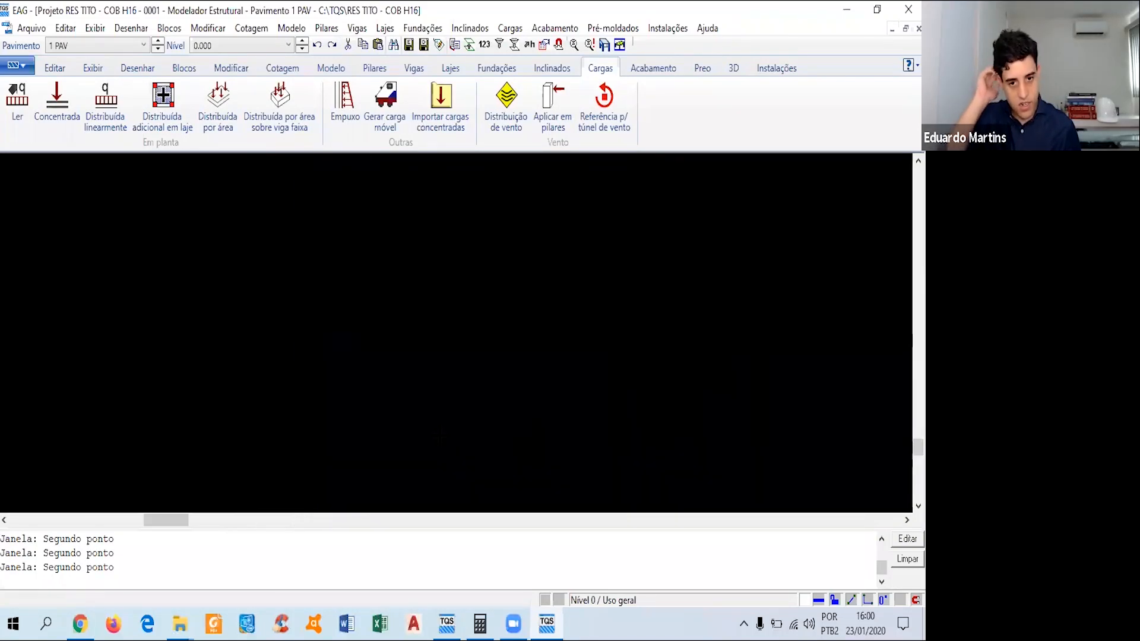
{"action": "middle_click_drag", "start_coordinate": [394, 372], "coordinate": [539, 444]}
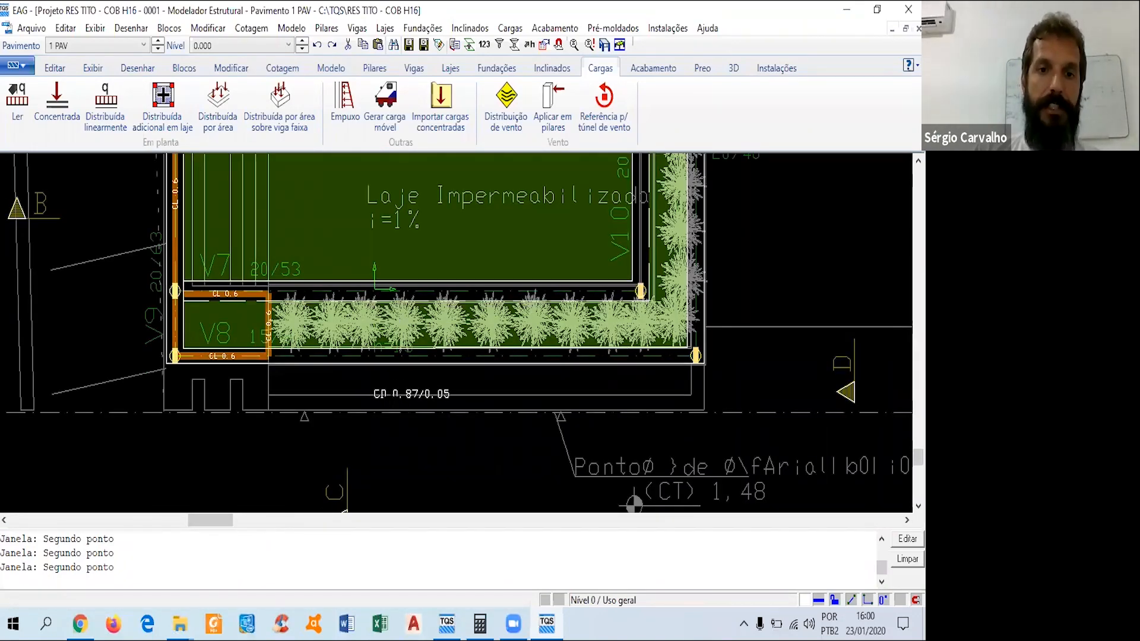
{"action": "middle_click_drag", "start_coordinate": [255, 414], "coordinate": [479, 261]}
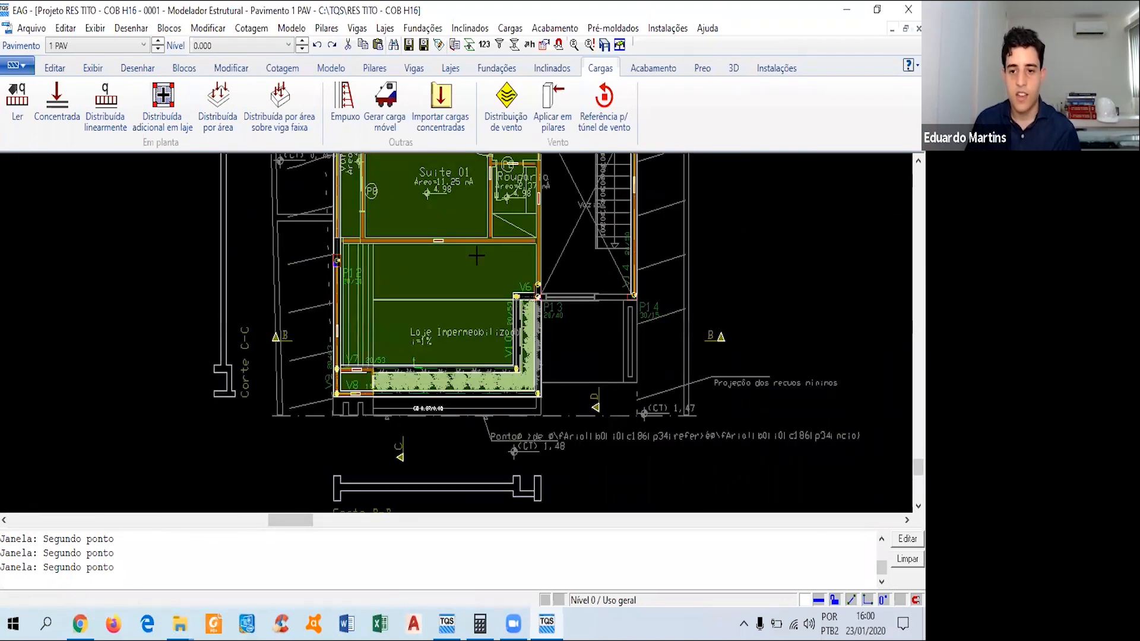
{"action": "middle_click", "coordinate": [477, 256]}
{"action": "middle_click", "coordinate": [477, 256]}
{"action": "scroll", "coordinate": [345, 393], "scroll_direction": "up", "scroll_amount": 4}
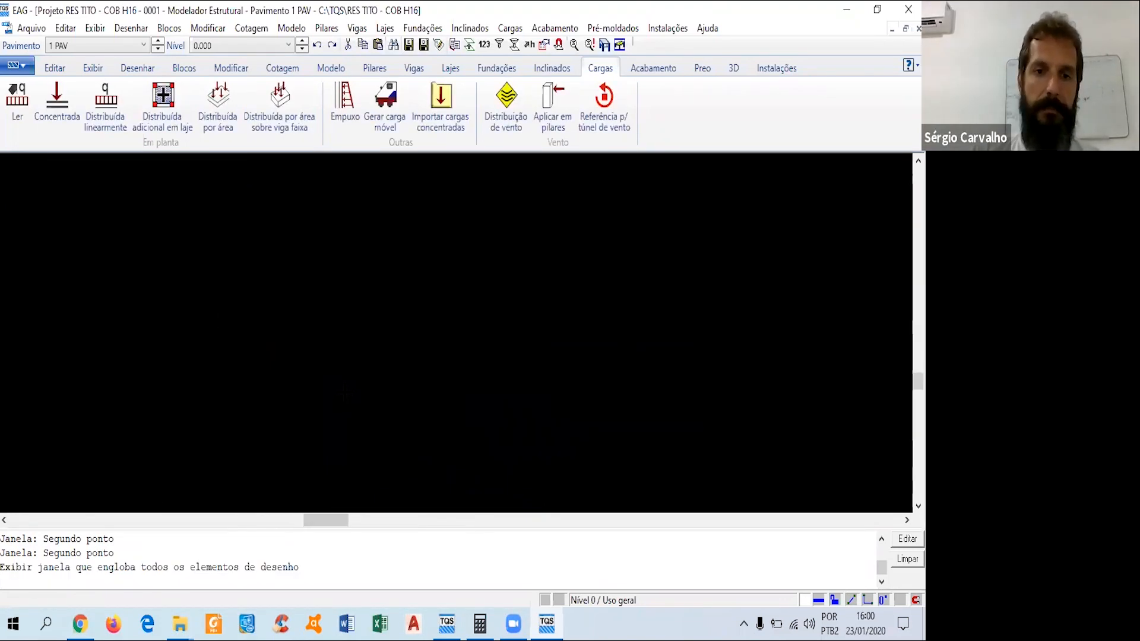
{"action": "scroll", "coordinate": [344, 393], "scroll_direction": "up", "scroll_amount": 1}
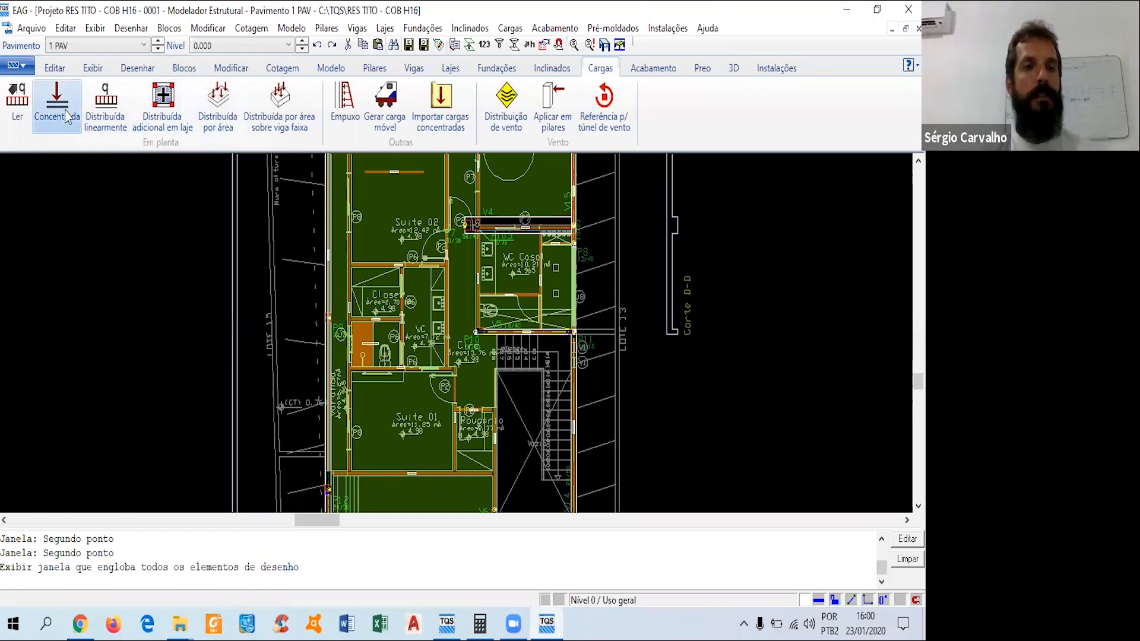
{"action": "middle_click_drag", "start_coordinate": [418, 448], "coordinate": [397, 305]}
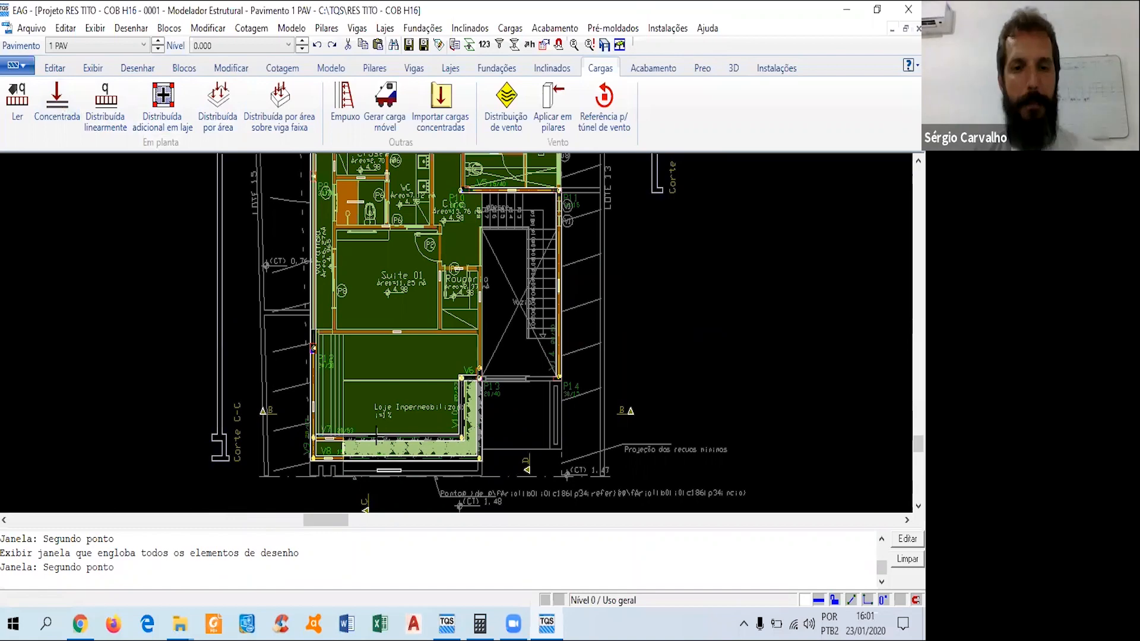
Place a concentrated load with a vertical force FZ of 2 tf on the small slab area between beams V7 and V8, beside V9.
{"action": "left_click", "coordinate": [57, 100]}
{"action": "left_click", "coordinate": [586, 228]}
{"action": "type", "text": "2"}
{"action": "left_click", "coordinate": [625, 421]}
{"action": "left_click", "coordinate": [546, 406]}
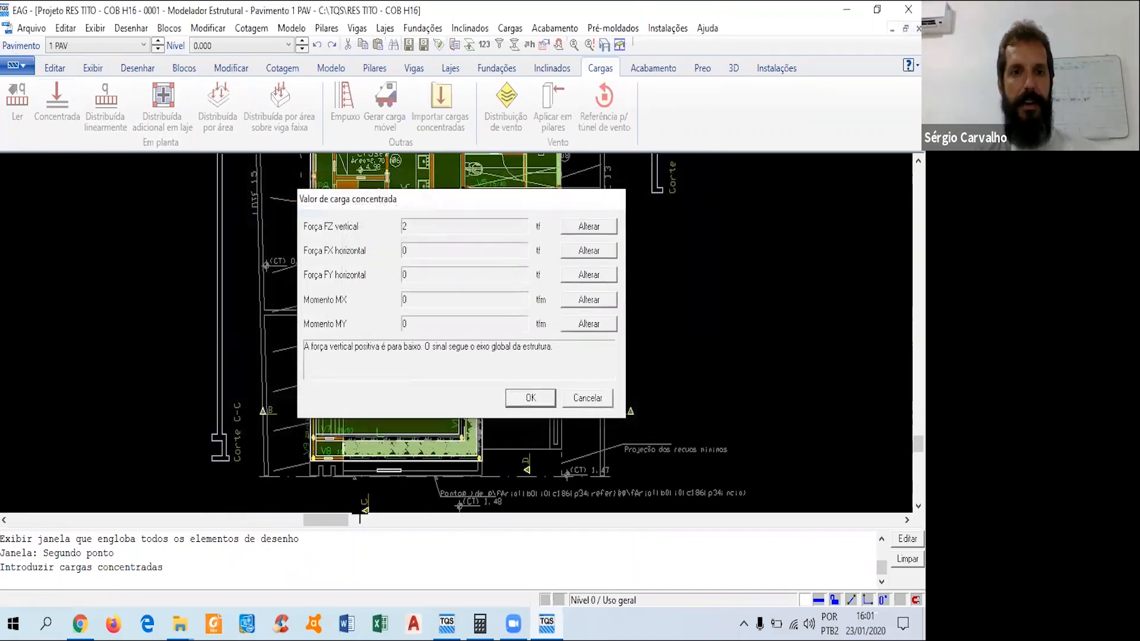
{"action": "scroll", "coordinate": [356, 439], "scroll_direction": "up", "scroll_amount": 3}
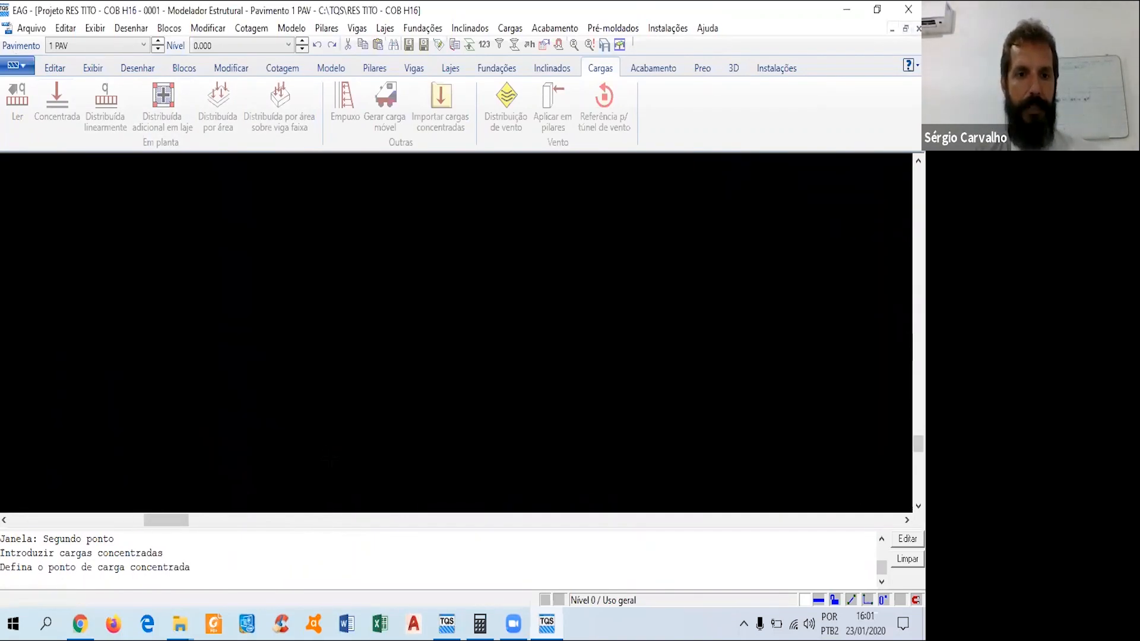
{"action": "left_click", "coordinate": [315, 460]}
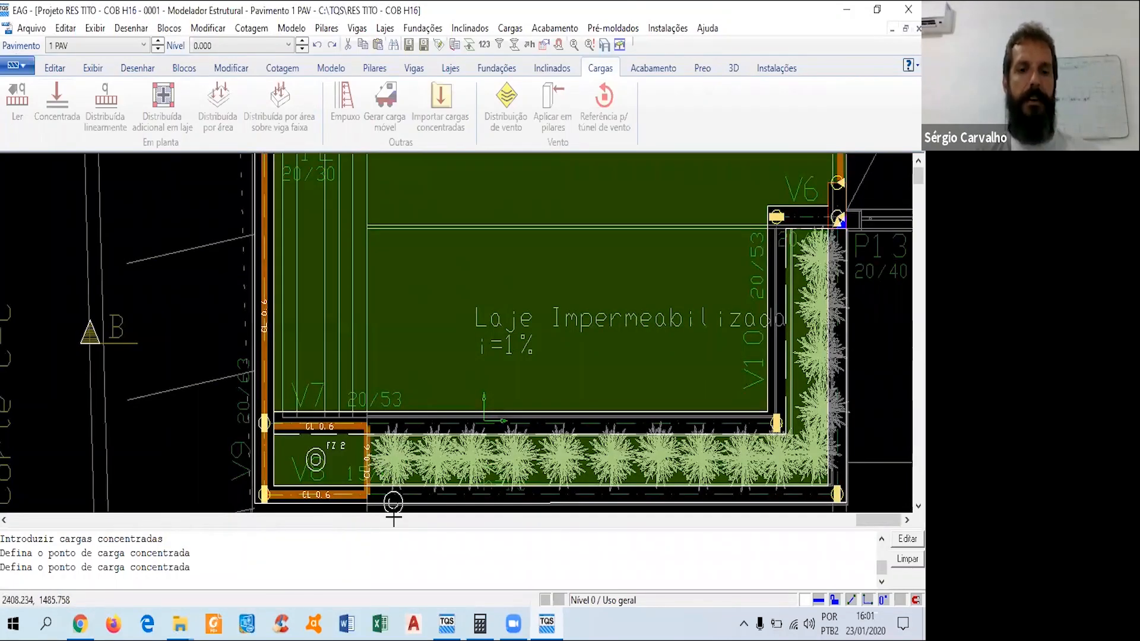
{"action": "scroll", "coordinate": [324, 464], "scroll_direction": "up", "scroll_amount": 3}
{"action": "key", "text": "Escape"}
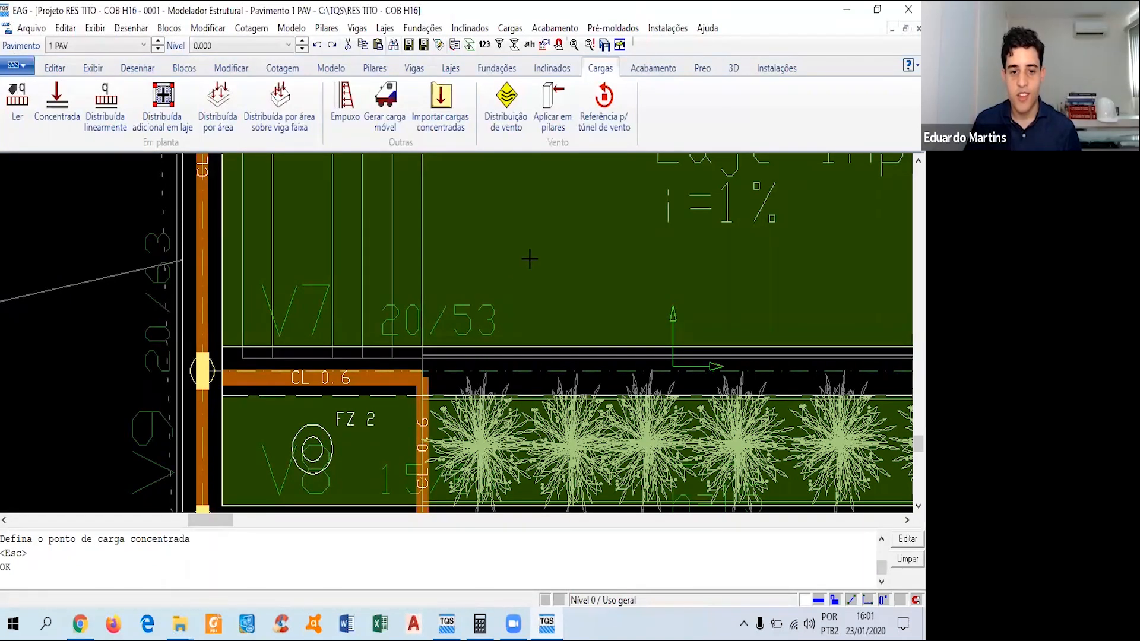
Turn off the visibility of the external reference drawing ..\ref\1 pav so only the structural model of the whole floor is displayed.
{"action": "key", "text": "shift+F8"}
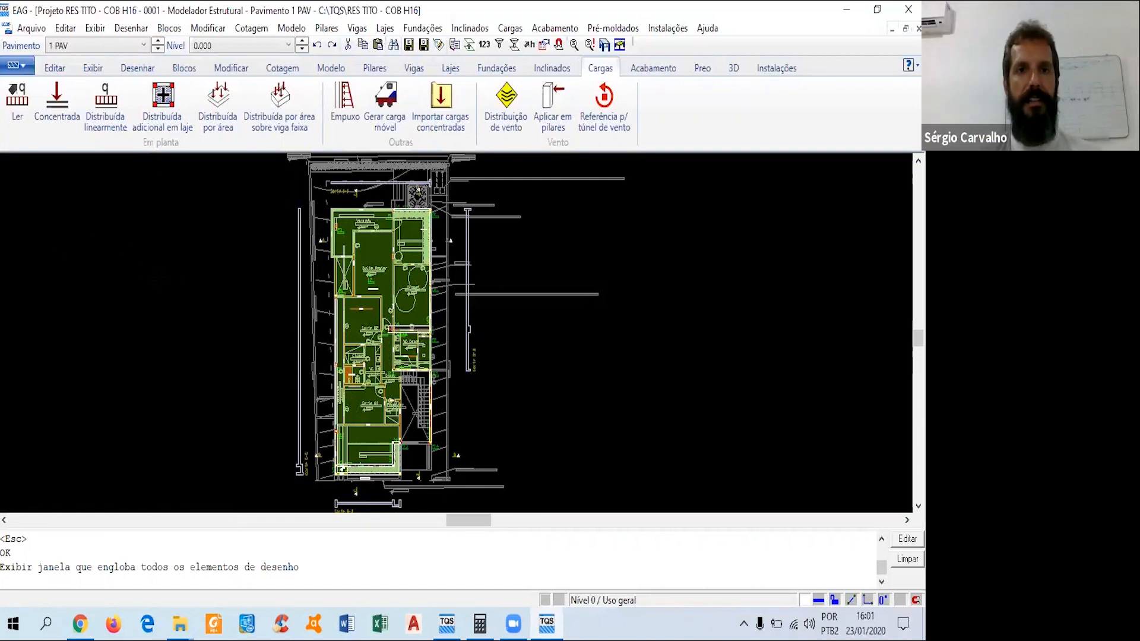
{"action": "left_click", "coordinate": [330, 76]}
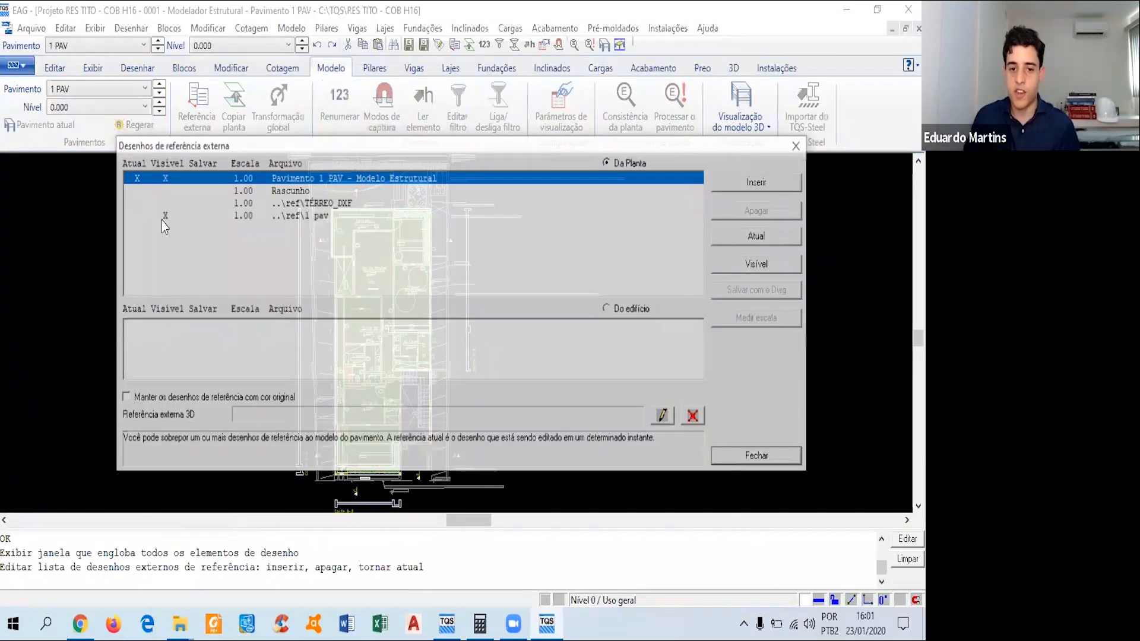
{"action": "double_click", "coordinate": [161, 221]}
{"action": "left_click", "coordinate": [767, 457]}
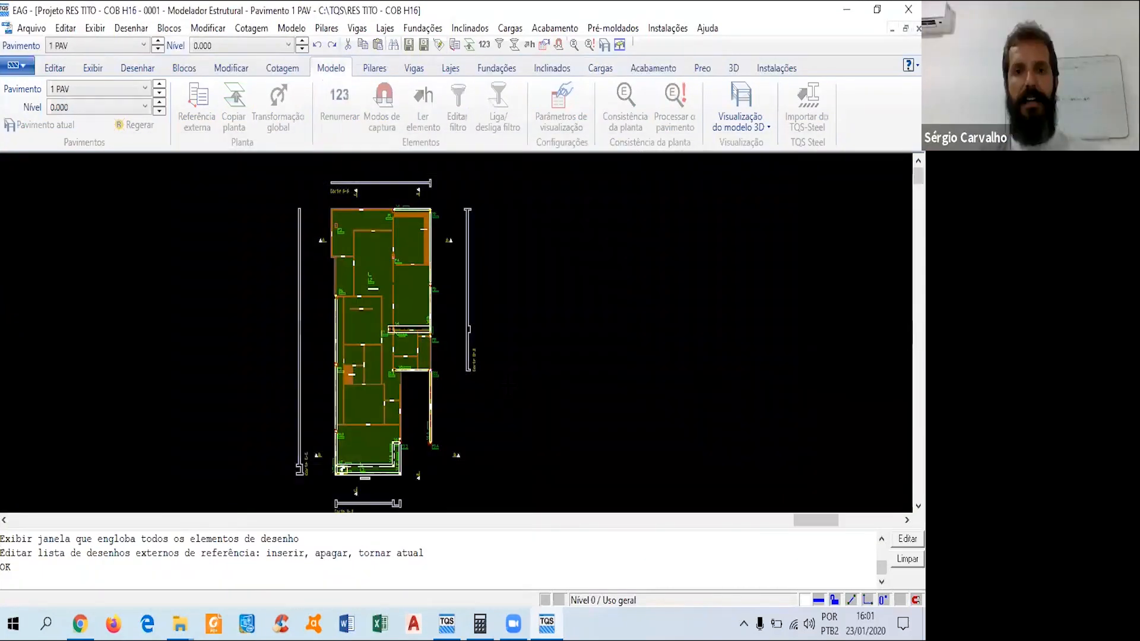